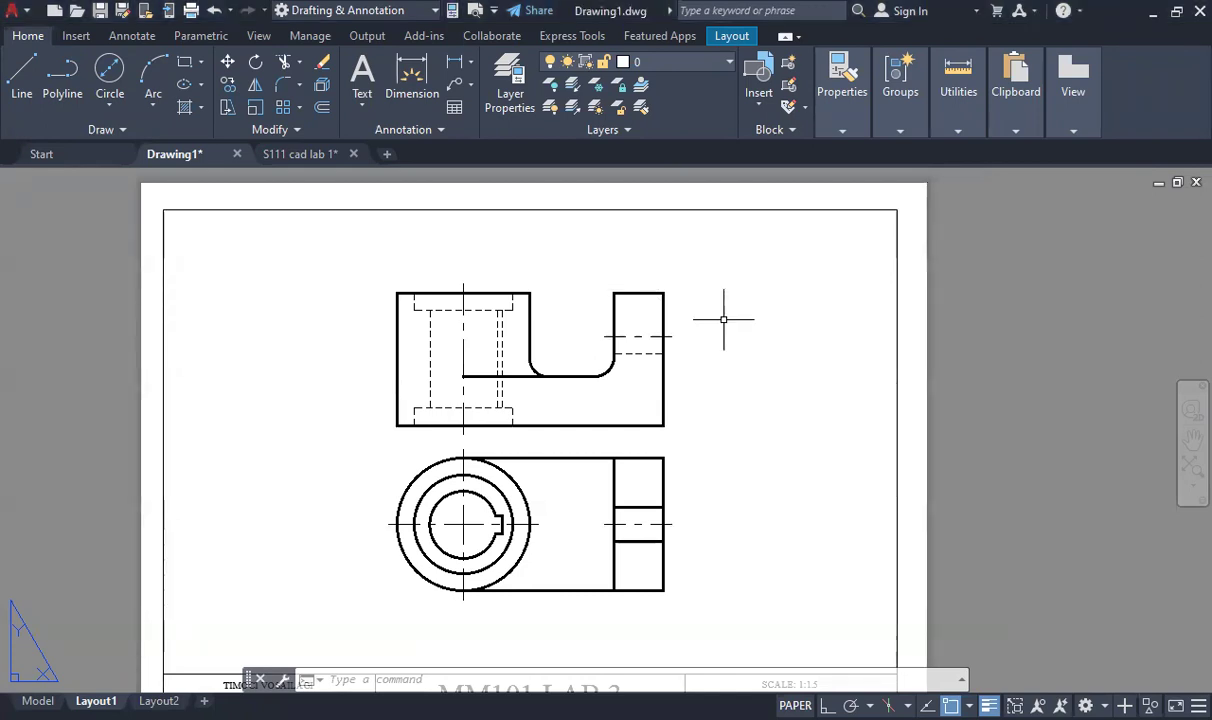
# Modify the Standard dimension style's lines: baseline spacing 3.75, extension beyond dimension lines 1.25 and offset from origin 0.625
pyautogui.write('DIM')
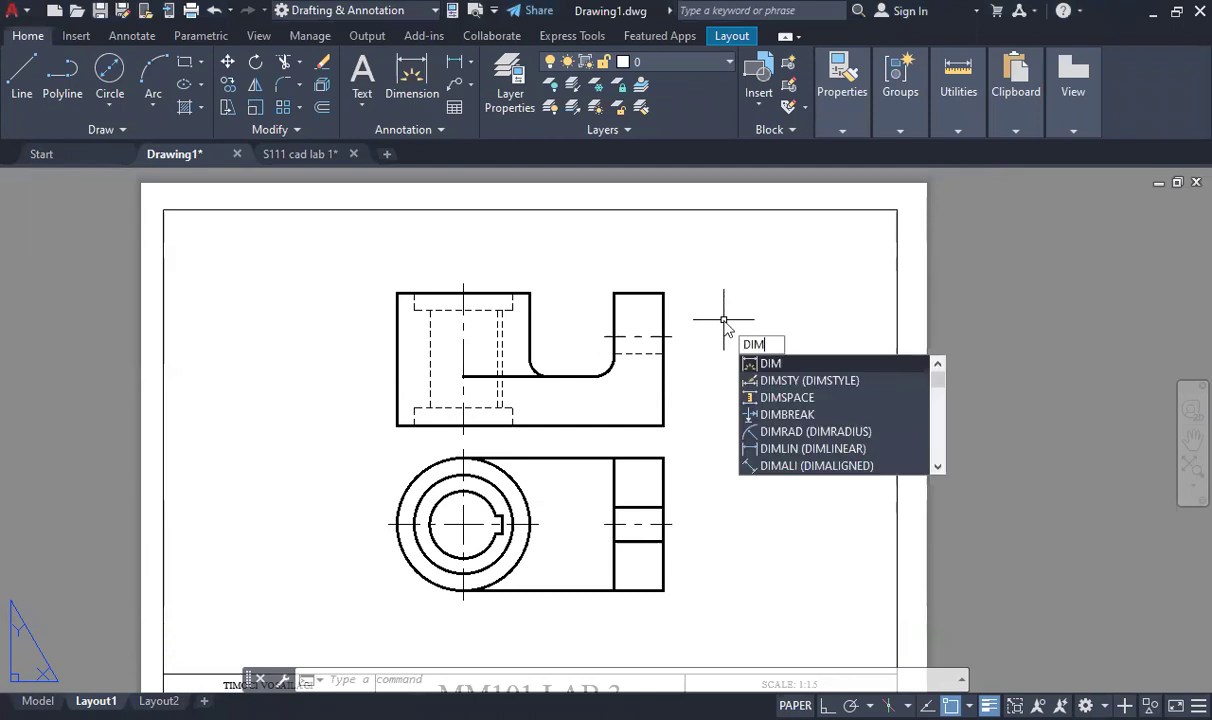
pyautogui.press('Down')
pyautogui.press('Return')
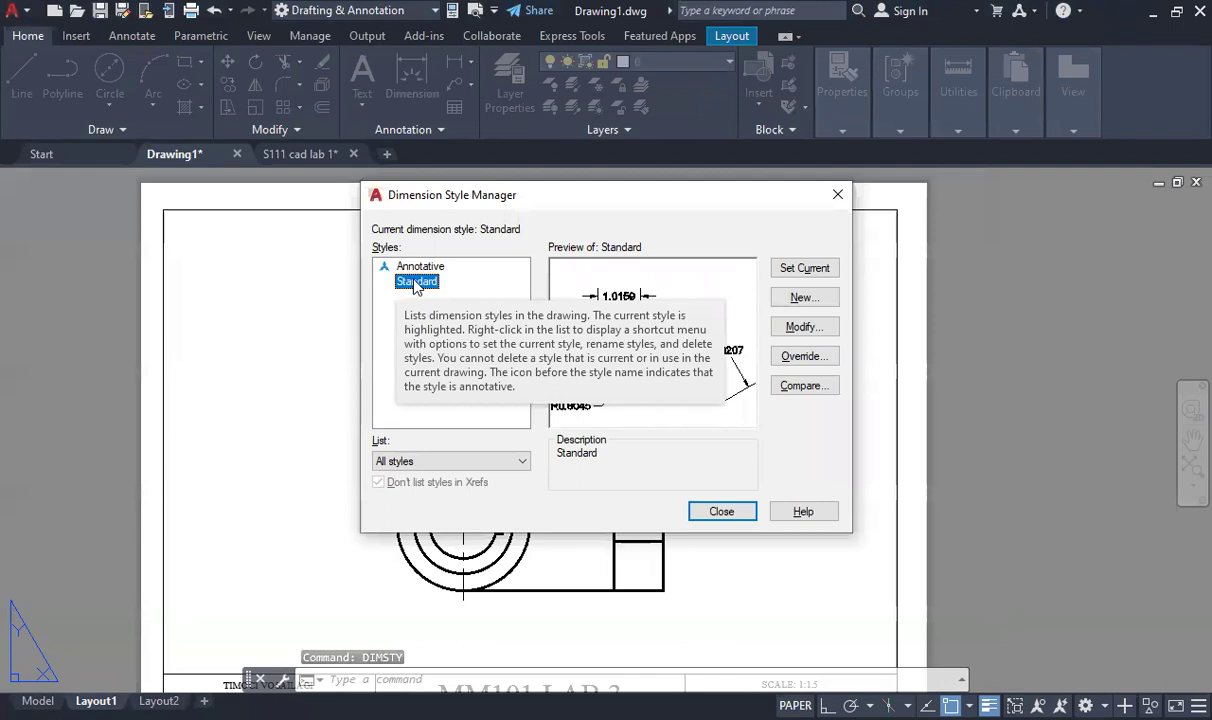
pyautogui.click(811, 332)
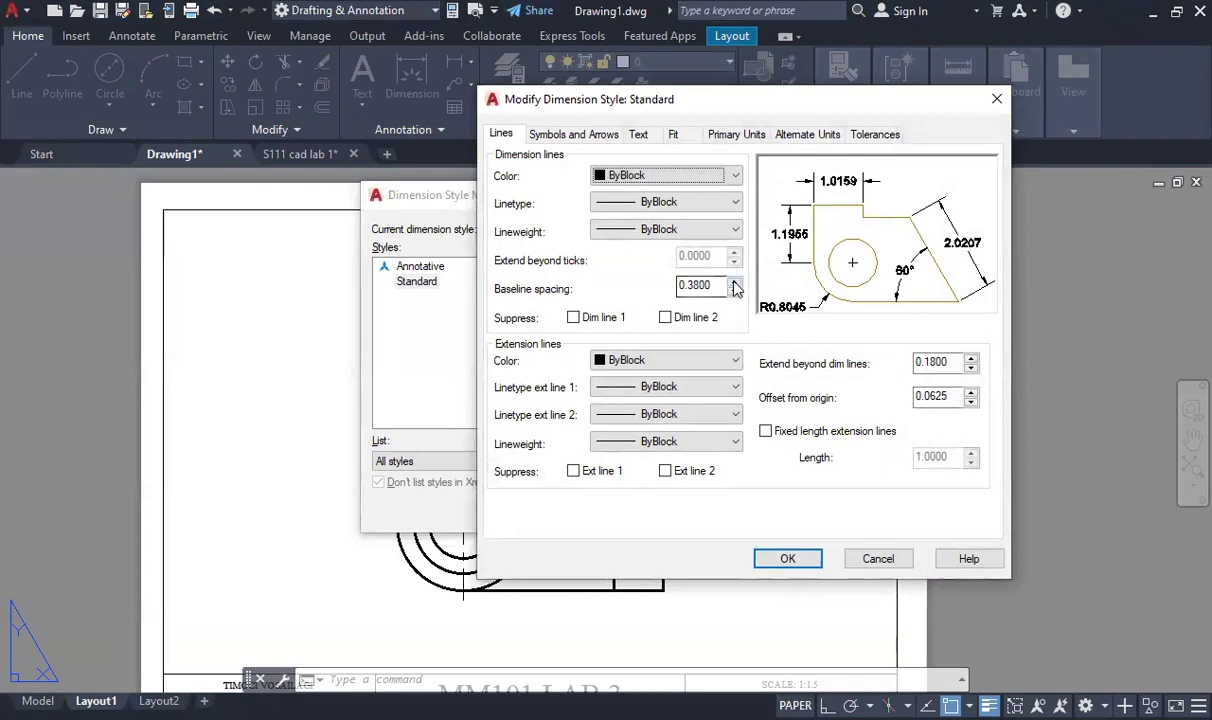
pyautogui.doubleClick(716, 286)
pyautogui.write('3.75')
pyautogui.doubleClick(920, 362)
pyautogui.write('1.25')
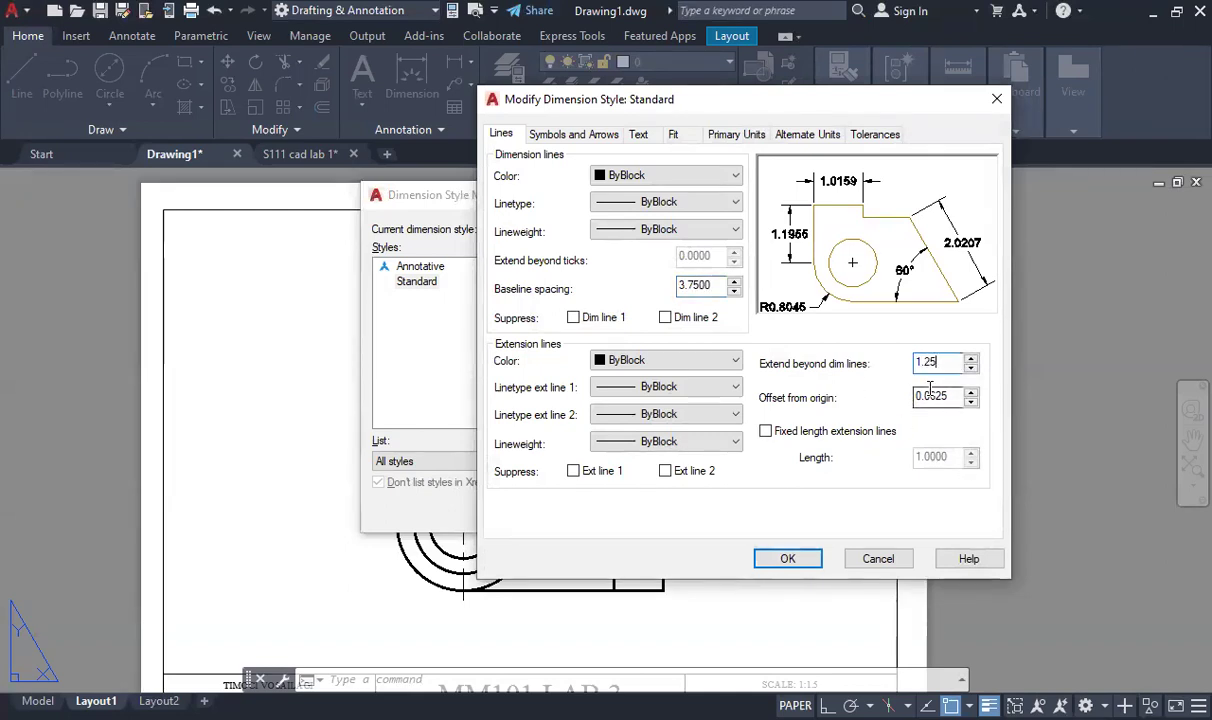
pyautogui.press('Tab')
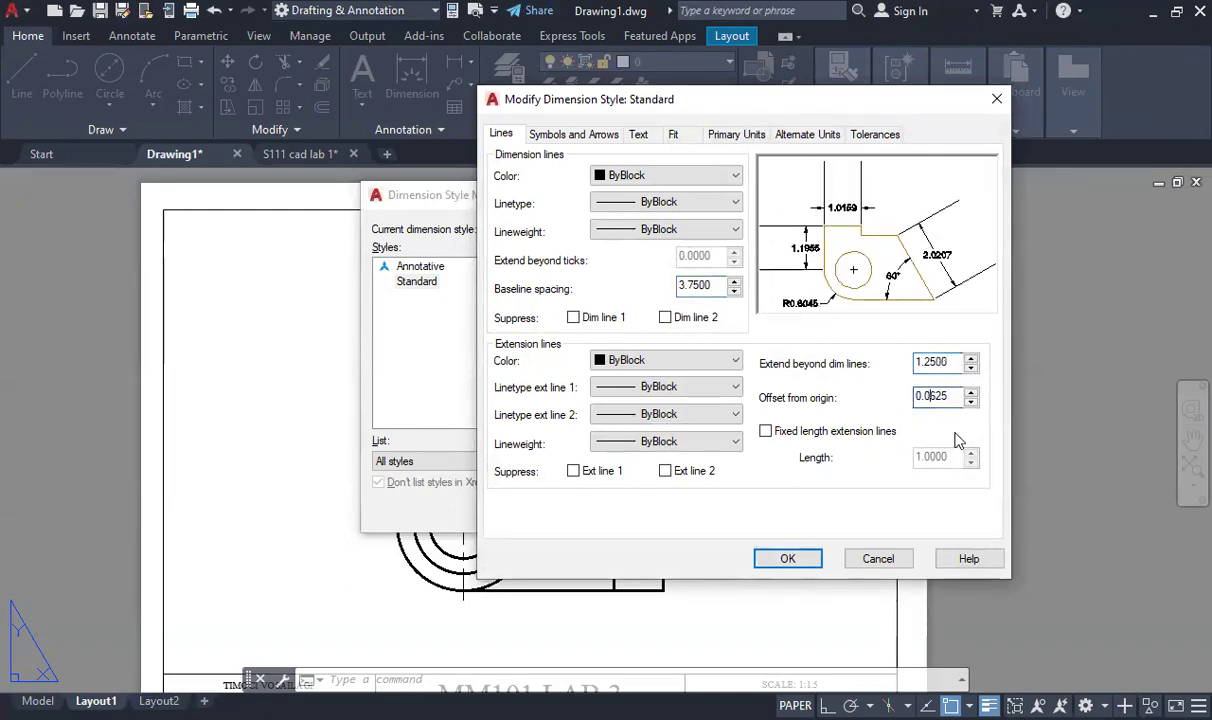
pyautogui.write('0.625')
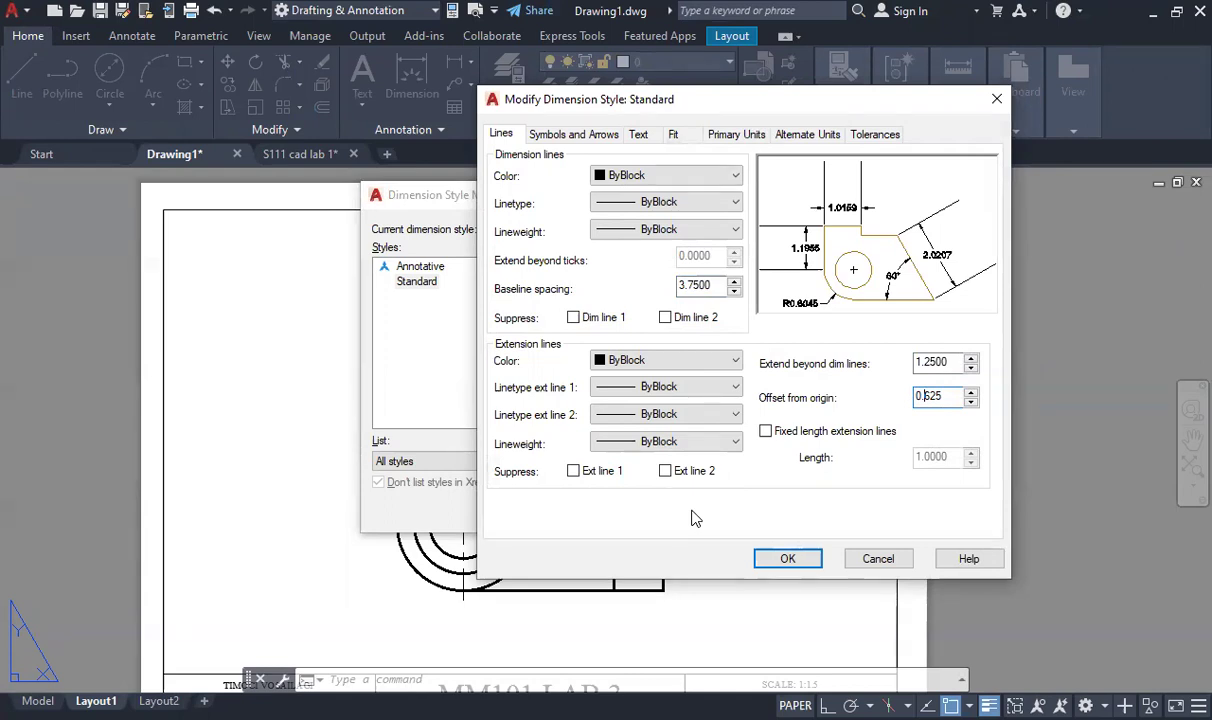
pyautogui.click(943, 397)
# Set the Standard style's arrow size to 2.5, center mark size to 2.5 and dimension break size to 3.75
pyautogui.click(573, 134)
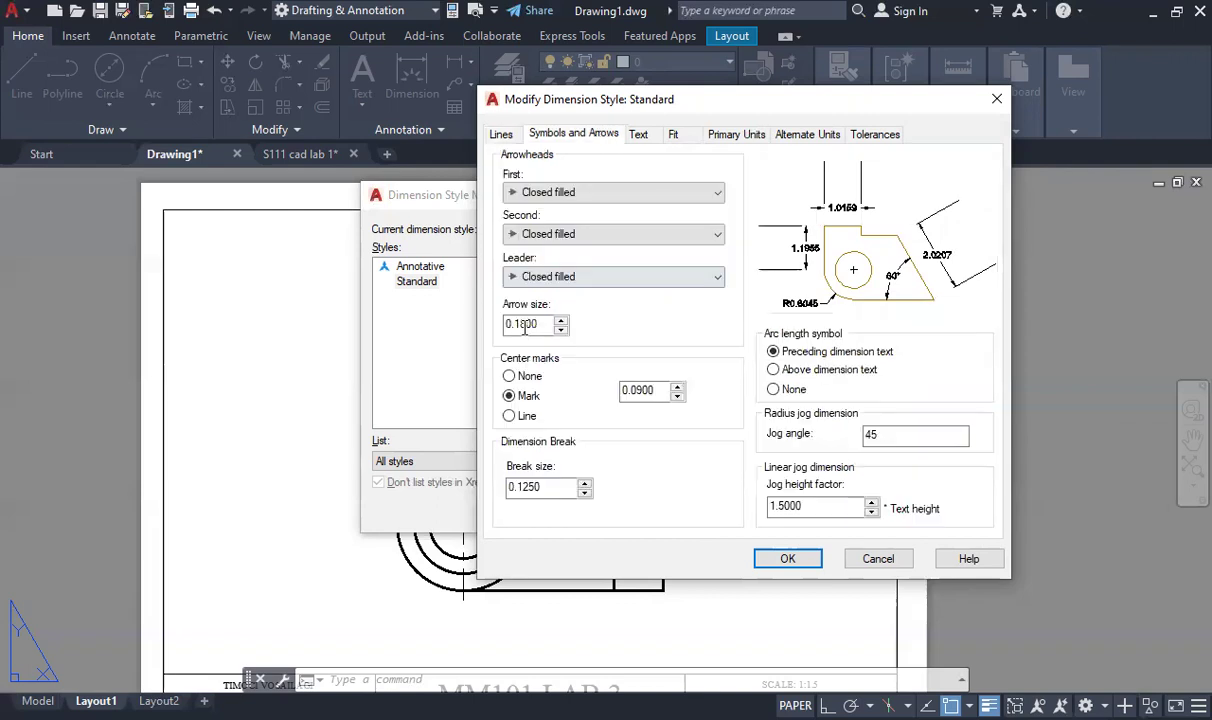
pyautogui.write('2.5000')
pyautogui.doubleClick(637, 390)
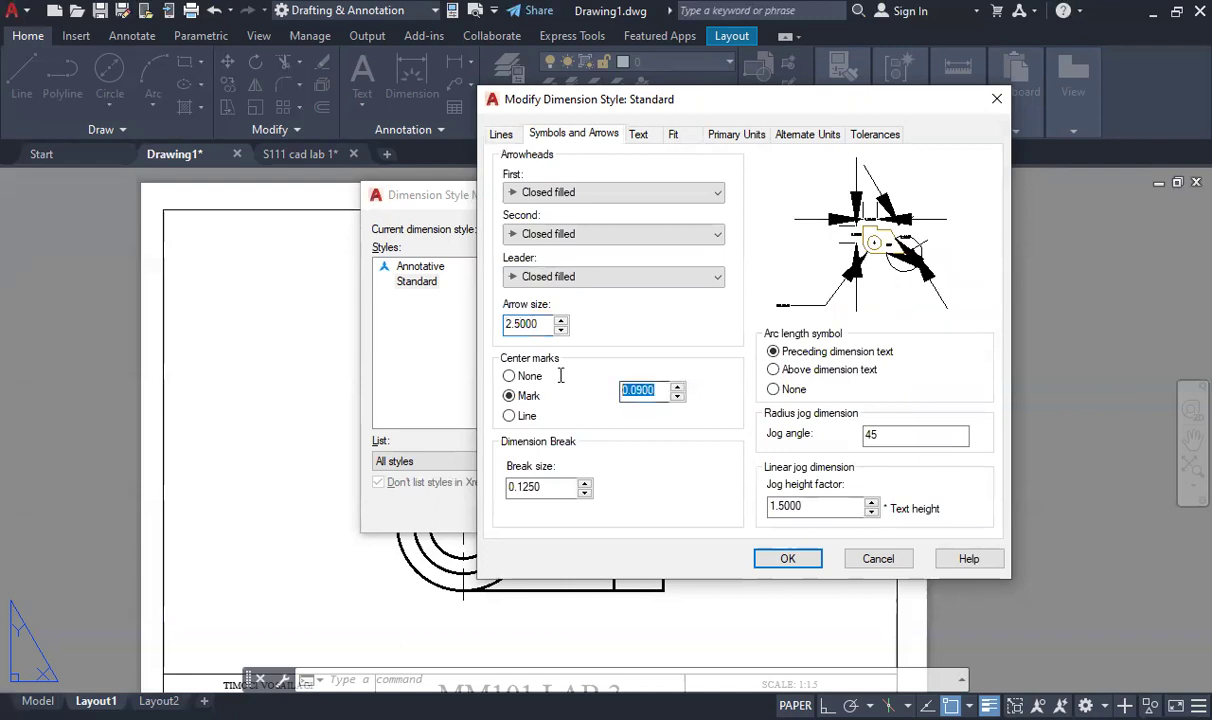
pyautogui.write('2.5')
pyautogui.press('Tab')
pyautogui.write('3.75')
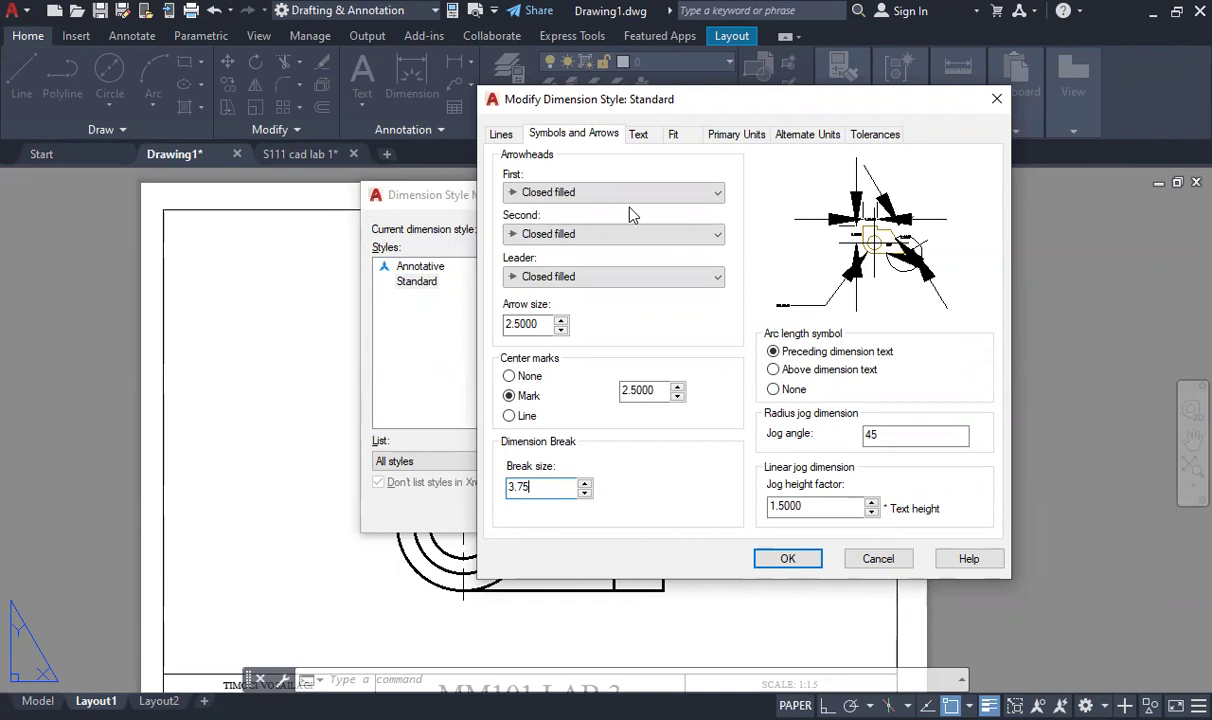
# Set the Standard style's text height to 2.5, vertical placement to Above, alignment to ISO standard and offset from dimension line to 0.625
pyautogui.click(639, 135)
pyautogui.moveTo(712, 270); pyautogui.dragTo(632, 274)
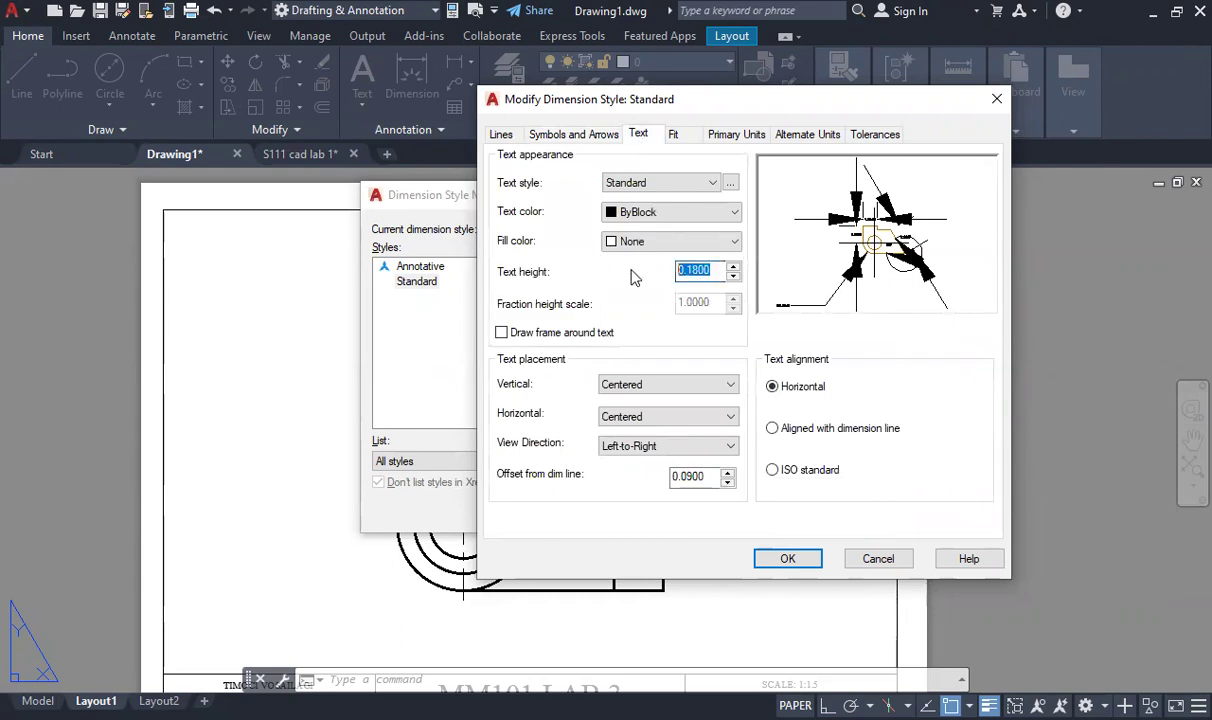
pyautogui.write('2.5')
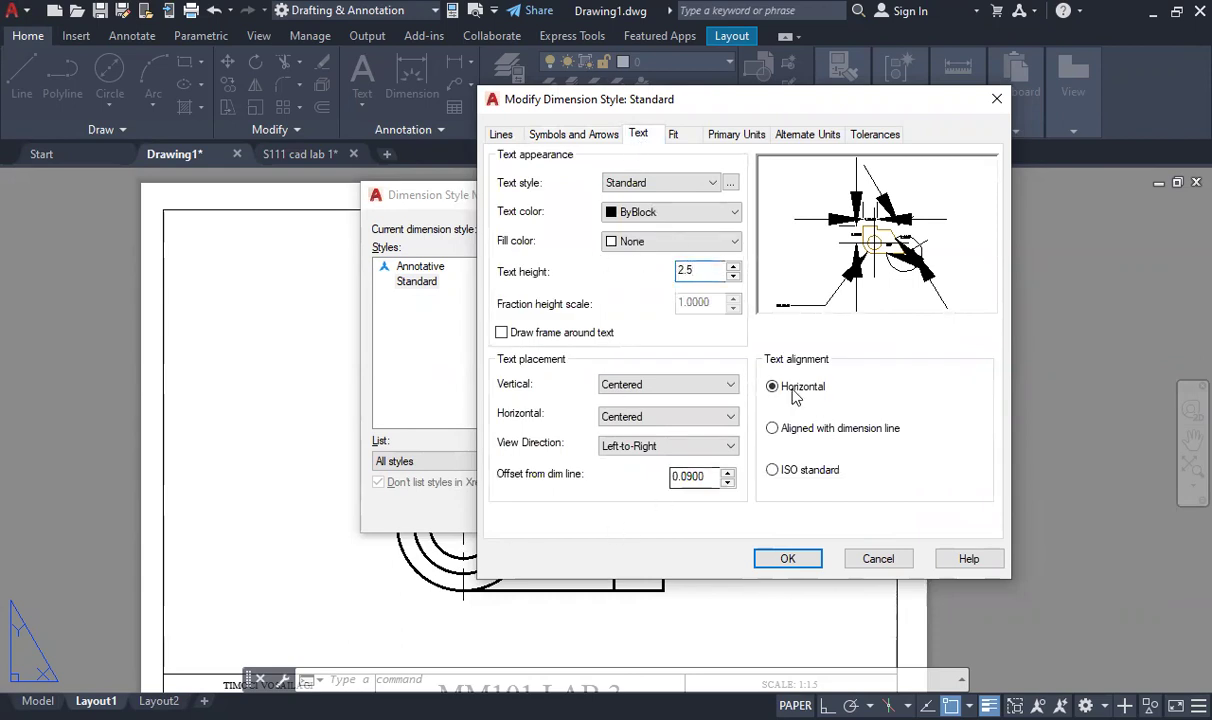
pyautogui.click(695, 385)
pyautogui.click(660, 411)
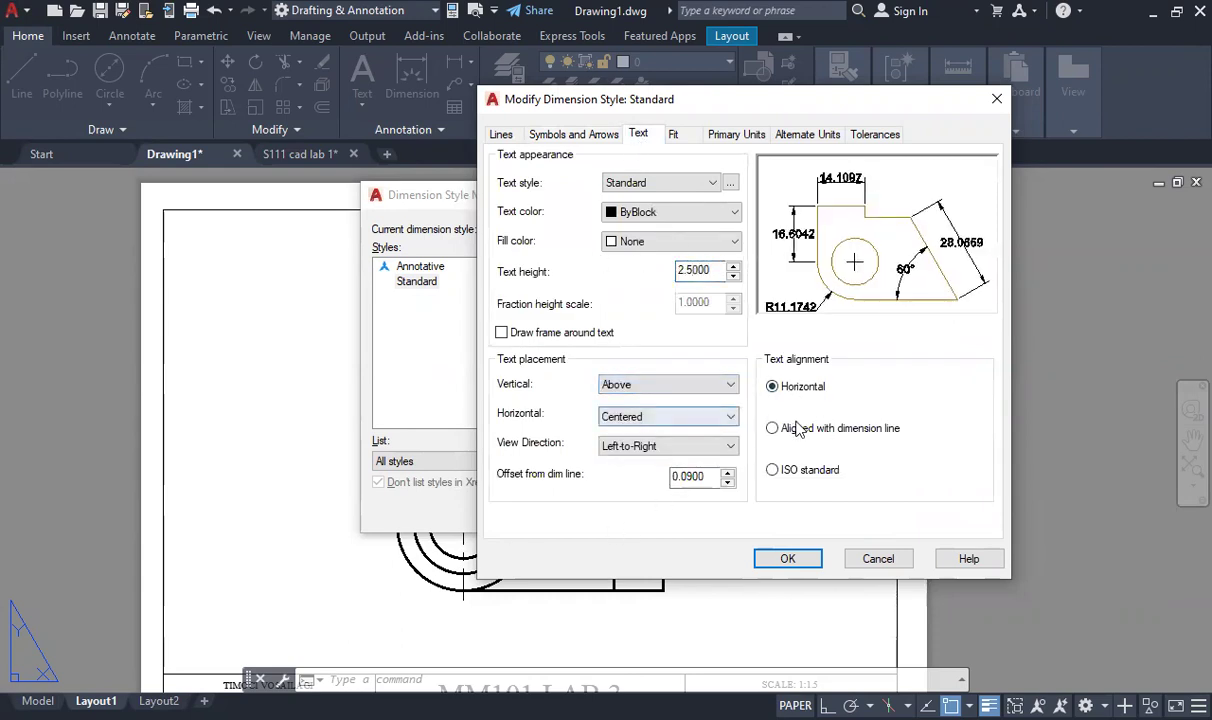
pyautogui.click(773, 471)
pyautogui.moveTo(712, 477); pyautogui.dragTo(645, 478)
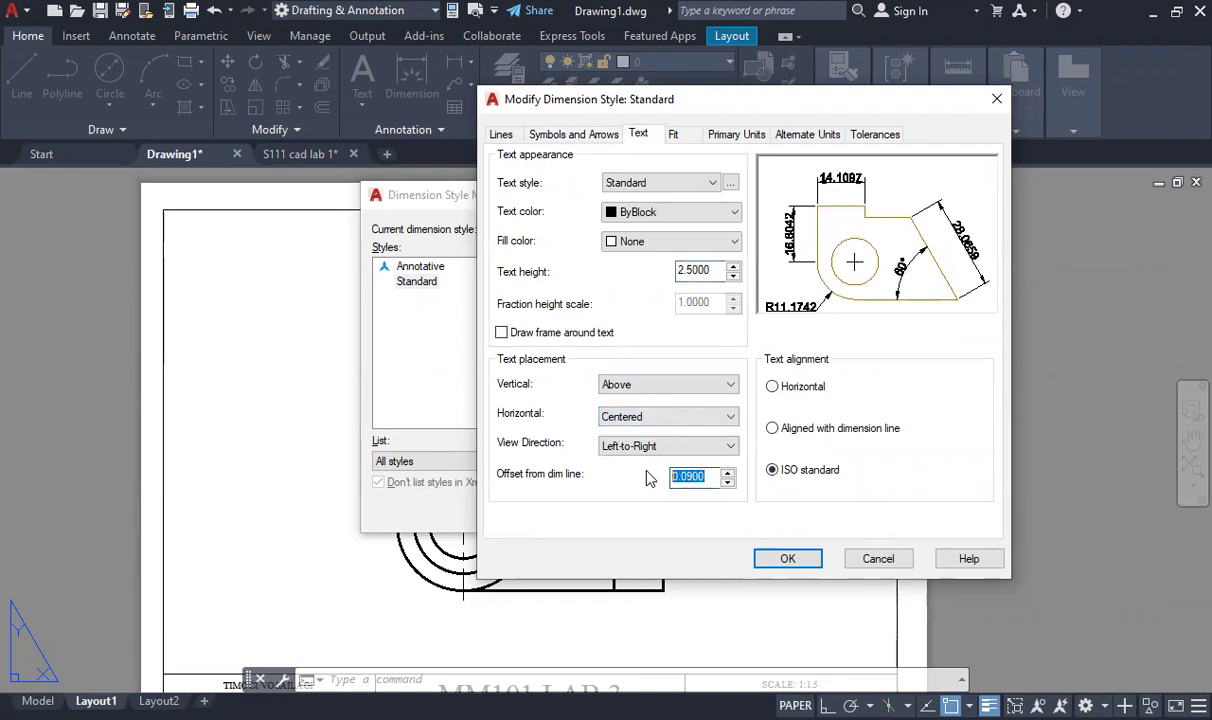
pyautogui.write('0.625')
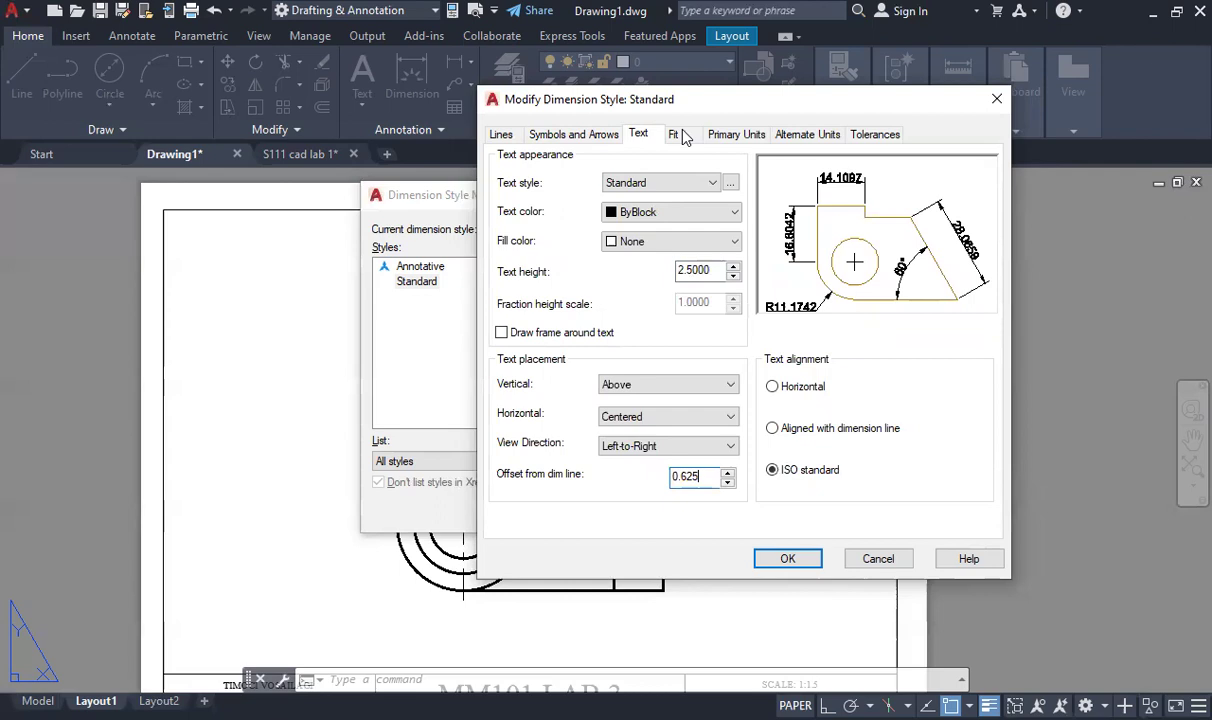
# Suppress trailing zeros for both linear and angular dimensions in the Standard style's primary units
pyautogui.click(736, 134)
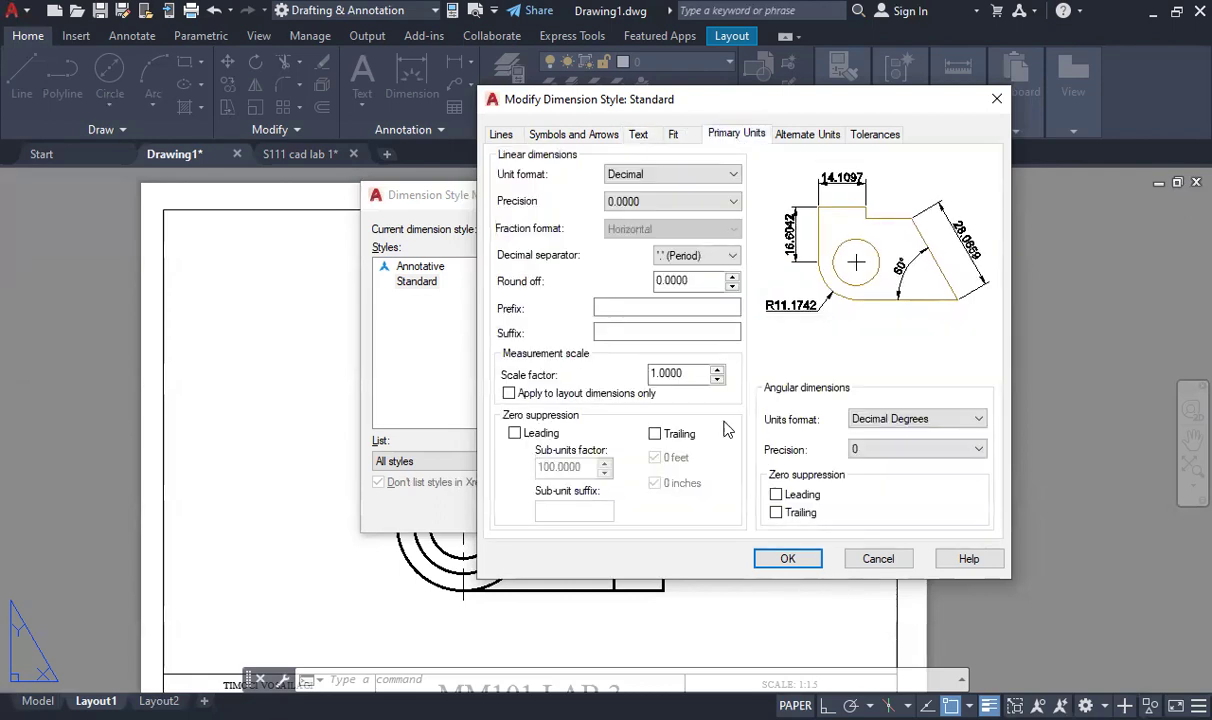
pyautogui.click(655, 433)
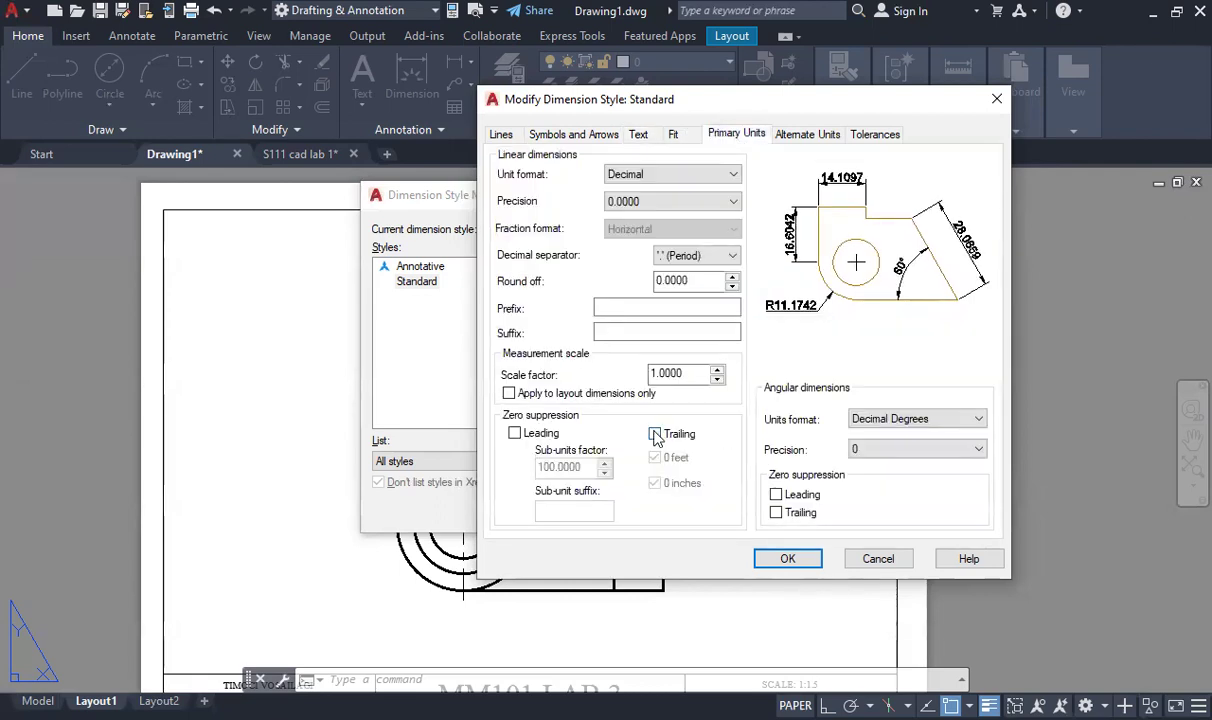
pyautogui.click(785, 513)
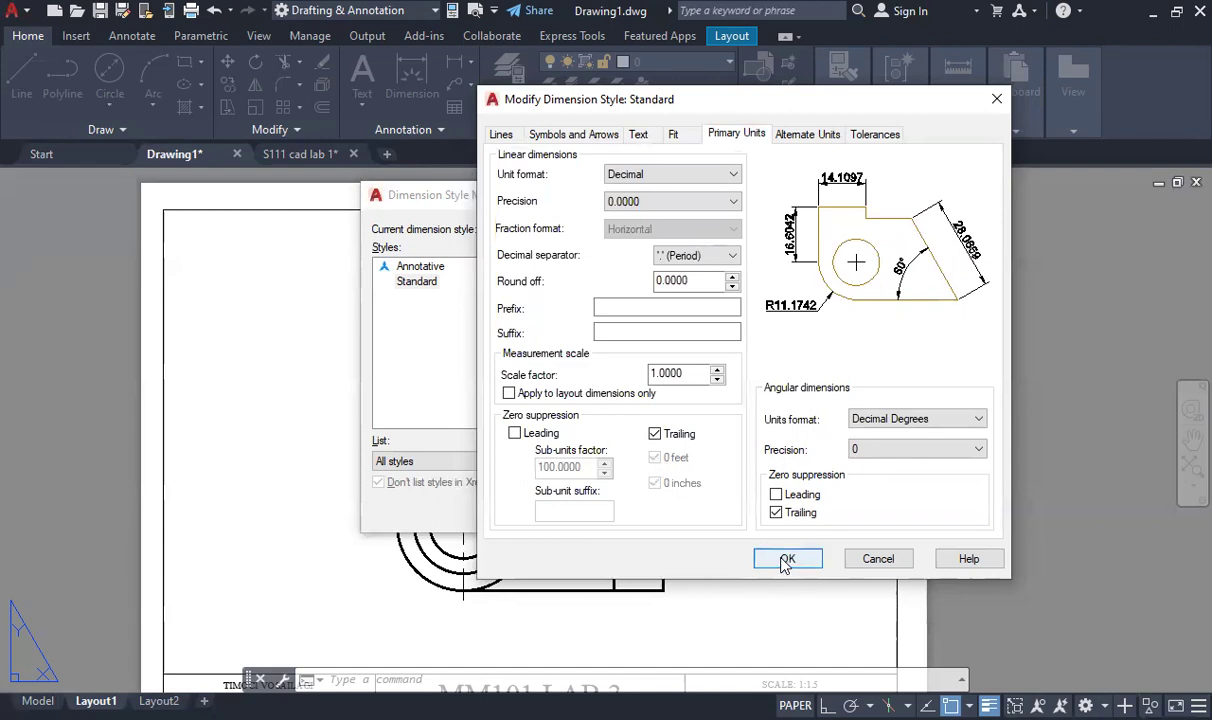
# Review the Standard style's line, arrow, text and primary unit settings and accept the modified style
pyautogui.click(500, 134)
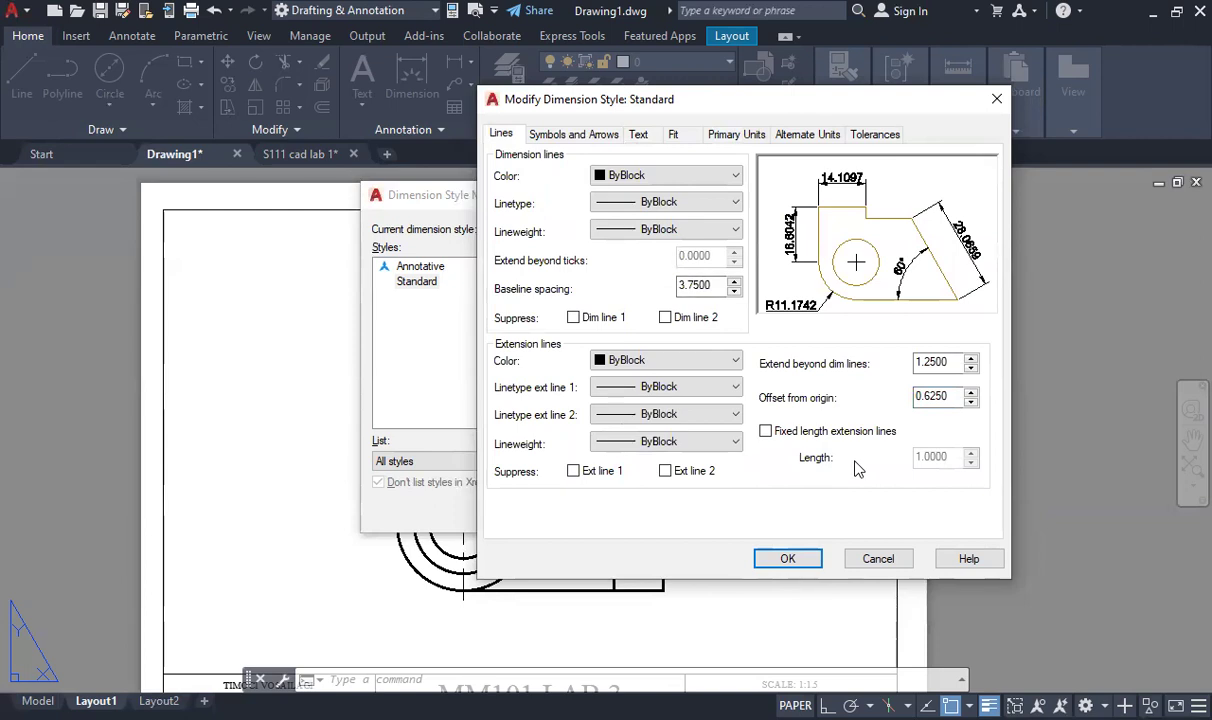
pyautogui.click(573, 136)
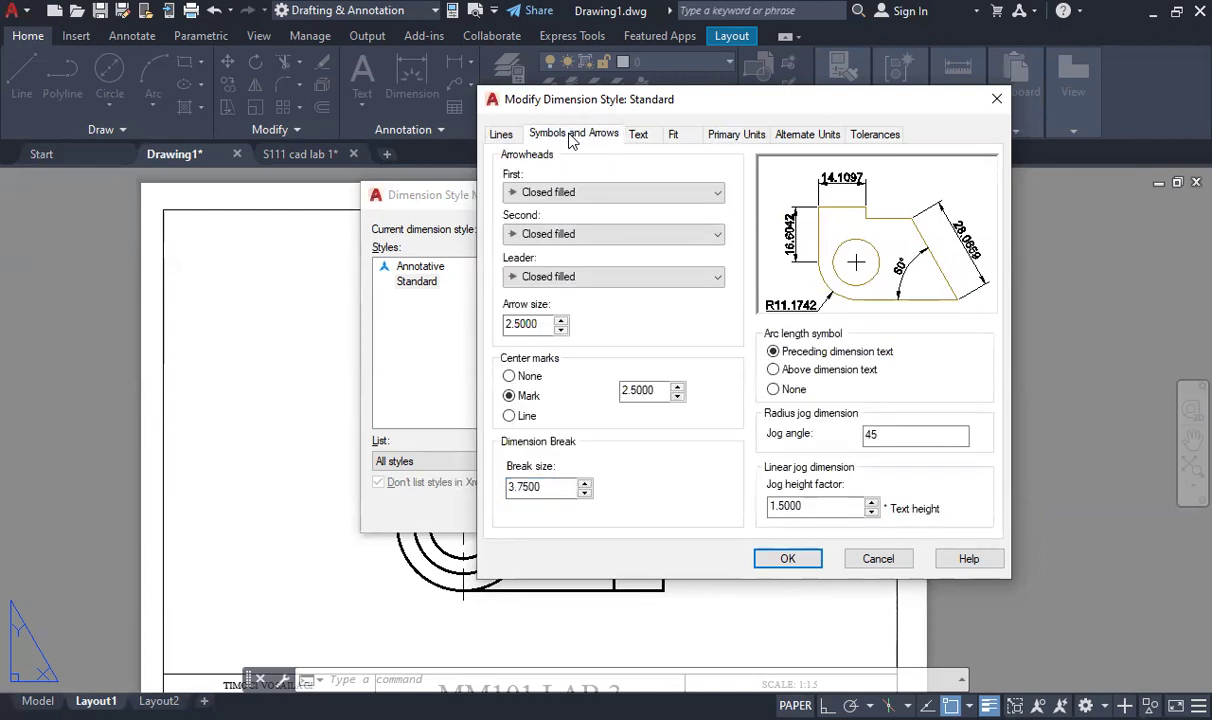
pyautogui.click(640, 135)
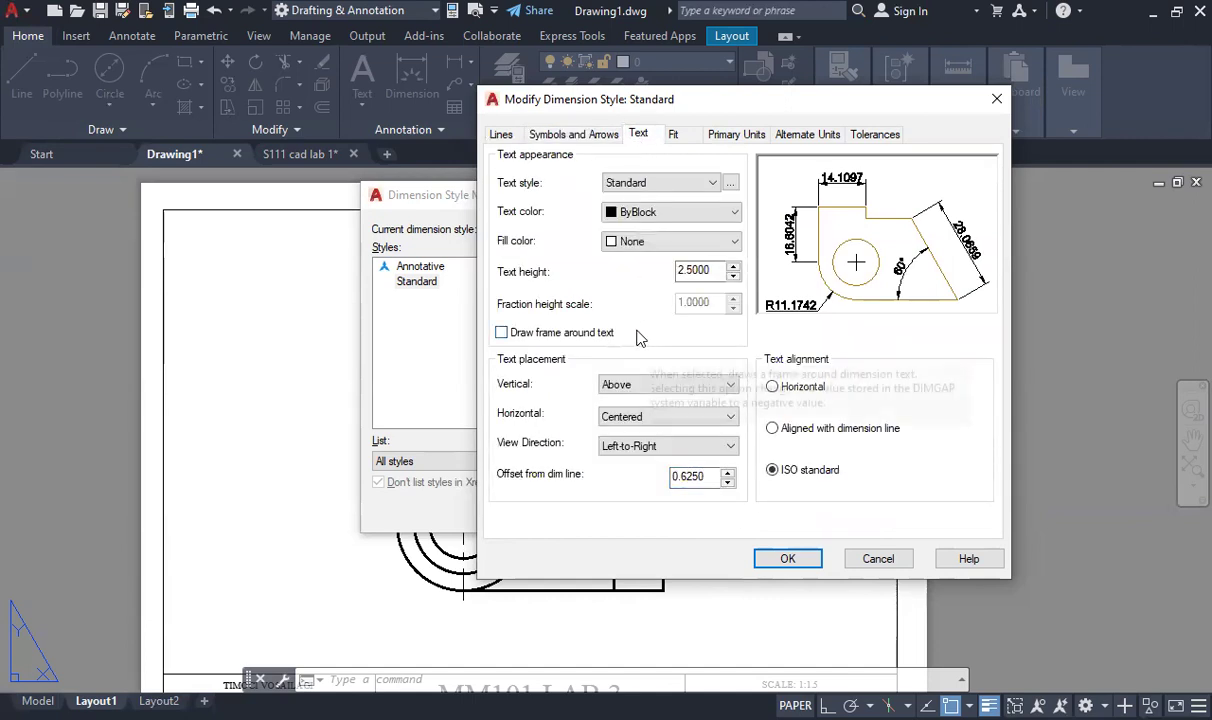
pyautogui.click(737, 135)
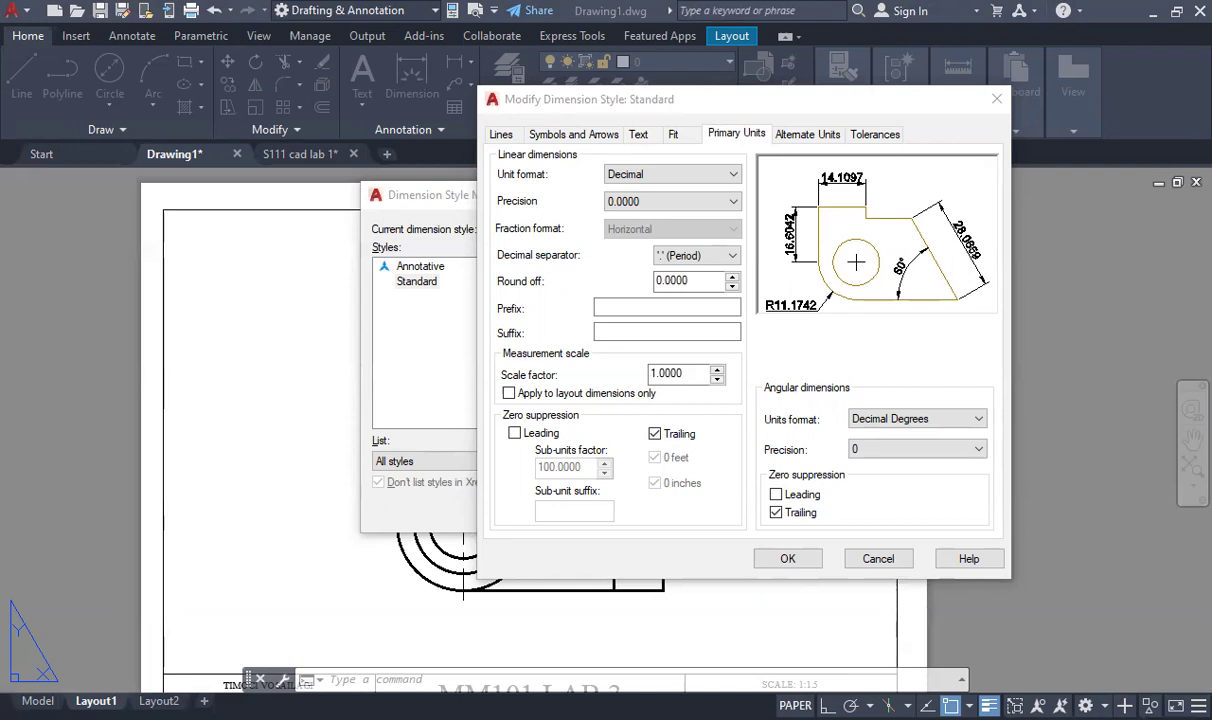
pyautogui.click(501, 138)
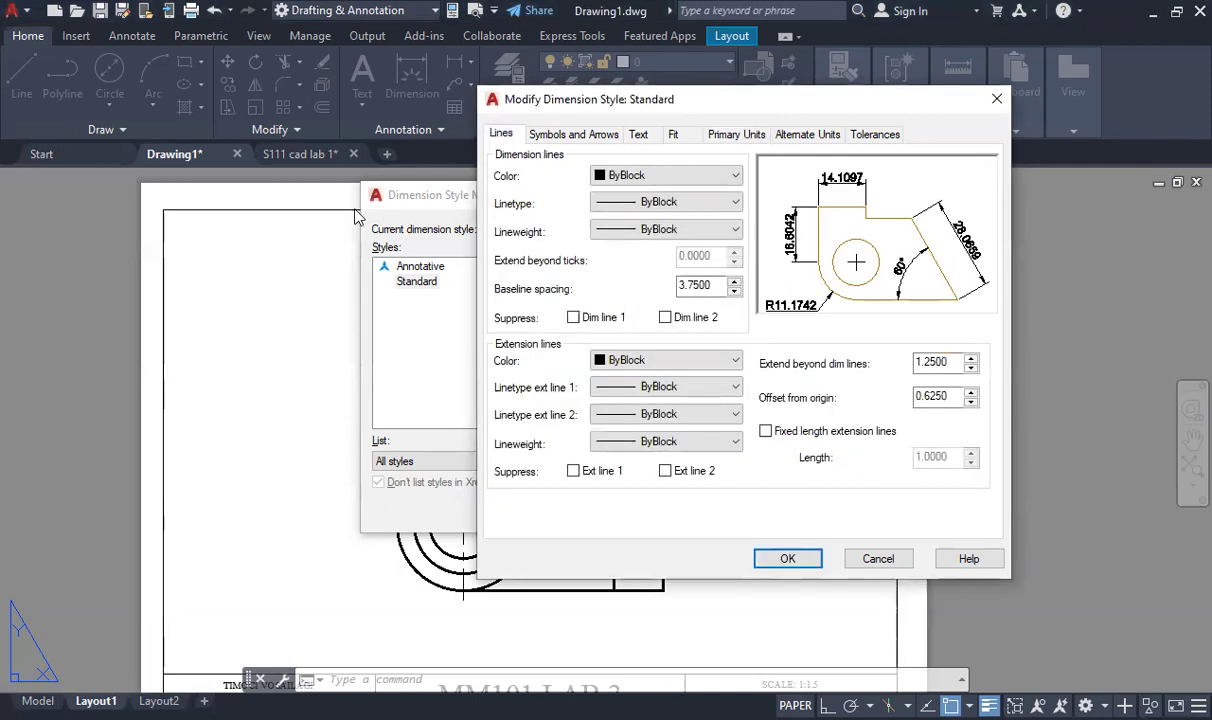
pyautogui.hotkey('alt', 'Tab')
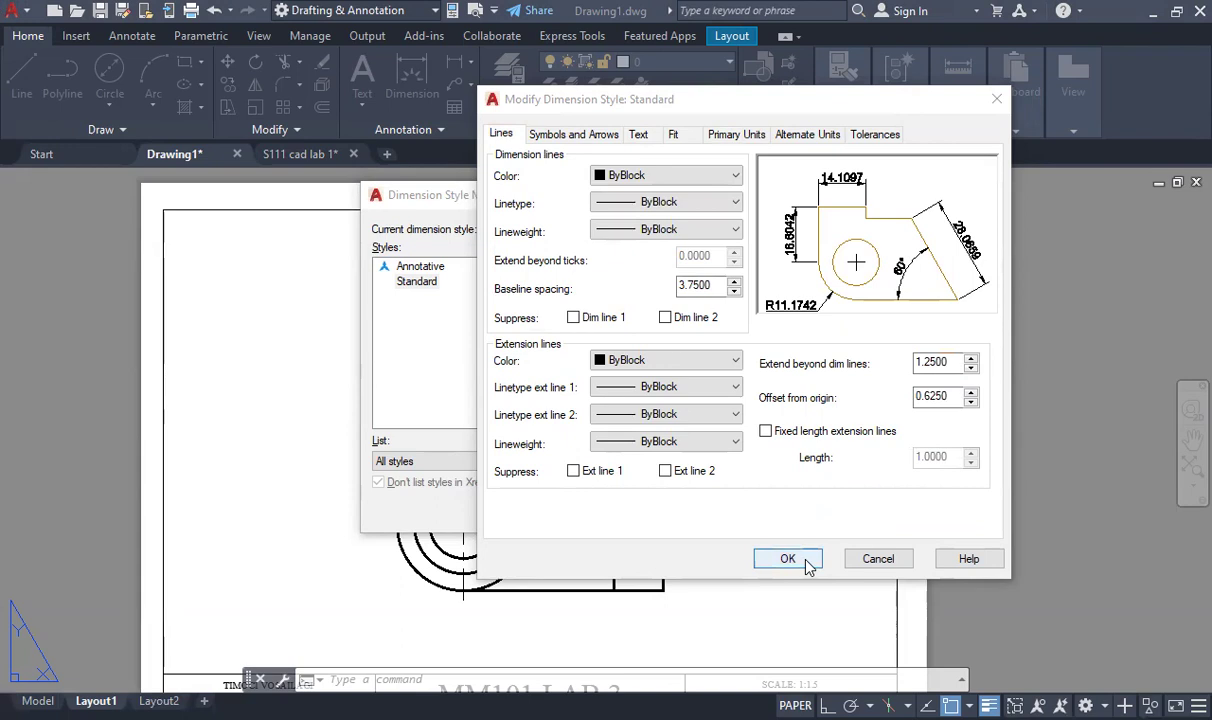
pyautogui.press('Return')
# Create a new dimension style named "style 2" based on Standard and continue to its settings
pyautogui.click(412, 281)
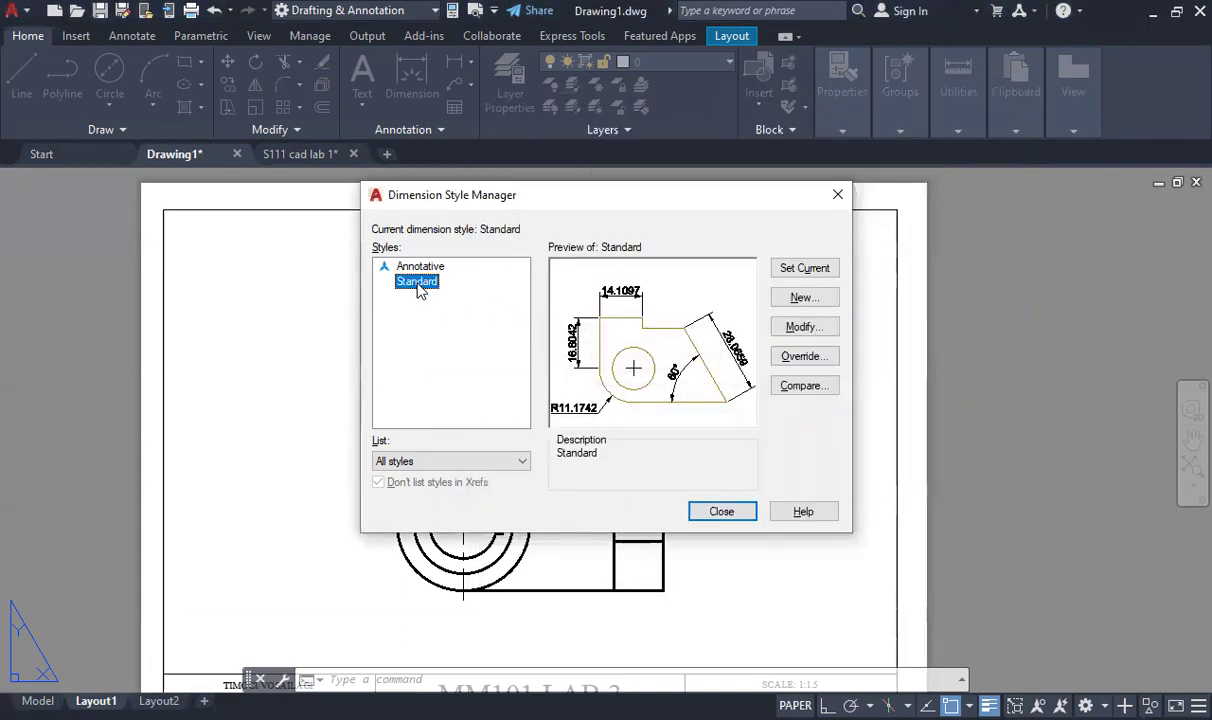
pyautogui.click(802, 300)
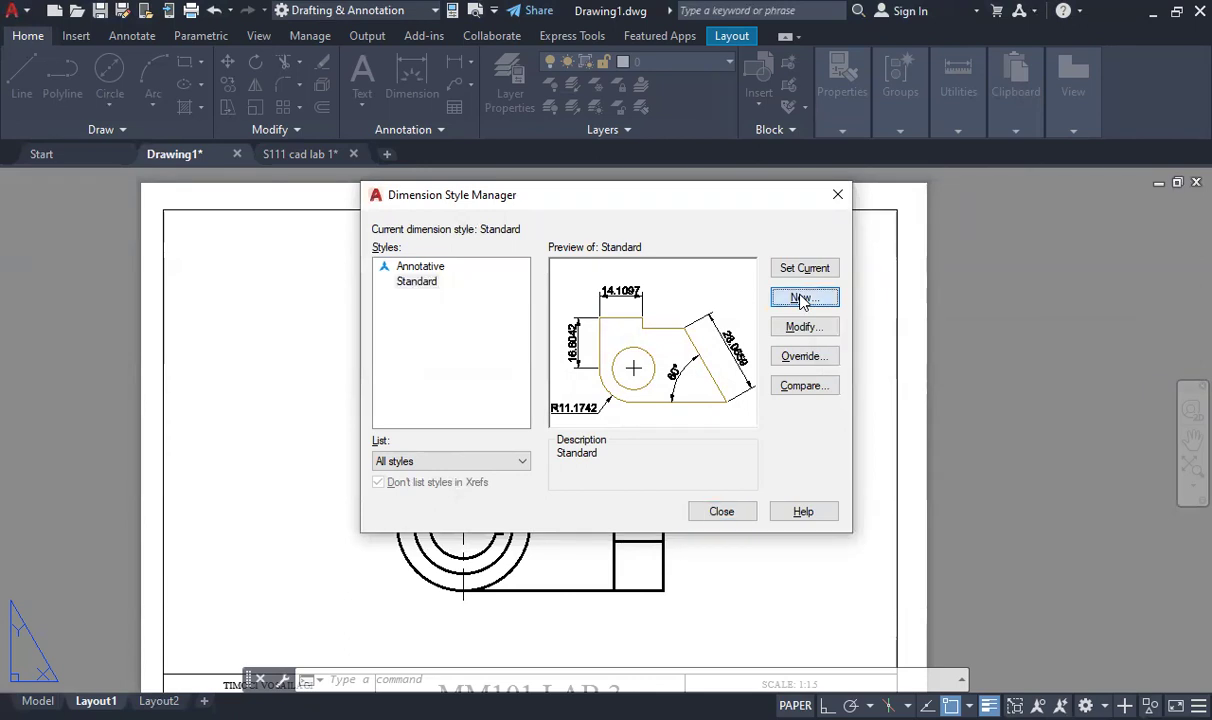
pyautogui.click(536, 314)
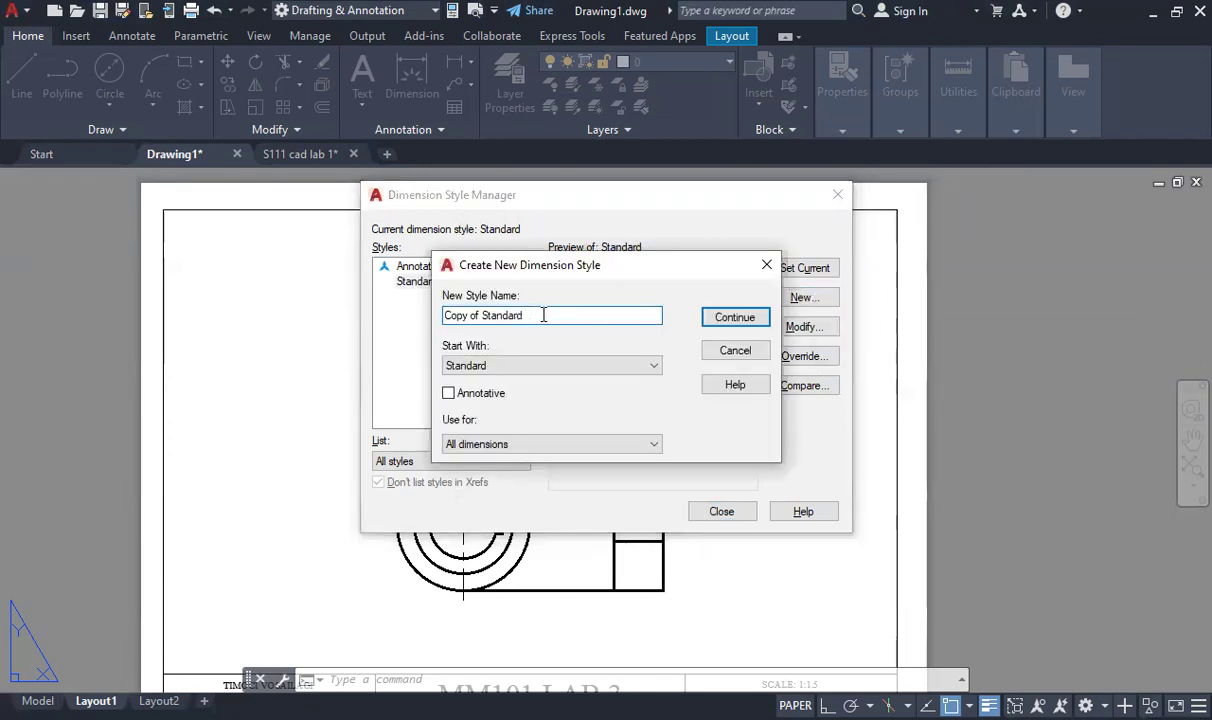
pyautogui.moveTo(543, 314); pyautogui.dragTo(417, 293)
pyautogui.write('style')
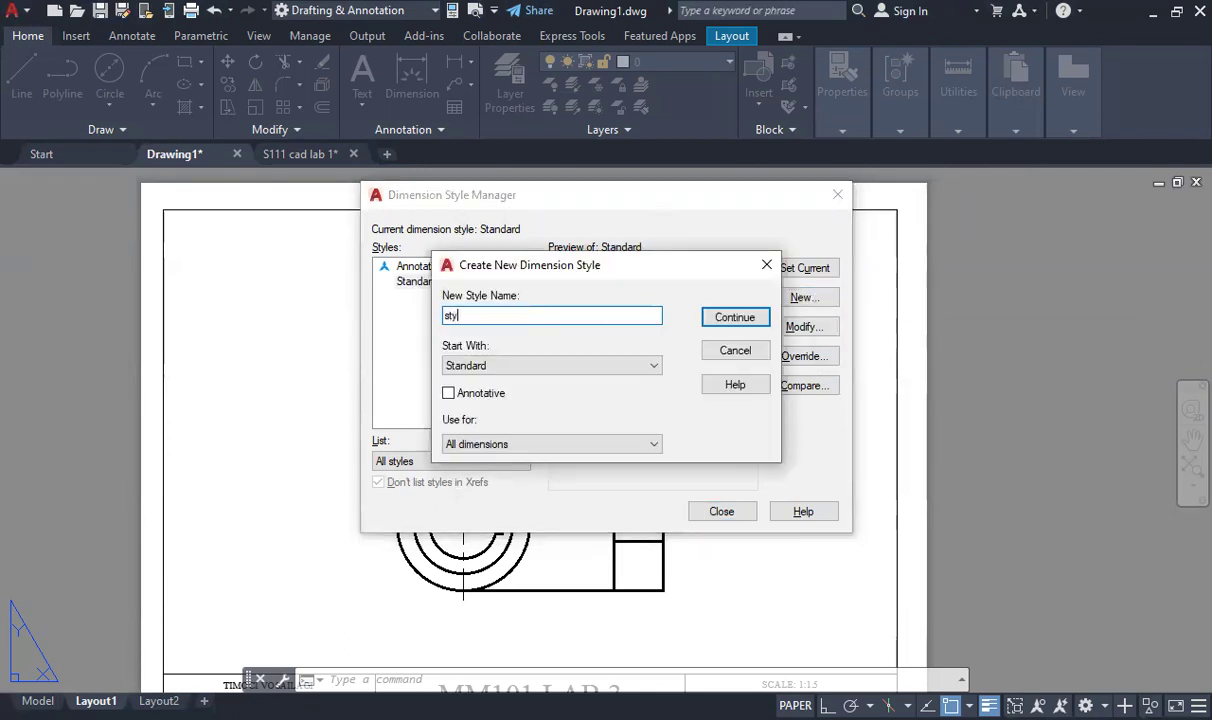
pyautogui.write(' 2')
pyautogui.click(736, 318)
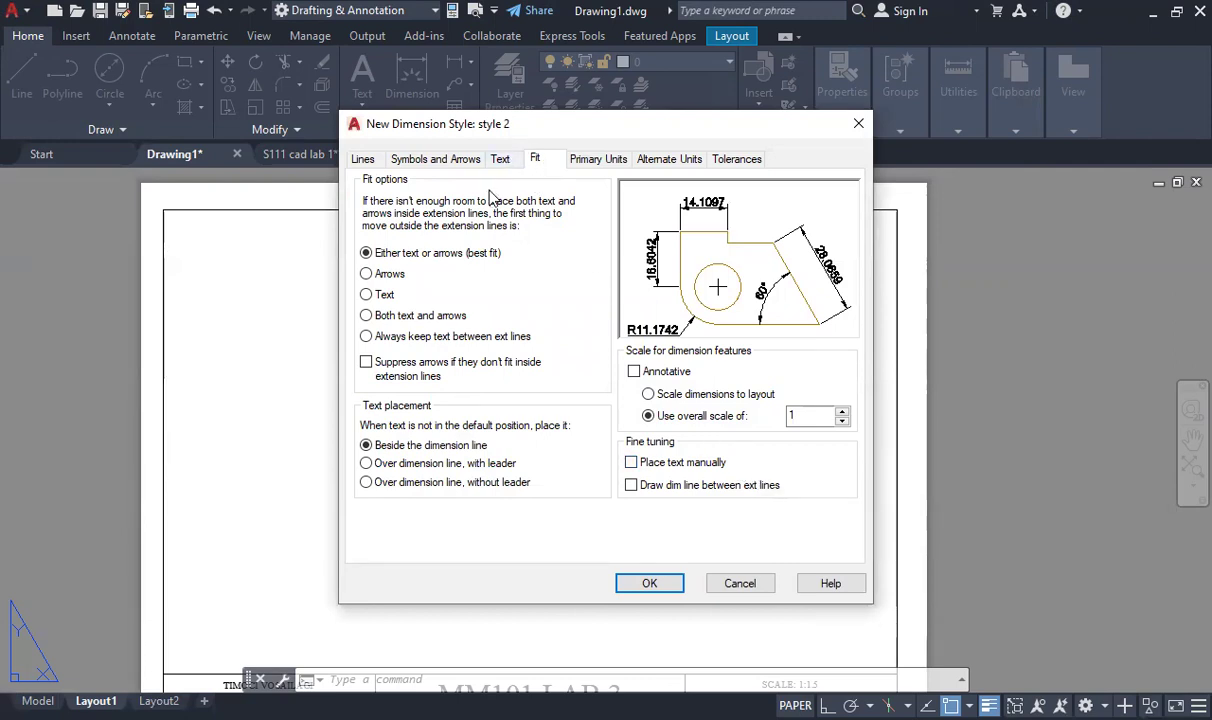
# Set style 2's fit option to Arrows, text placement to over dimension line with leader and text alignment to Horizontal, and save the style
pyautogui.click(367, 275)
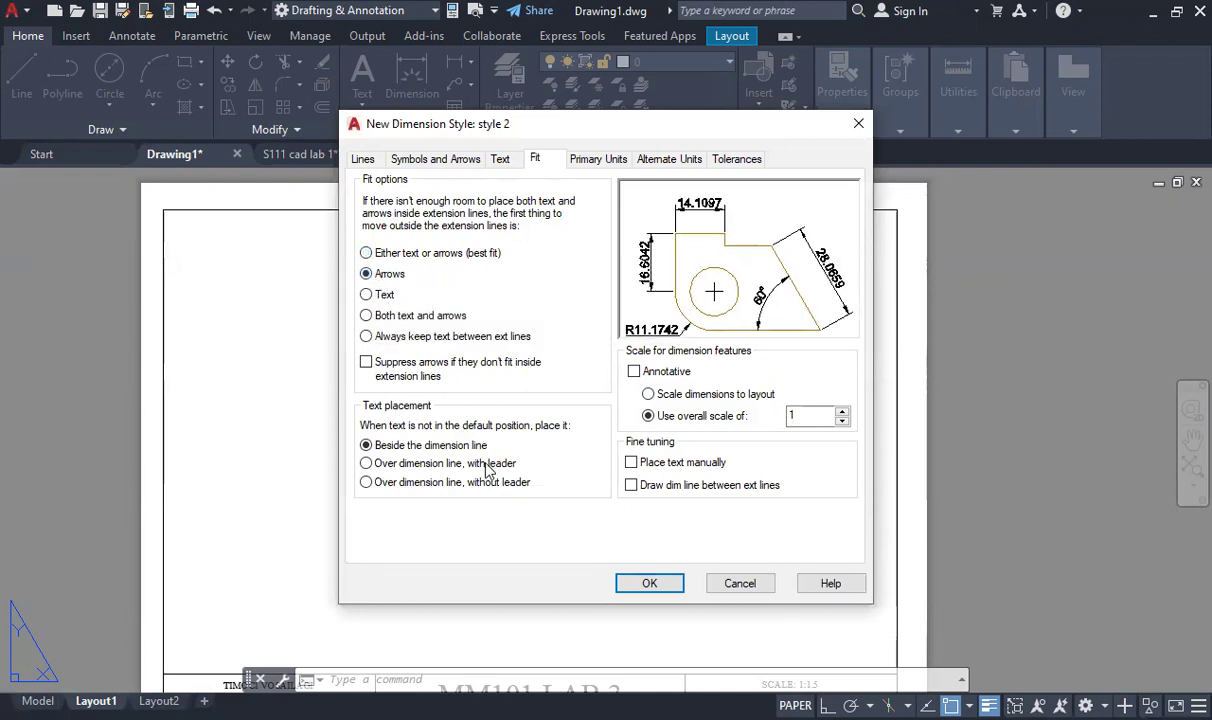
pyautogui.click(366, 464)
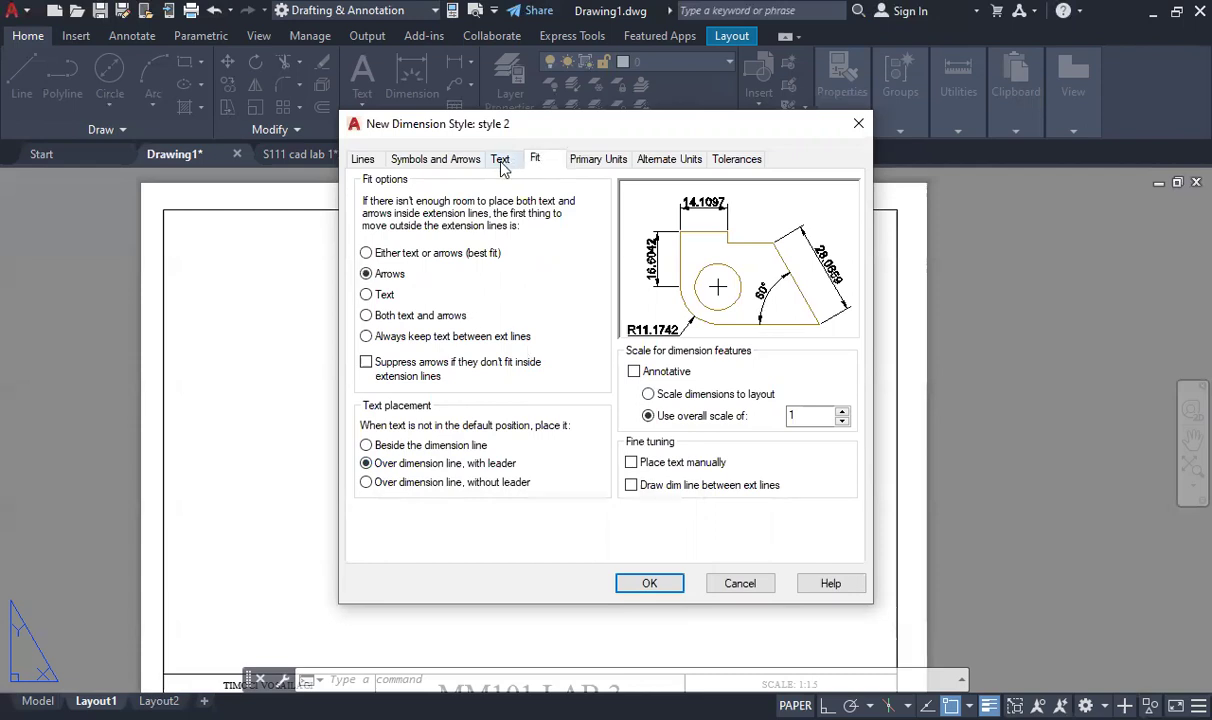
pyautogui.click(499, 159)
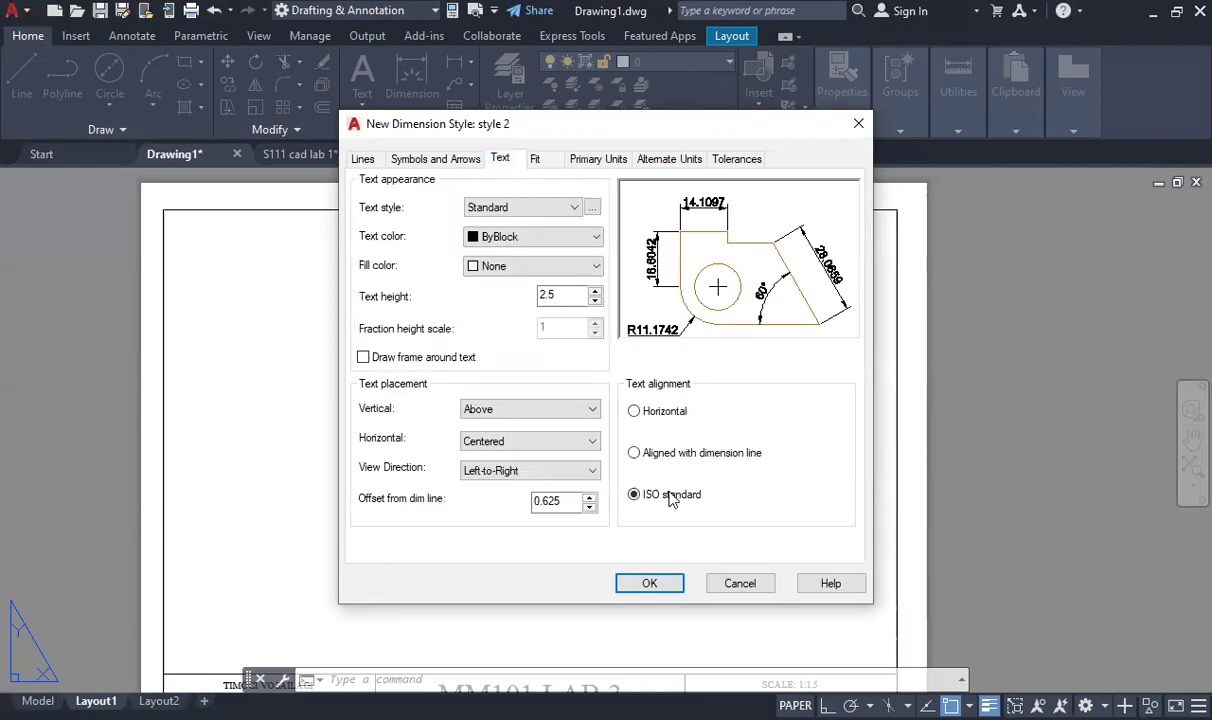
pyautogui.click(636, 412)
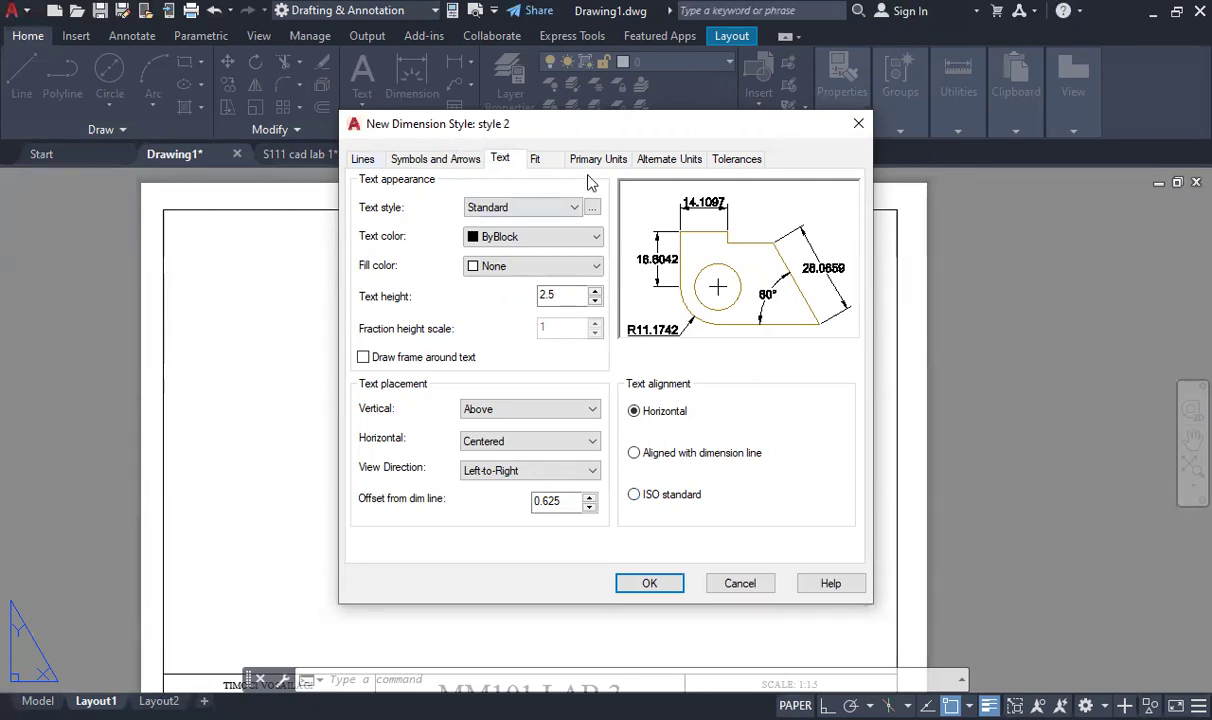
pyautogui.click(536, 160)
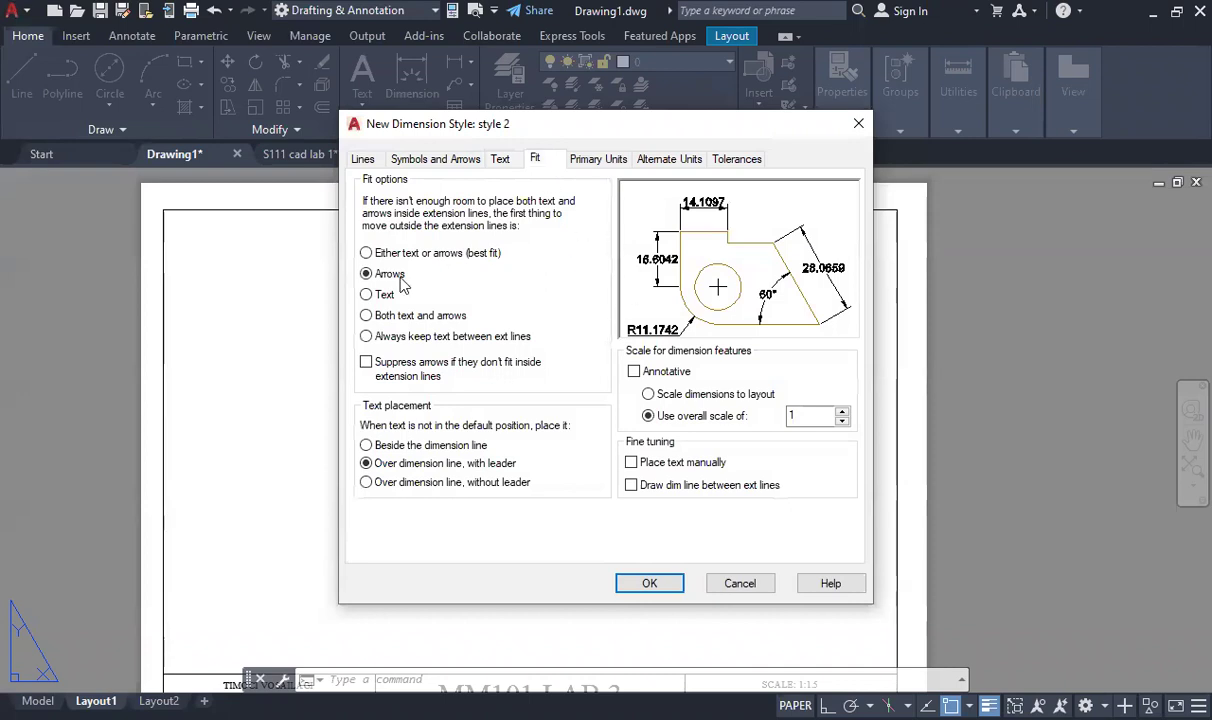
pyautogui.click(500, 159)
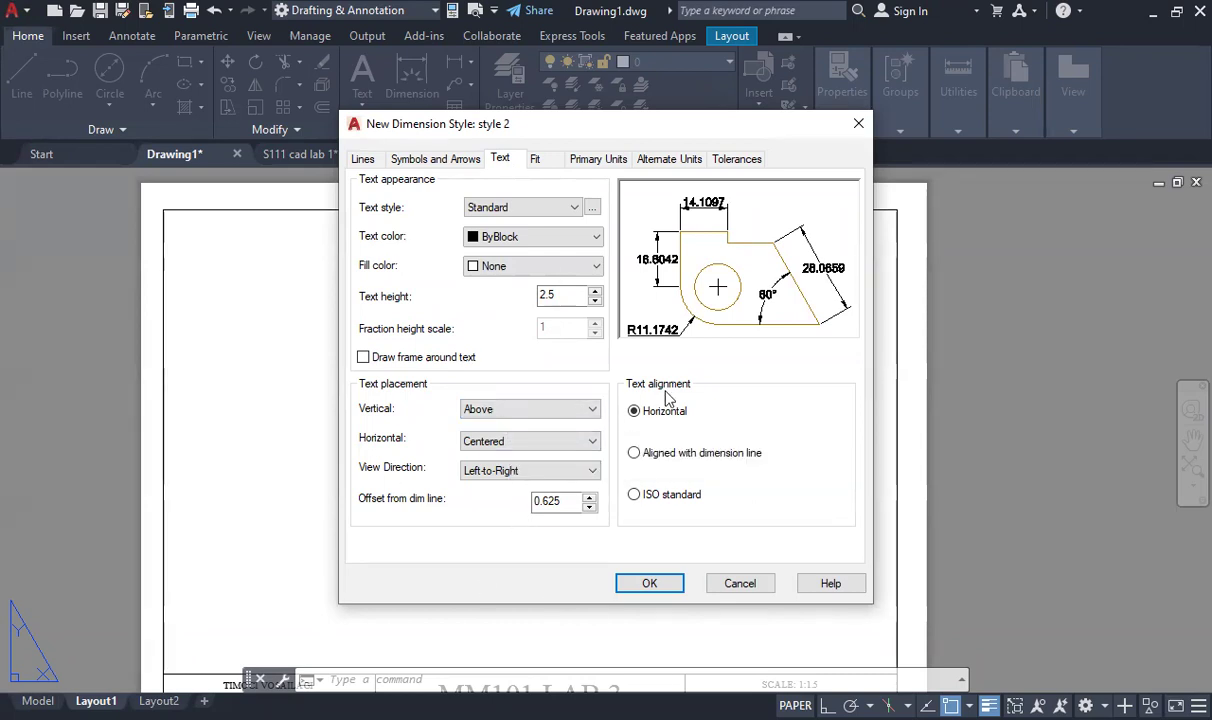
pyautogui.click(652, 584)
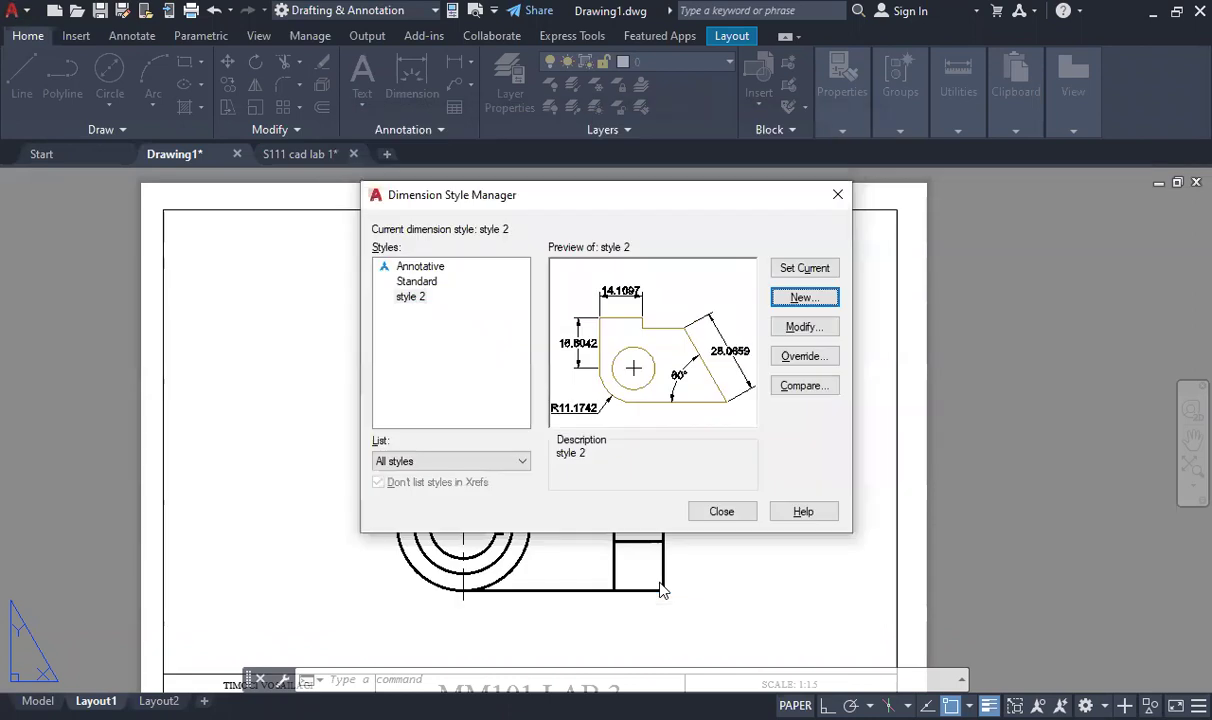
# Create a new dimension style named "diameter" based on Standard and continue to its settings
pyautogui.click(424, 288)
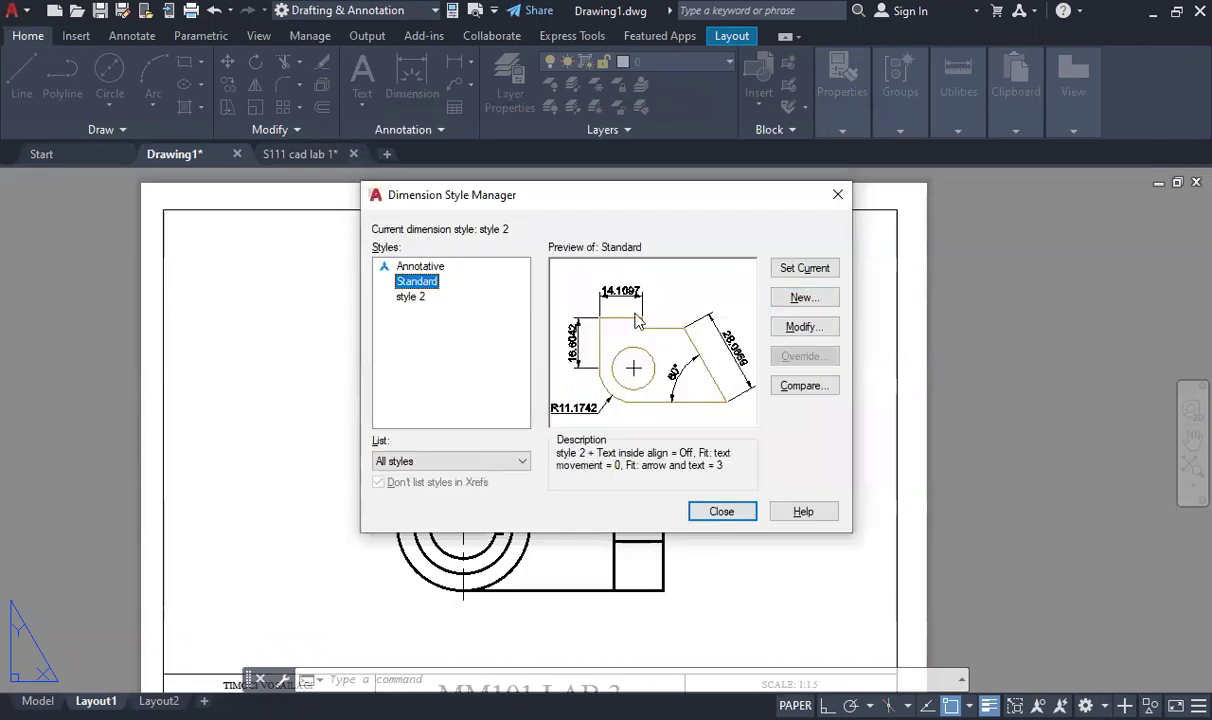
pyautogui.click(801, 298)
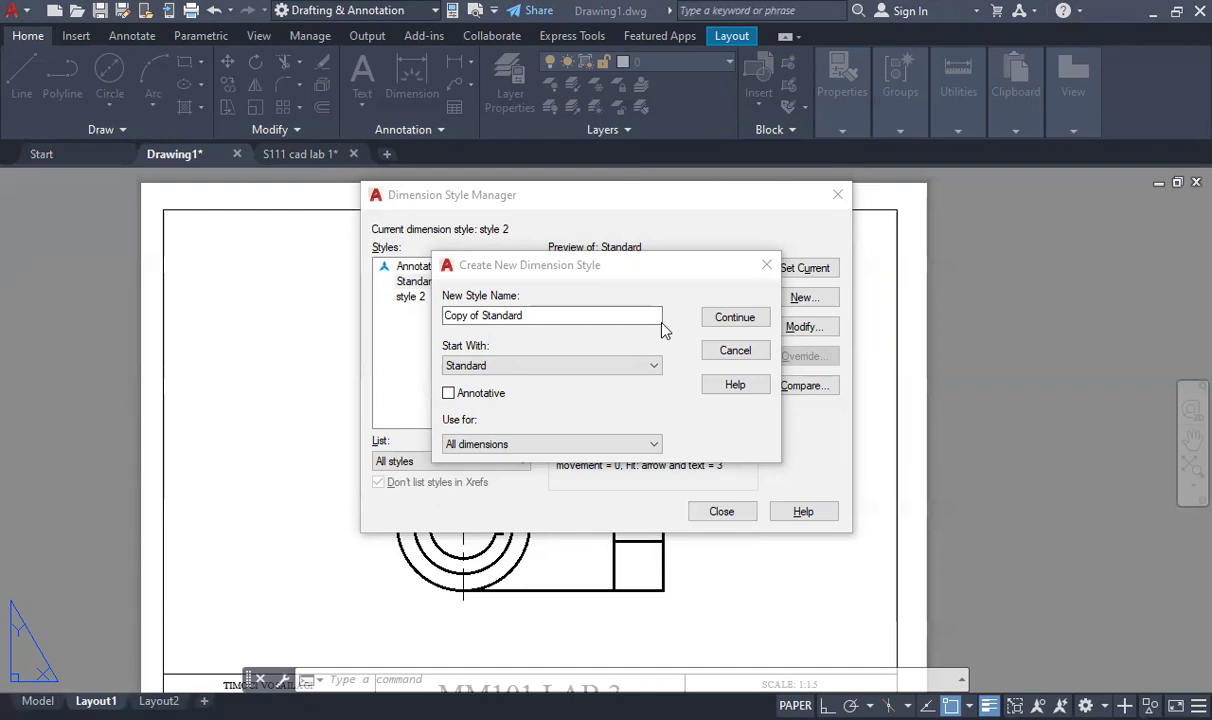
pyautogui.click(526, 315)
pyautogui.moveTo(526, 315); pyautogui.dragTo(444, 315)
pyautogui.write('diam')
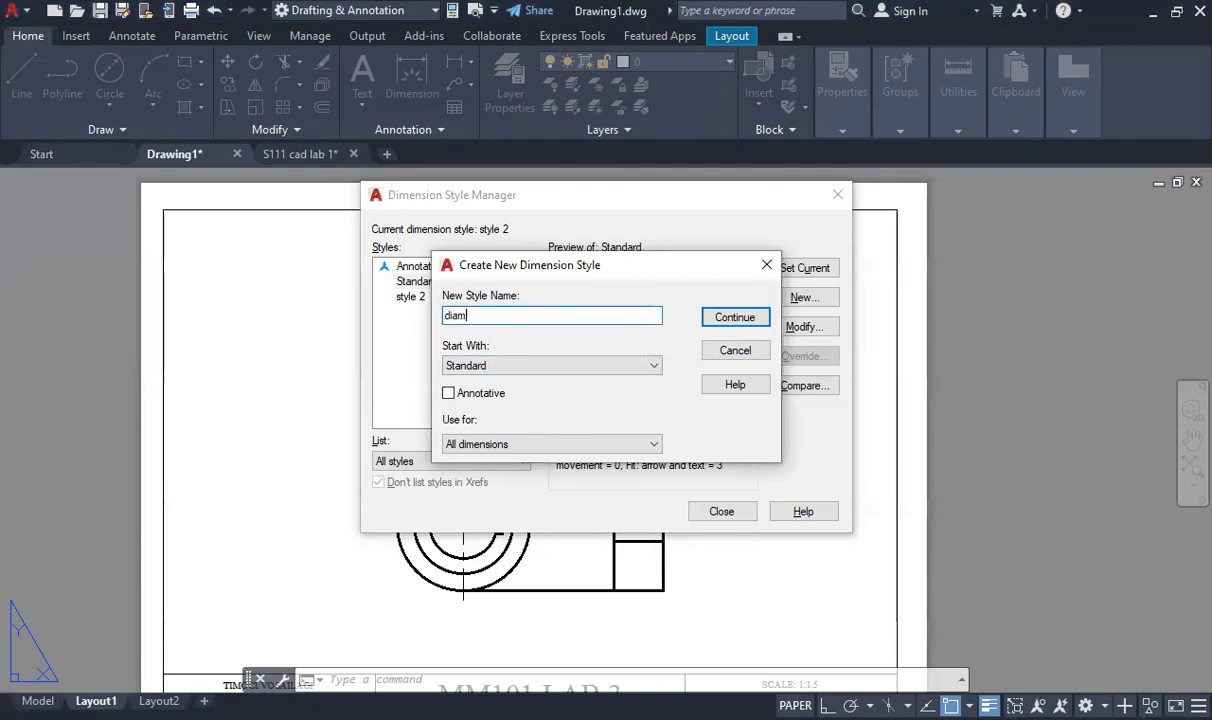
pyautogui.write('eter')
pyautogui.click(736, 318)
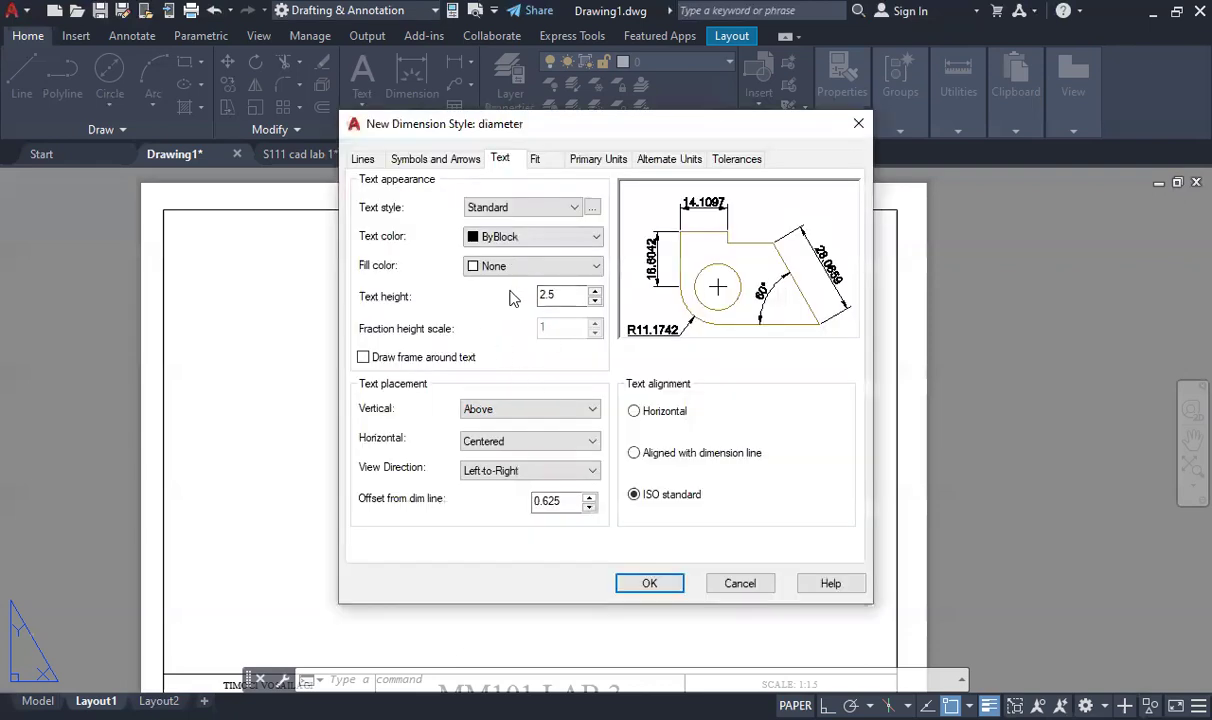
# Suppress both extension lines, Ext line 1 and Ext line 2, in the diameter style
pyautogui.click(362, 162)
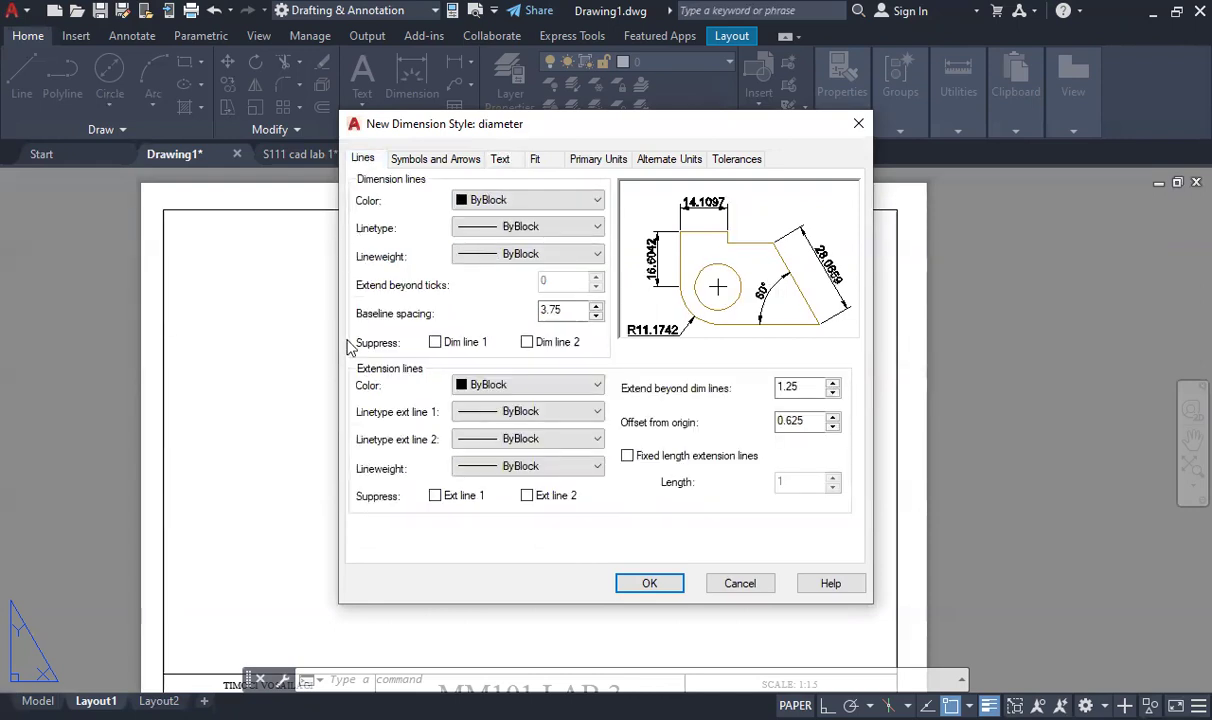
pyautogui.click(435, 496)
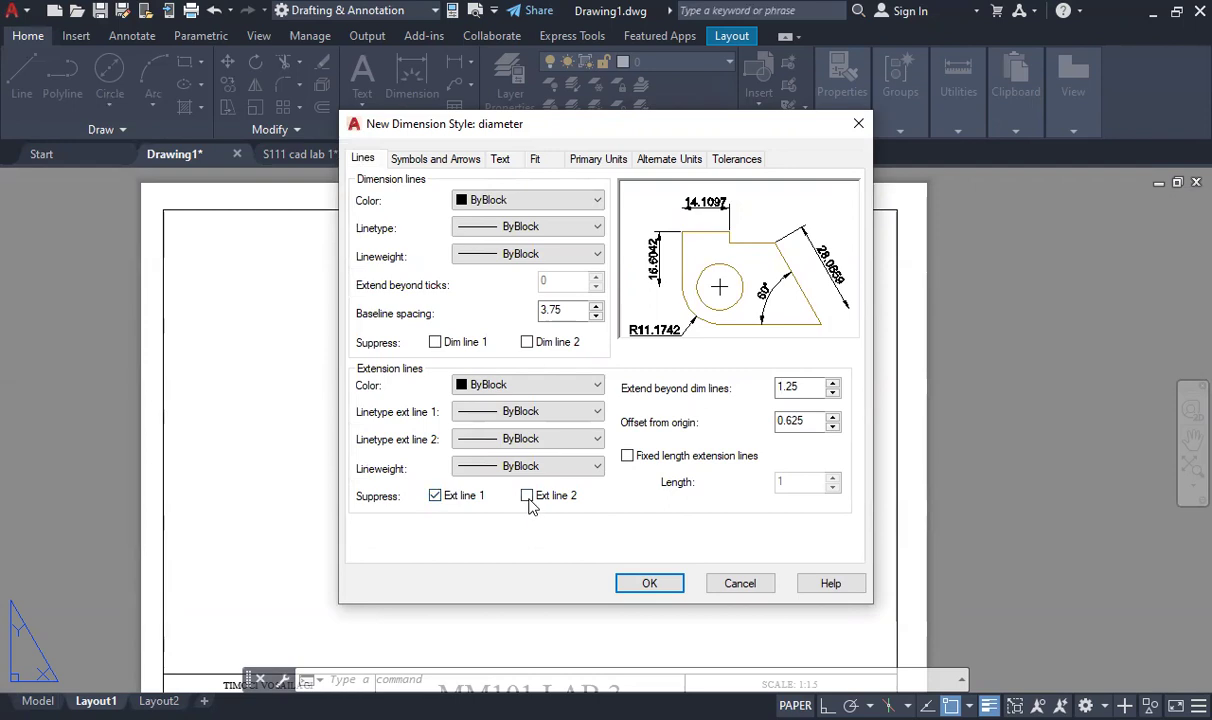
pyautogui.click(527, 496)
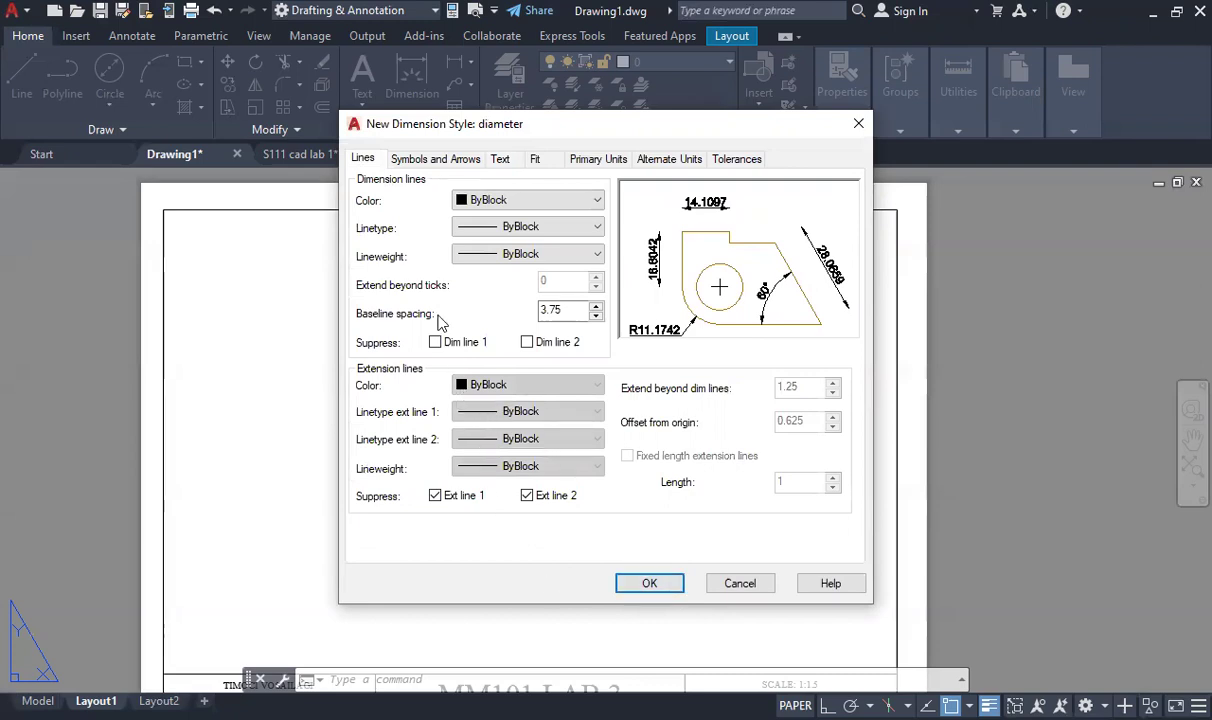
# Set the diameter style's text alignment to Horizontal and placement over dimension line with leader, draw the dim line between ext lines, and save the style
pyautogui.click(502, 160)
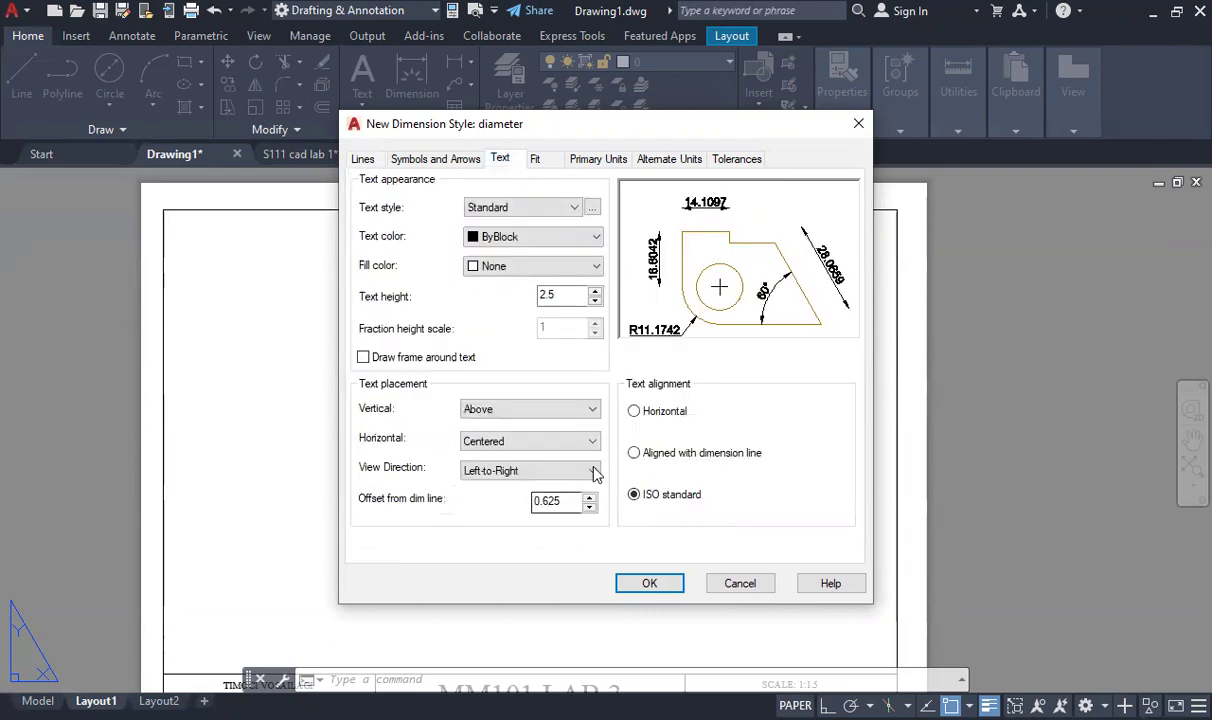
pyautogui.click(635, 411)
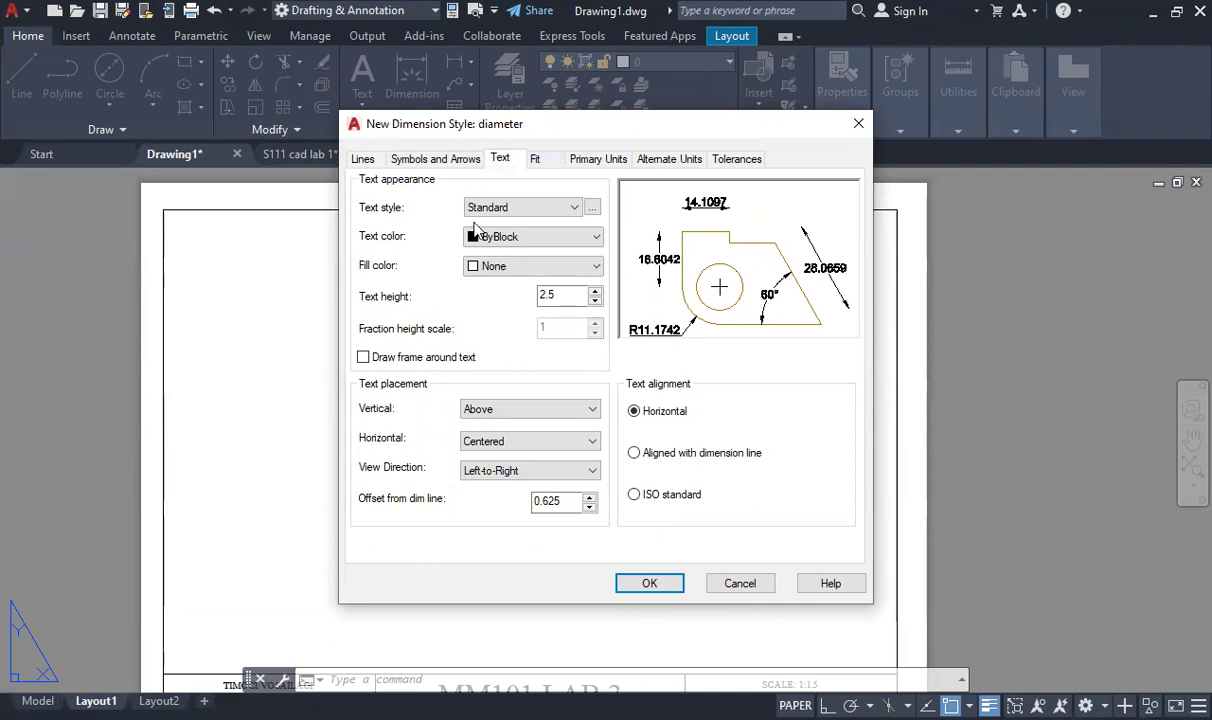
pyautogui.click(538, 158)
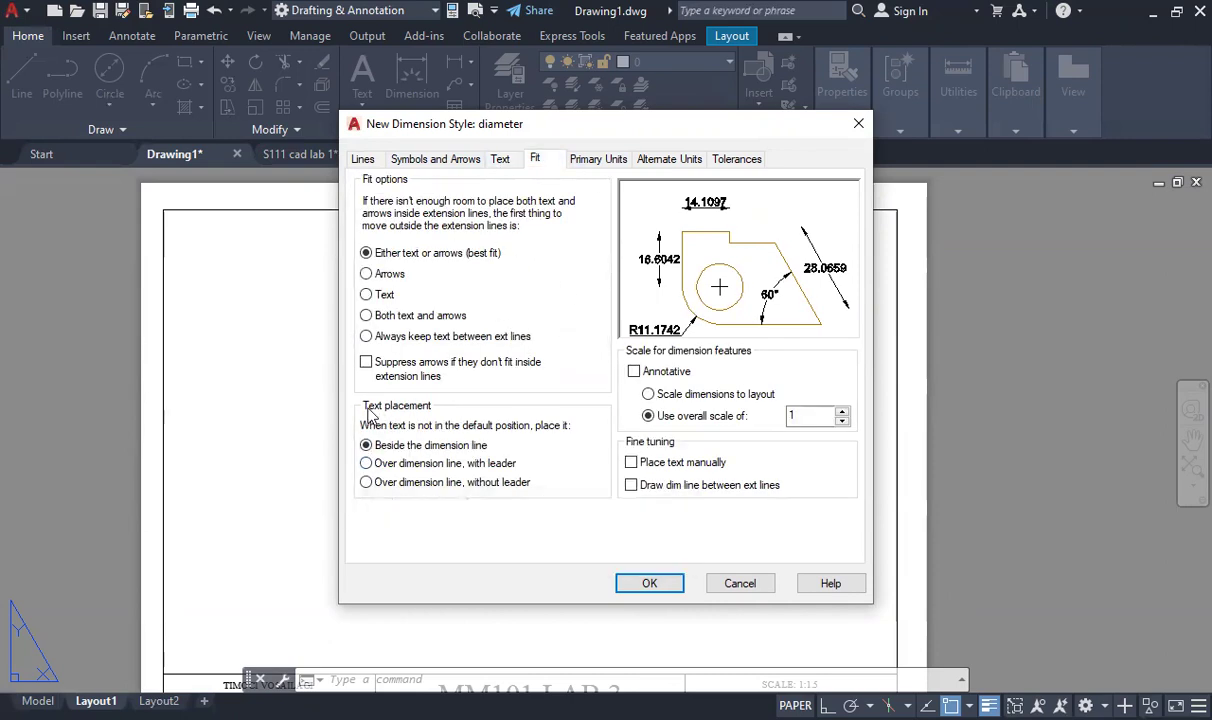
pyautogui.click(366, 464)
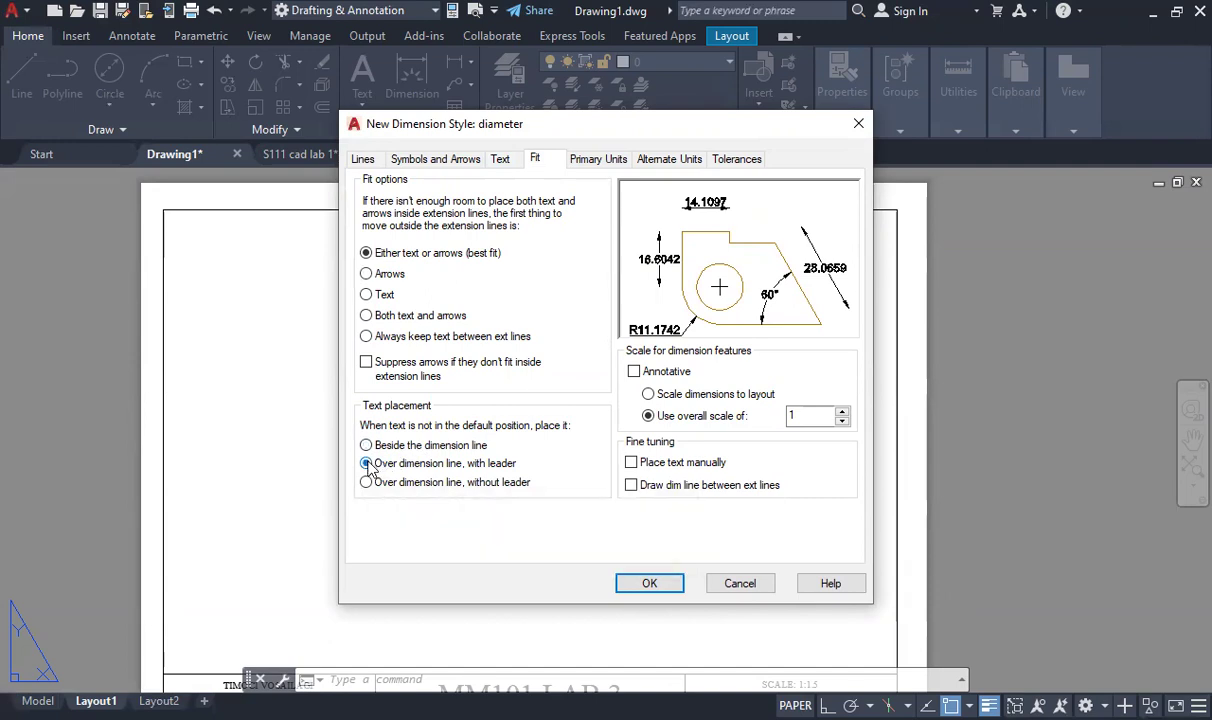
pyautogui.click(631, 485)
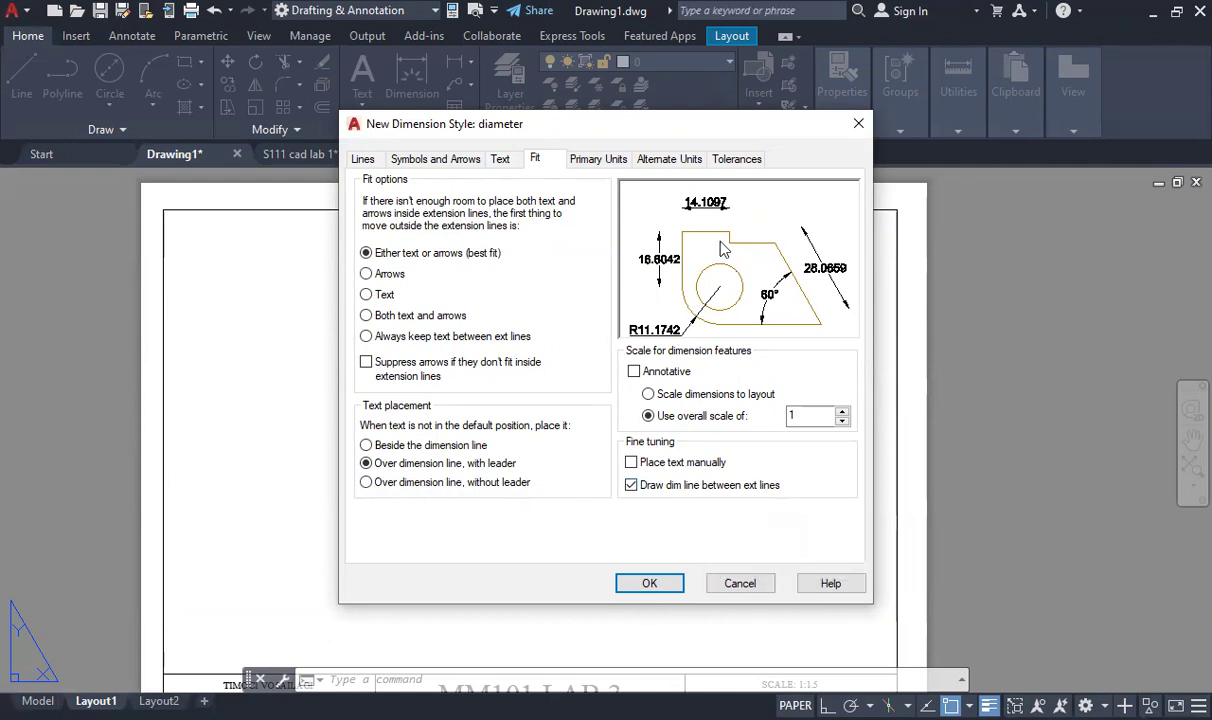
pyautogui.click(667, 585)
# Make Standard the current dimension style and close the Dimension Style Manager
pyautogui.click(405, 295)
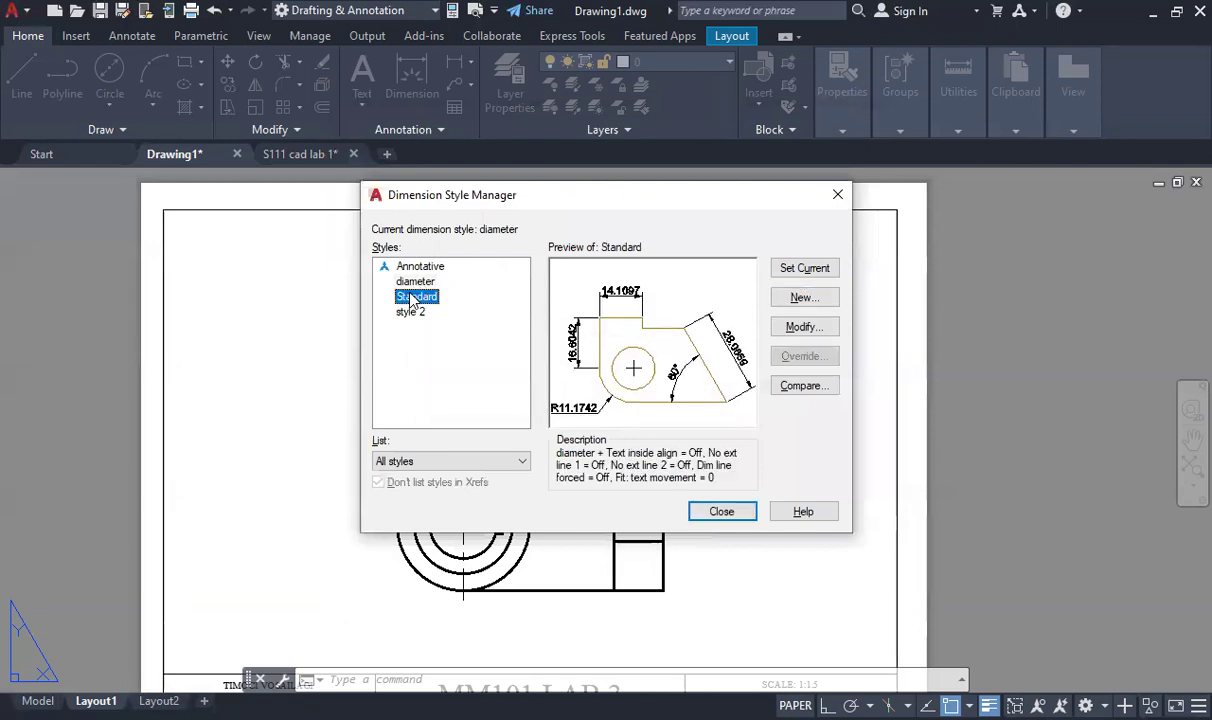
pyautogui.click(804, 269)
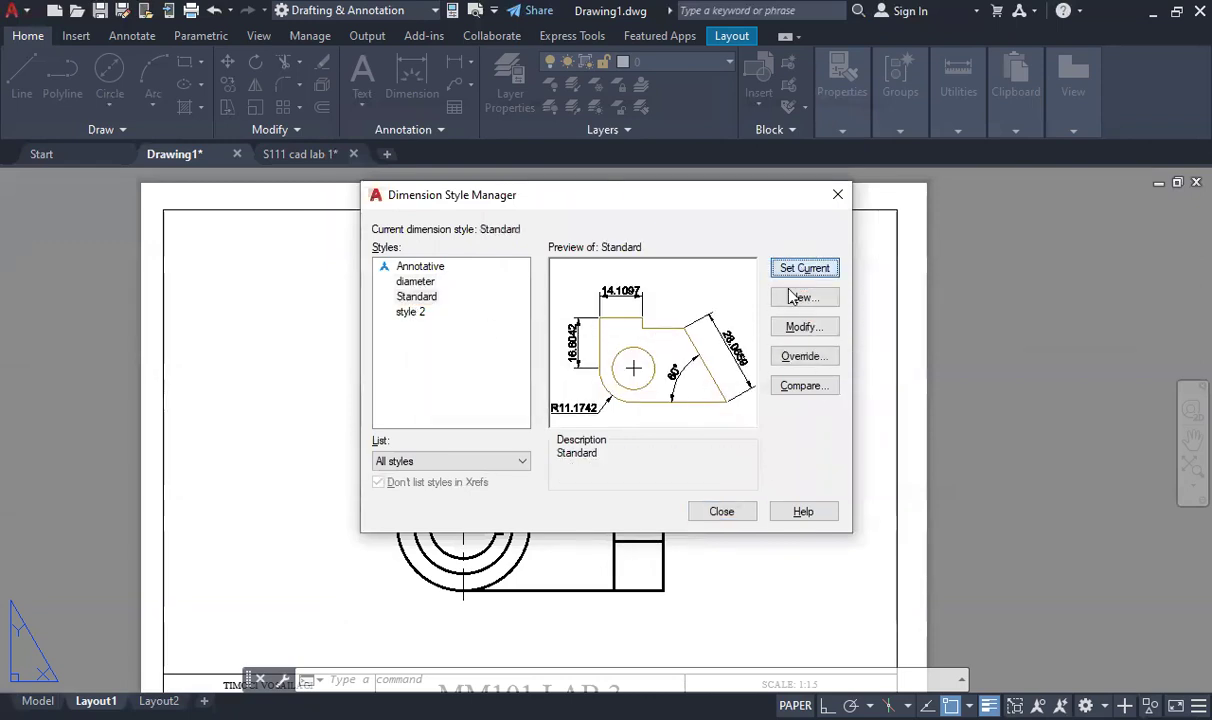
pyautogui.click(720, 512)
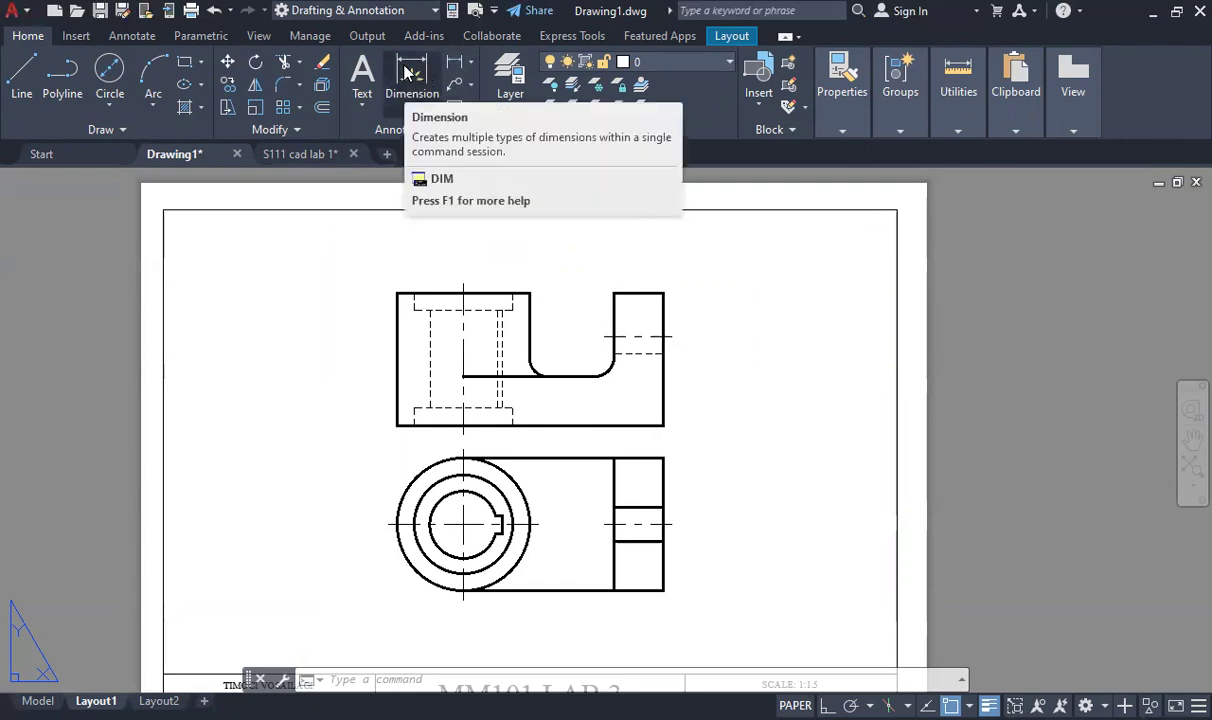
pyautogui.click(470, 62)
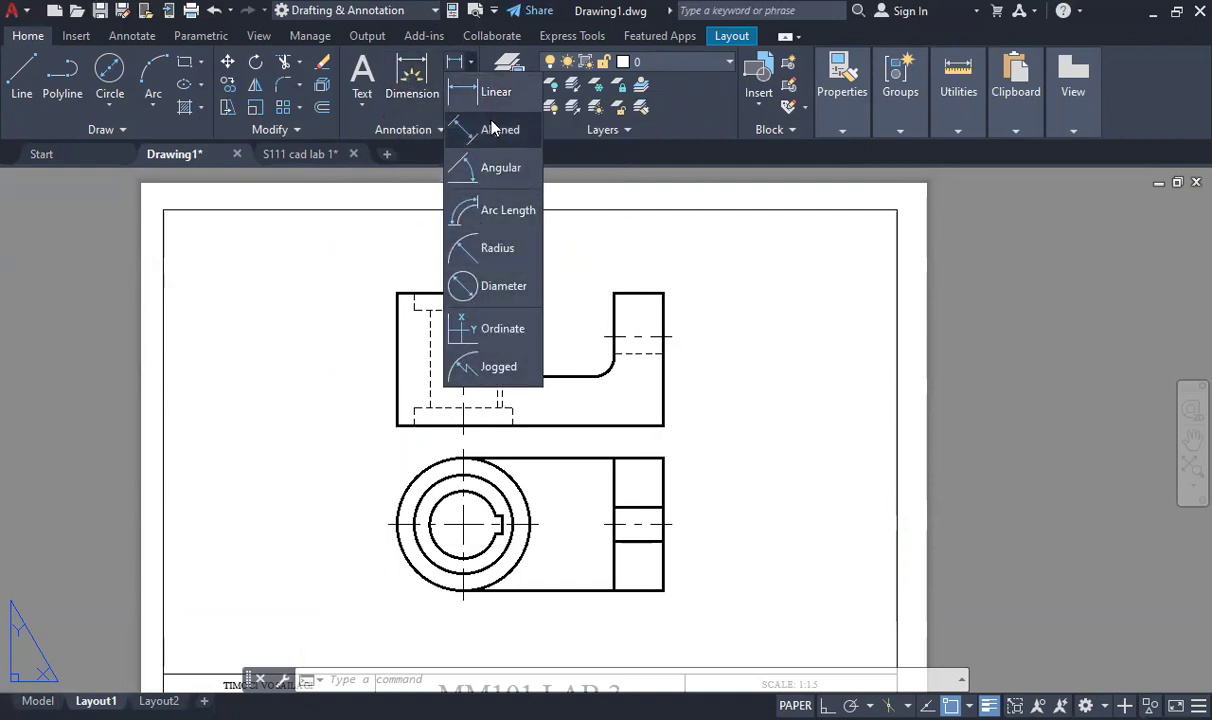
pyautogui.click(410, 80)
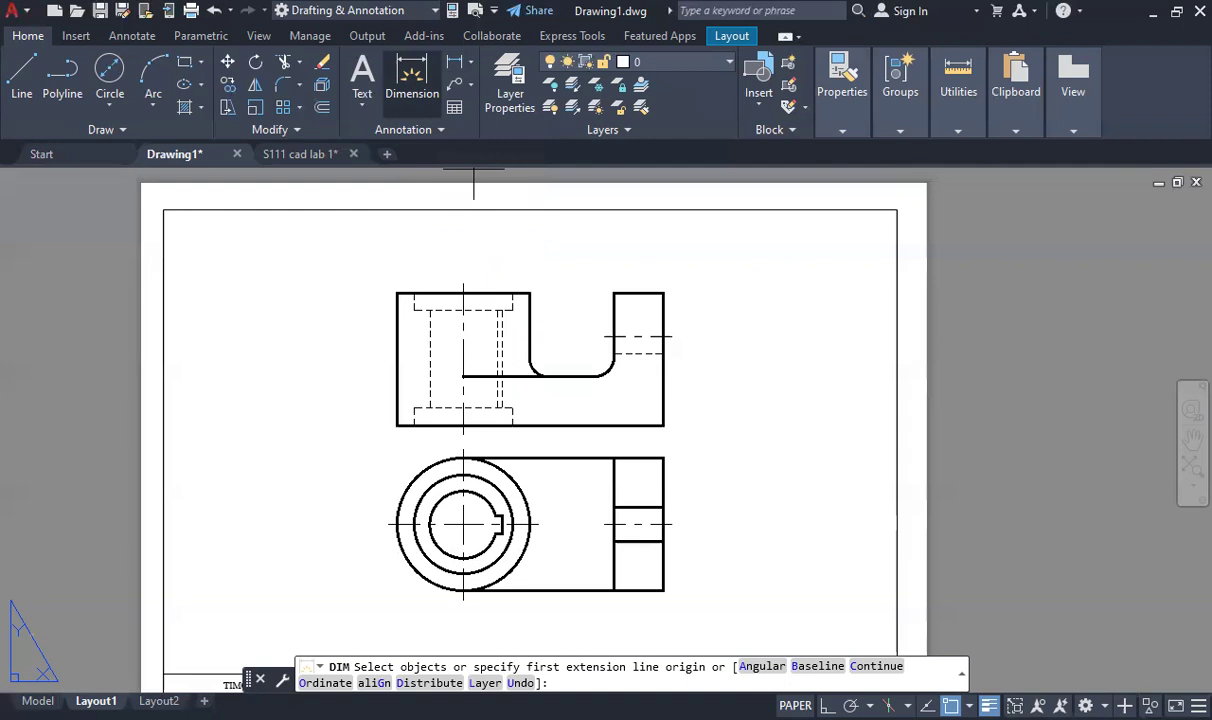
pyautogui.hotkey('ctrl', 'z')
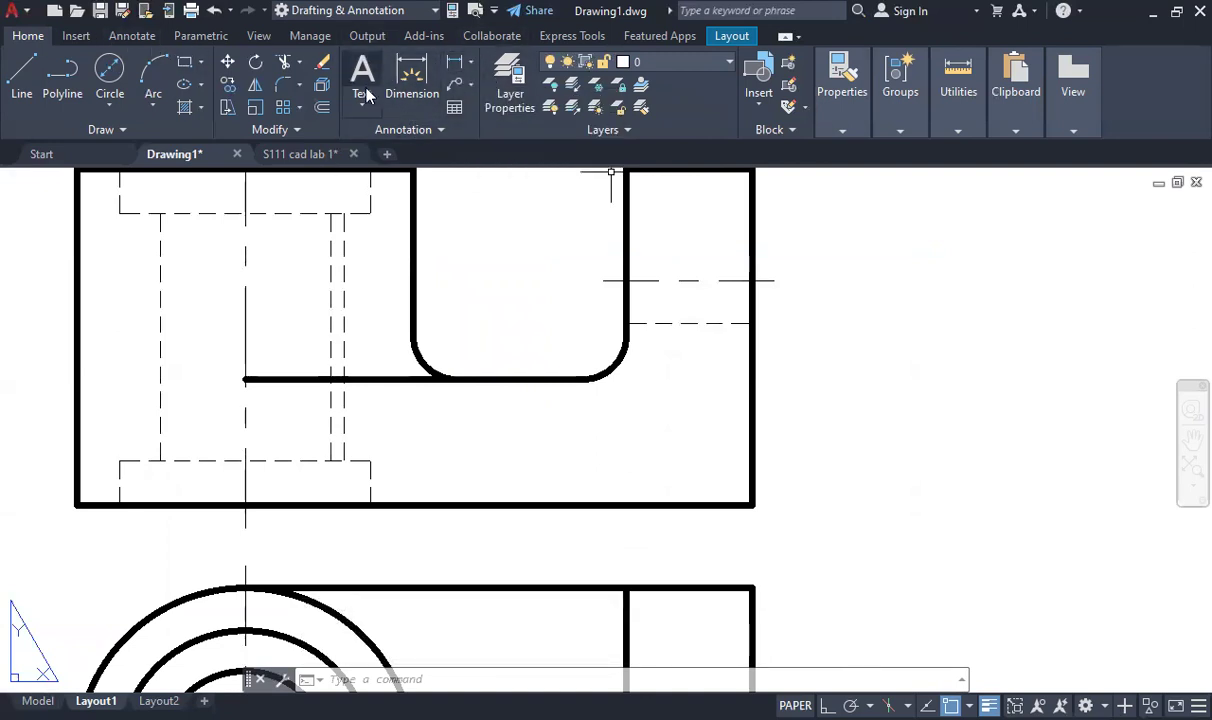
# Using the Standard style, add linear dimensions to the upper view from bore centreline to right edge and from base to small-hole centreline
pyautogui.click(128, 36)
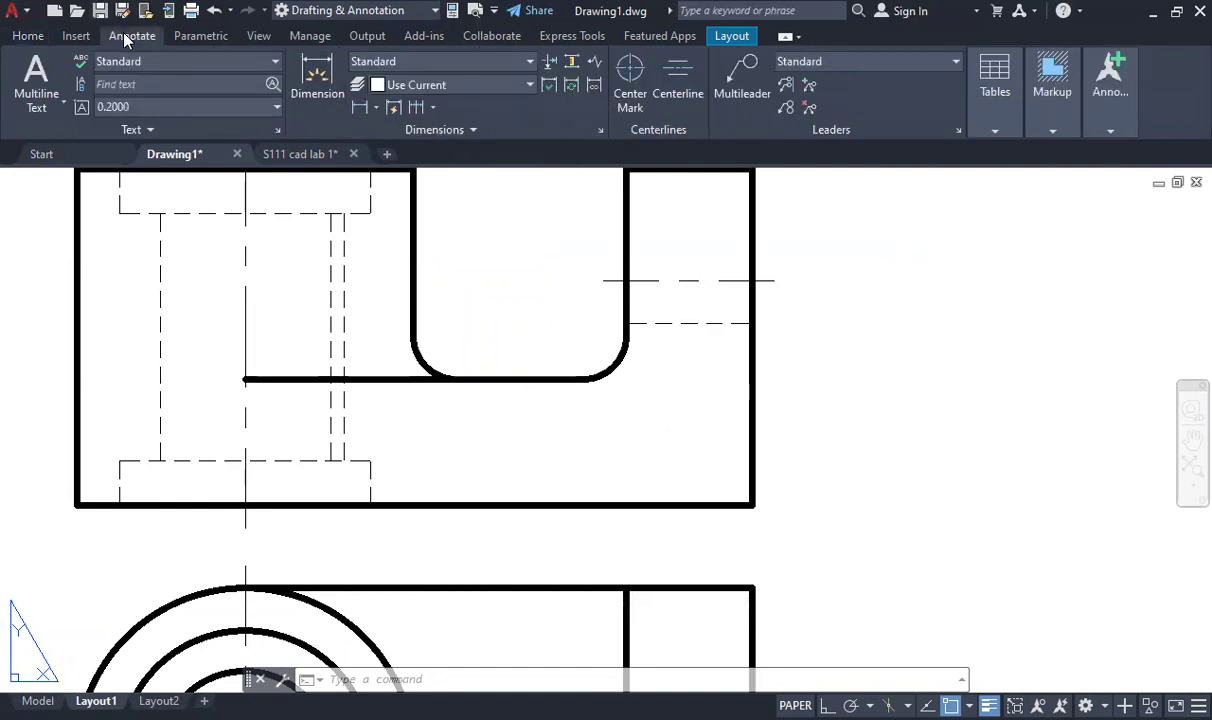
pyautogui.click(376, 107)
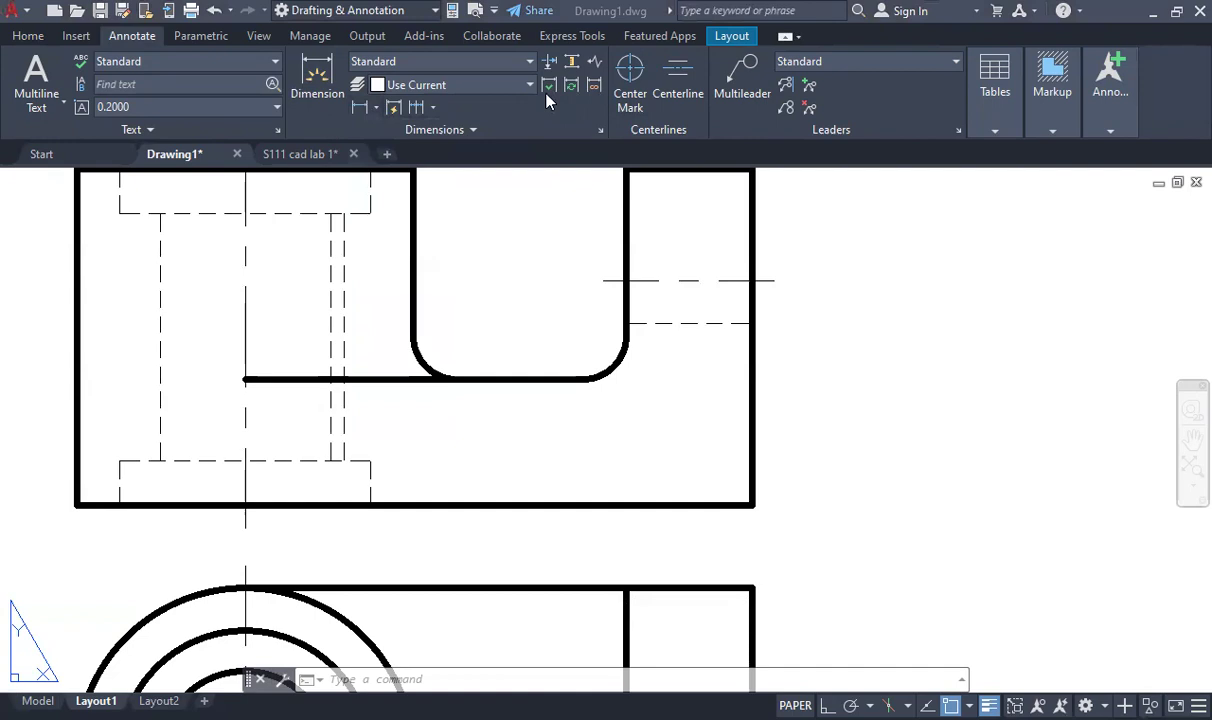
pyautogui.click(376, 108)
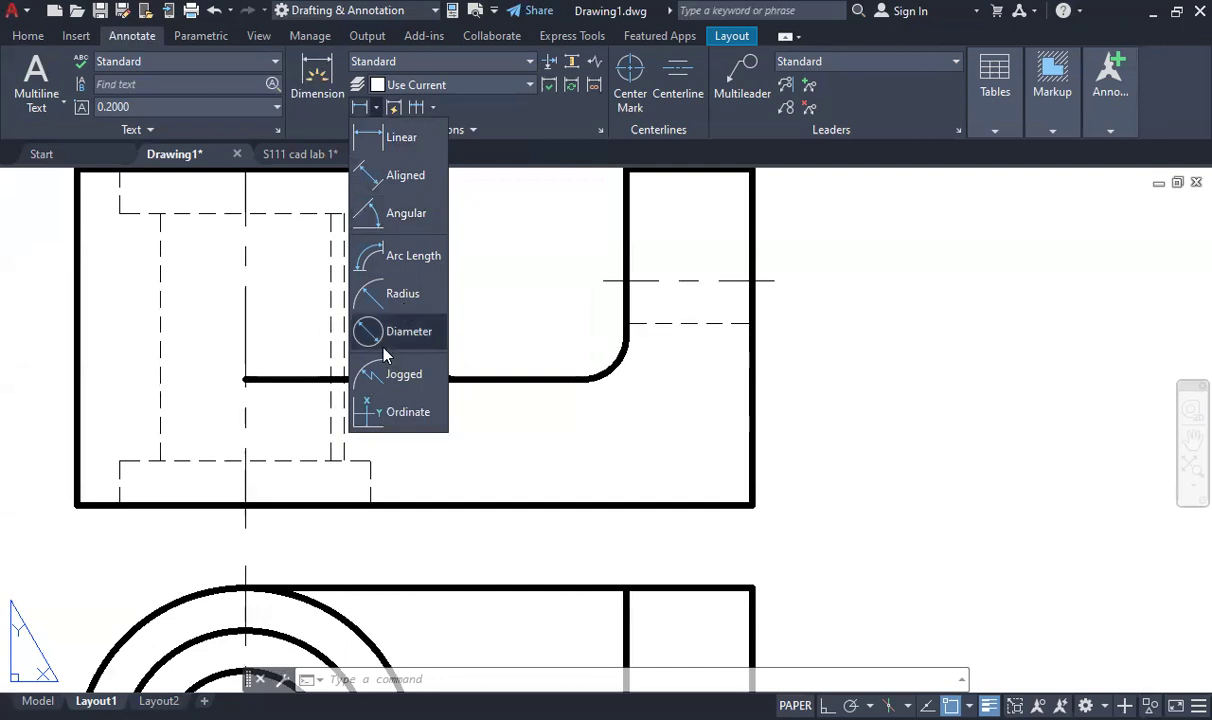
pyautogui.click(378, 140)
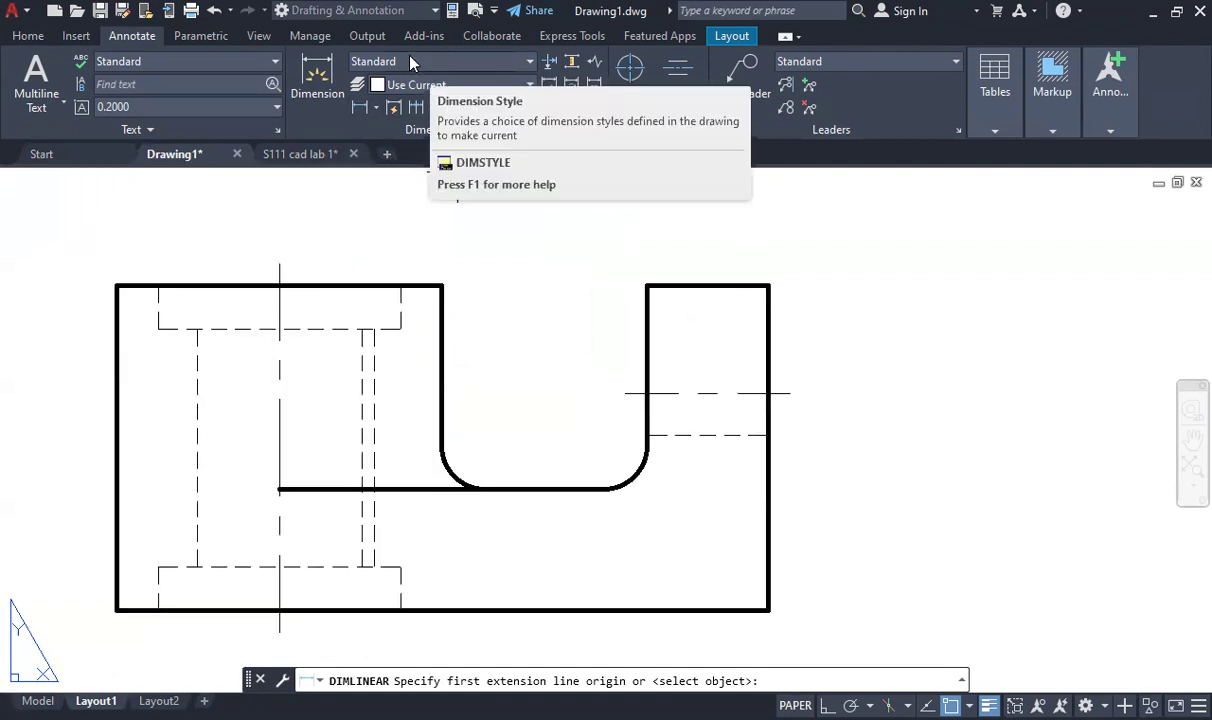
pyautogui.click(434, 62)
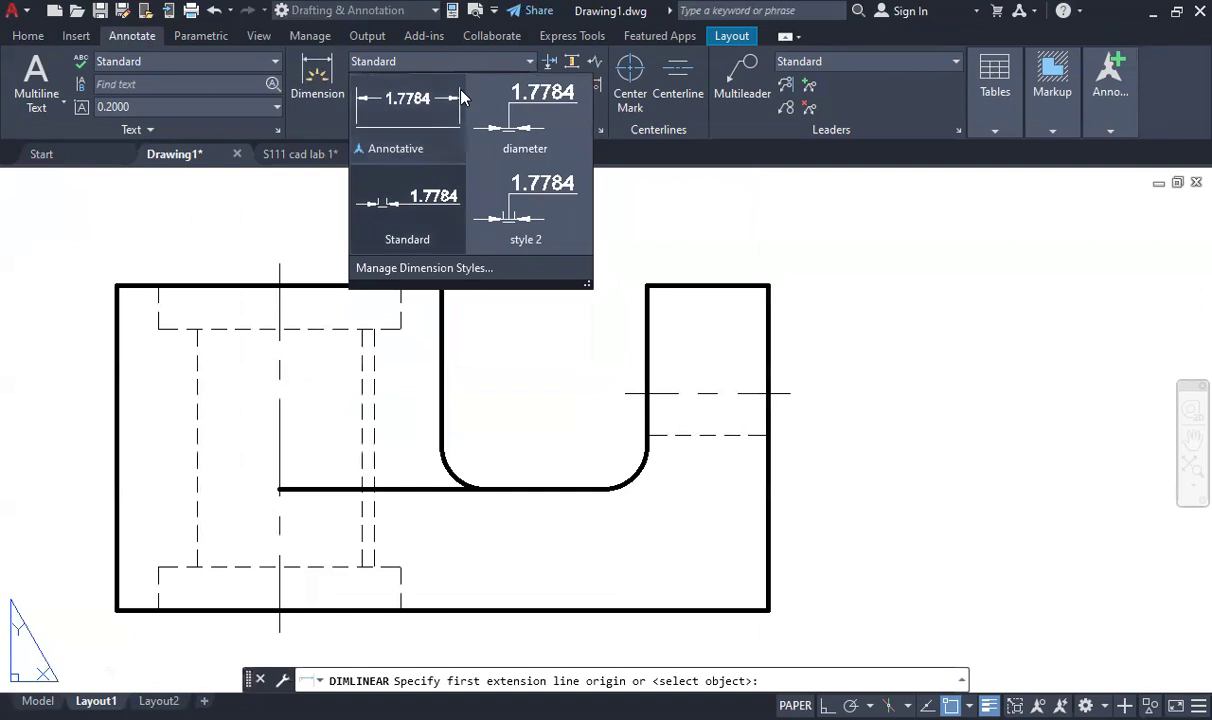
pyautogui.click(434, 215)
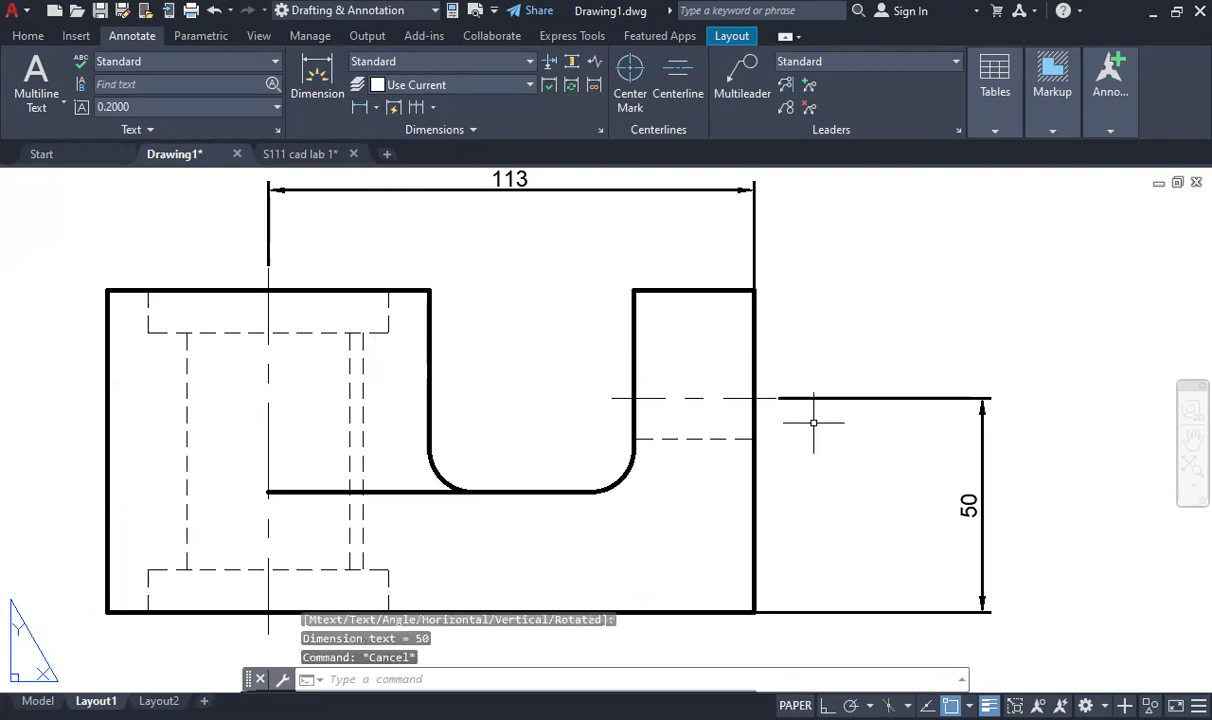
# Activate model space inside the layout viewport and return to paper space
pyautogui.scroll(3, 825, 419)
pyautogui.scroll(-4, 839, 406)
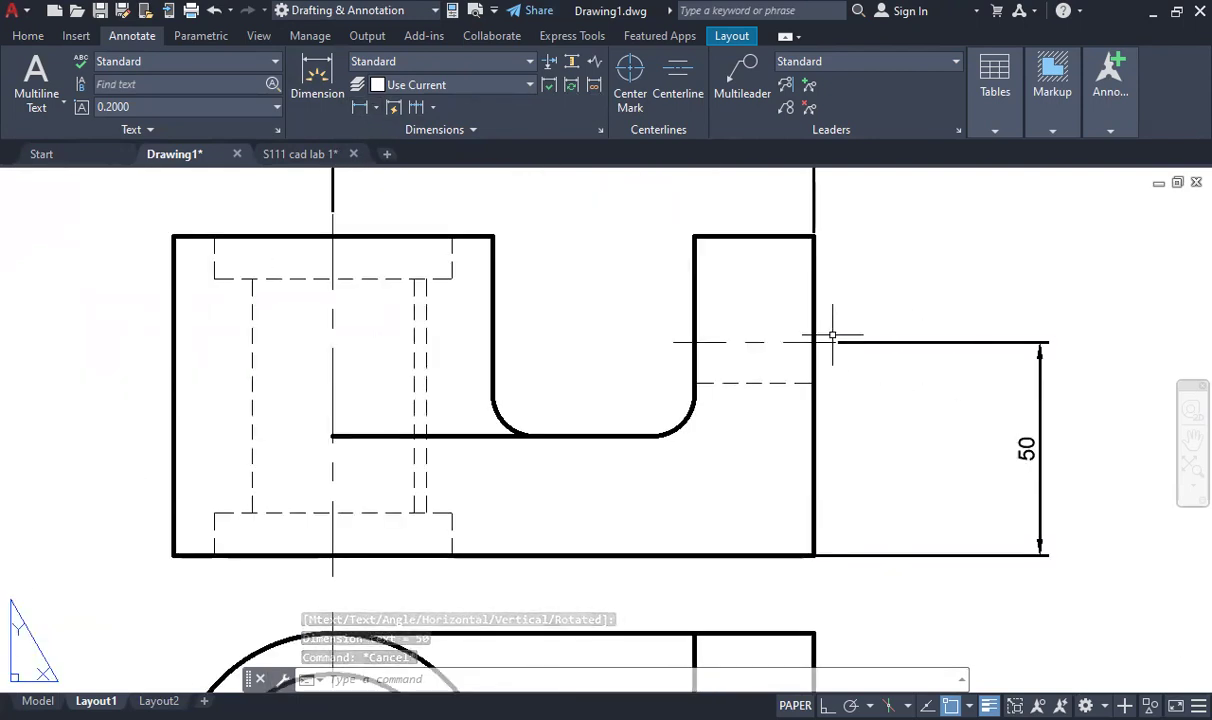
pyautogui.scroll(6, 842, 340)
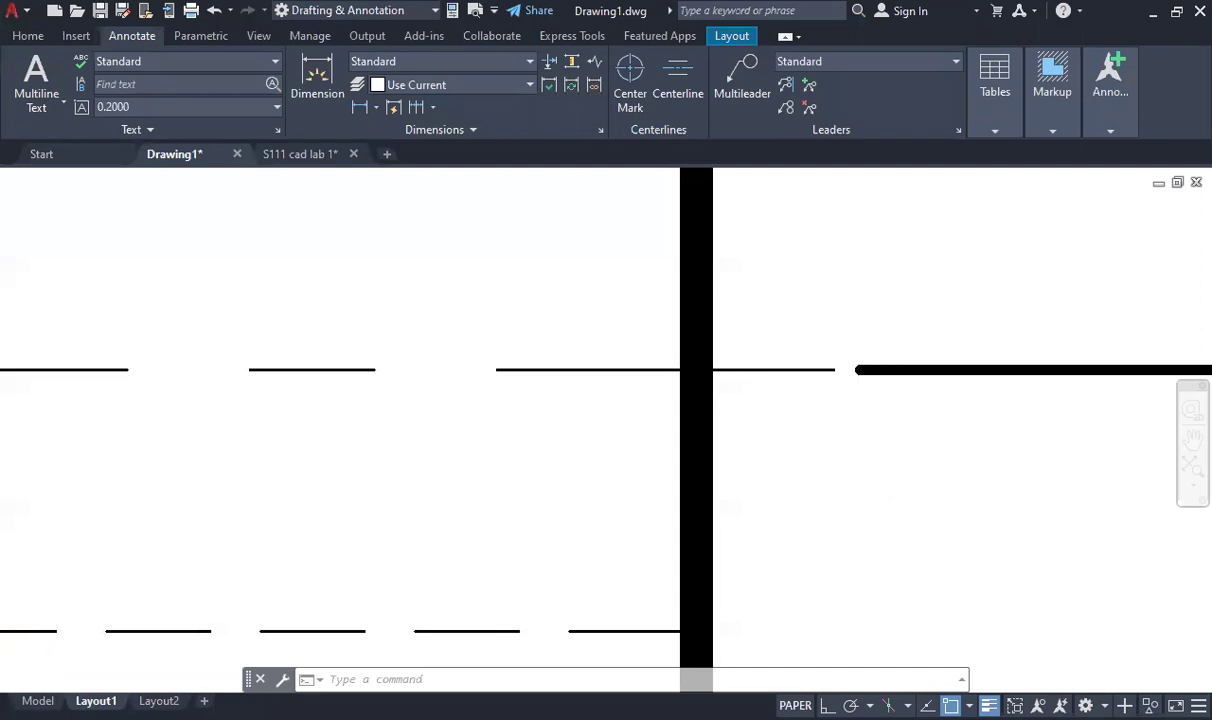
pyautogui.scroll(-10, 882, 369)
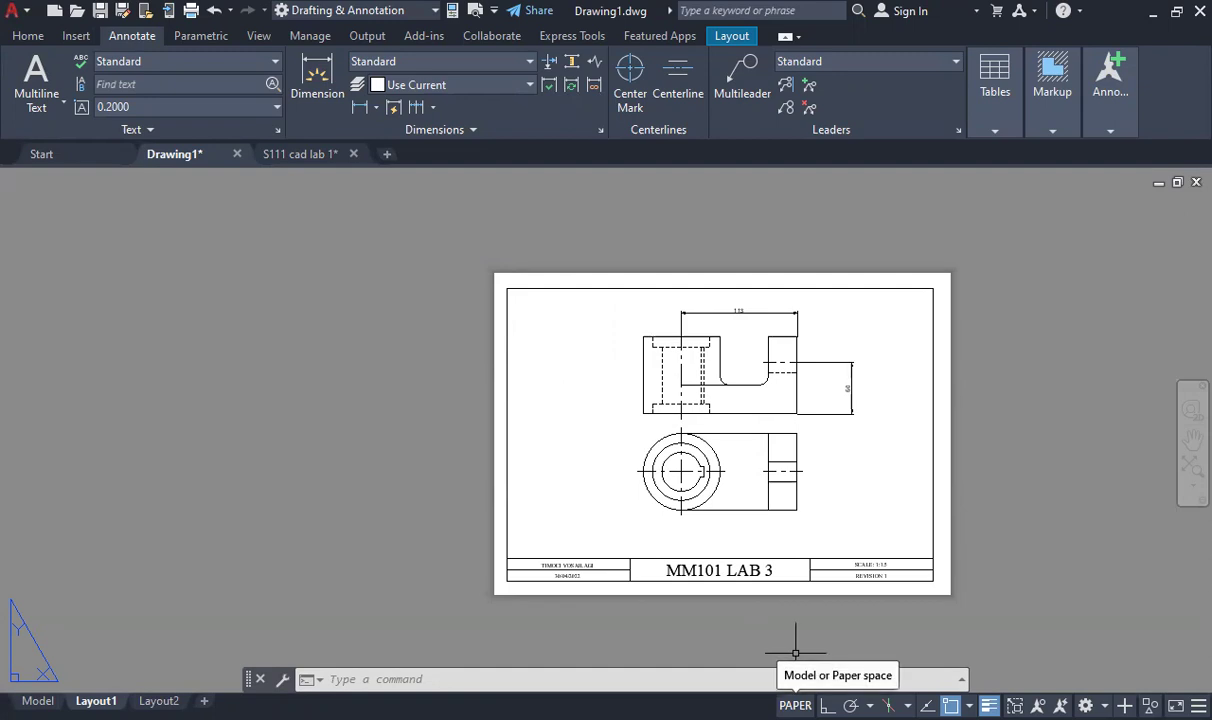
pyautogui.click(594, 358)
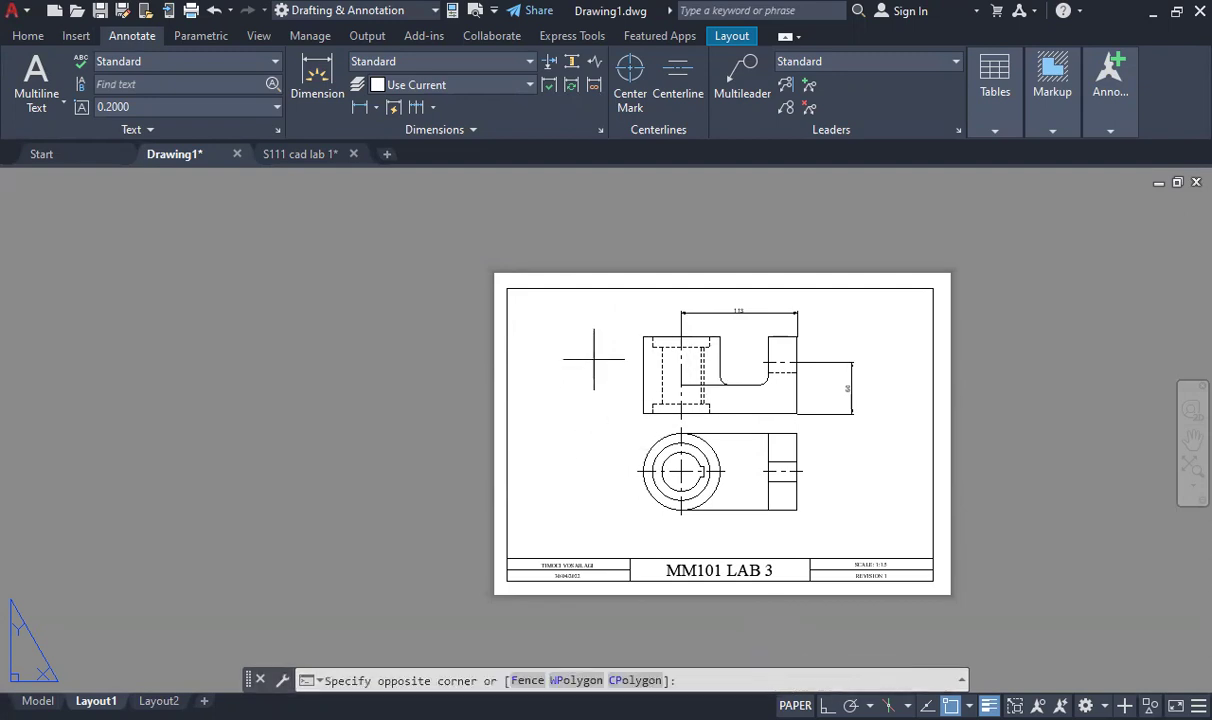
pyautogui.doubleClick(594, 358)
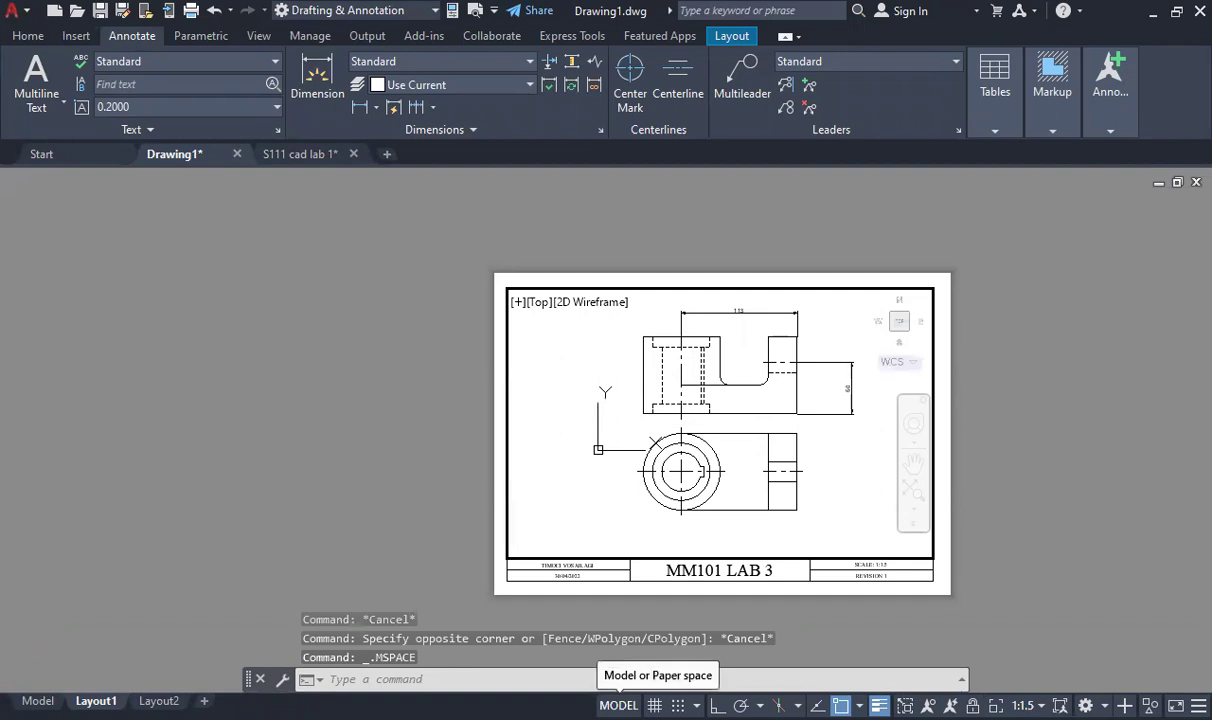
pyautogui.click(618, 705)
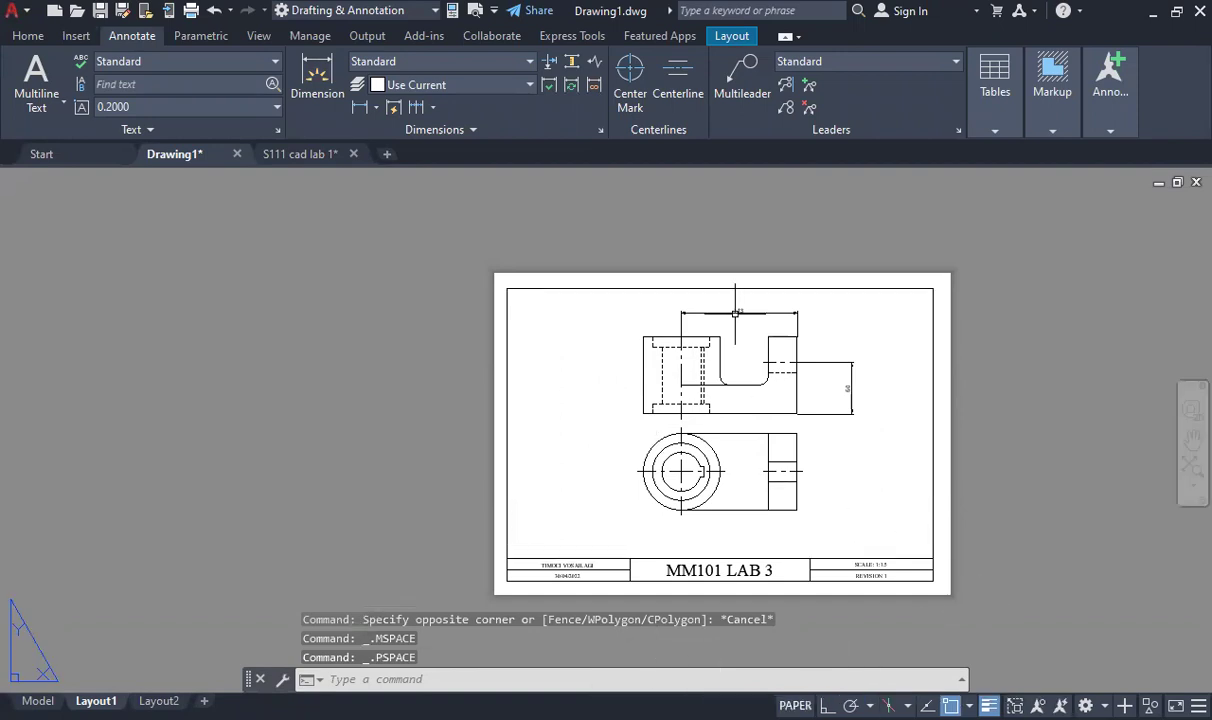
# Delete the upper view's vertical dimension and redraw it as a linear dimension between the lower right corner and the small hole's centreline
pyautogui.scroll(6, 843, 389)
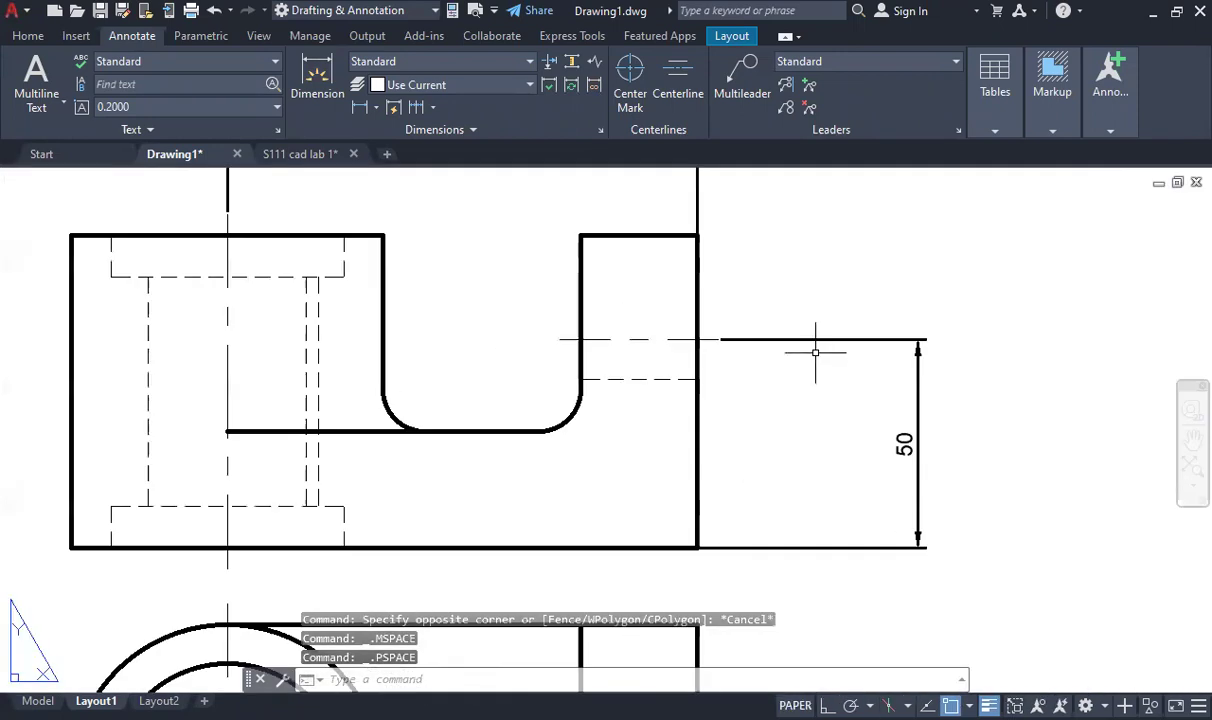
pyautogui.click(905, 443)
pyautogui.press('Delete')
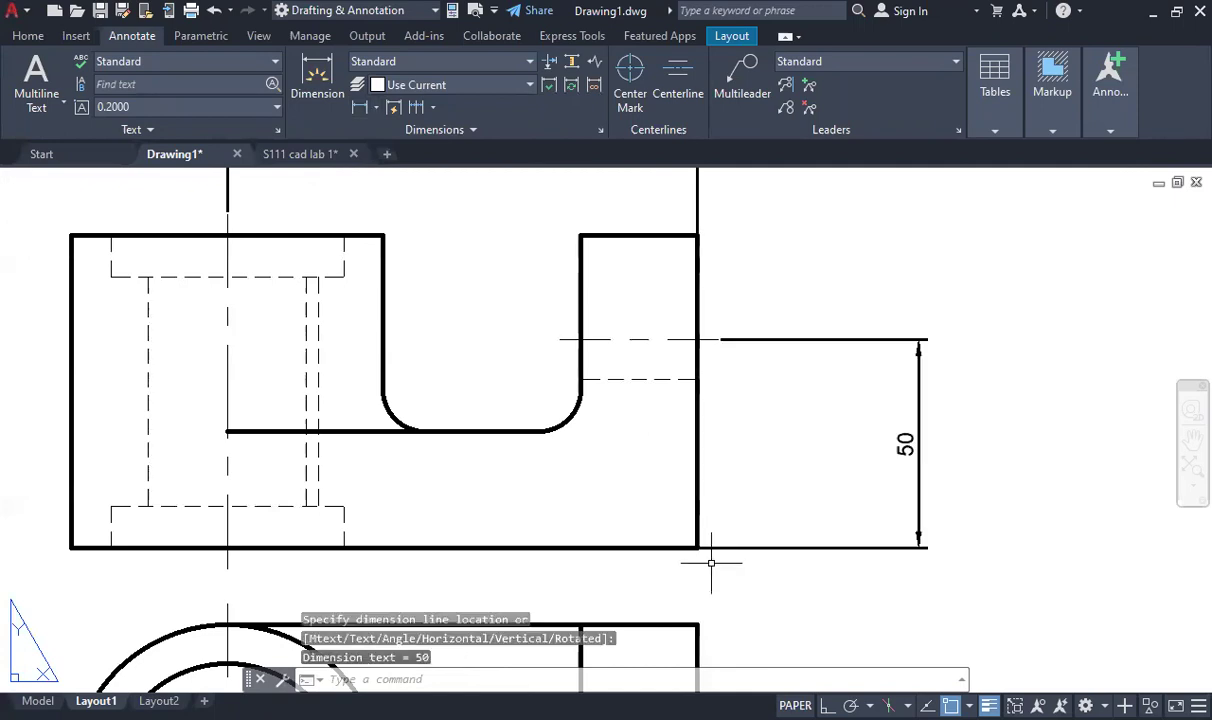
pyautogui.scroll(10, 709, 560)
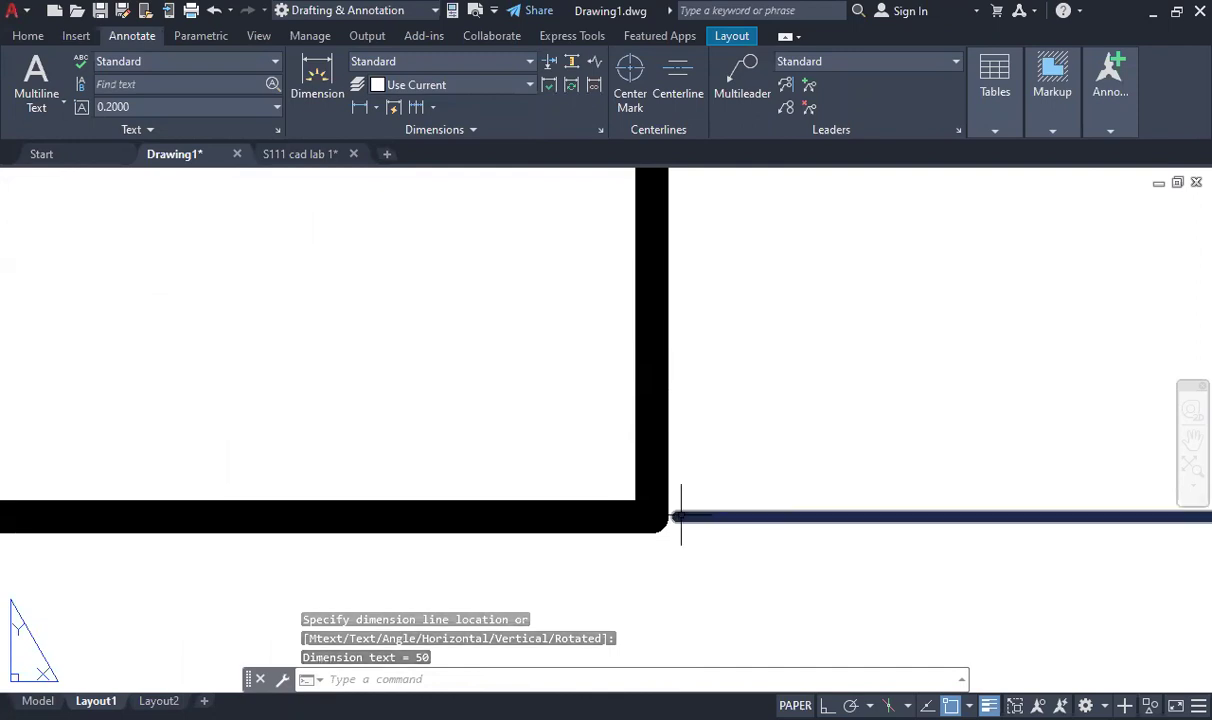
pyautogui.scroll(-6, 730, 500)
pyautogui.scroll(3, 771, 446)
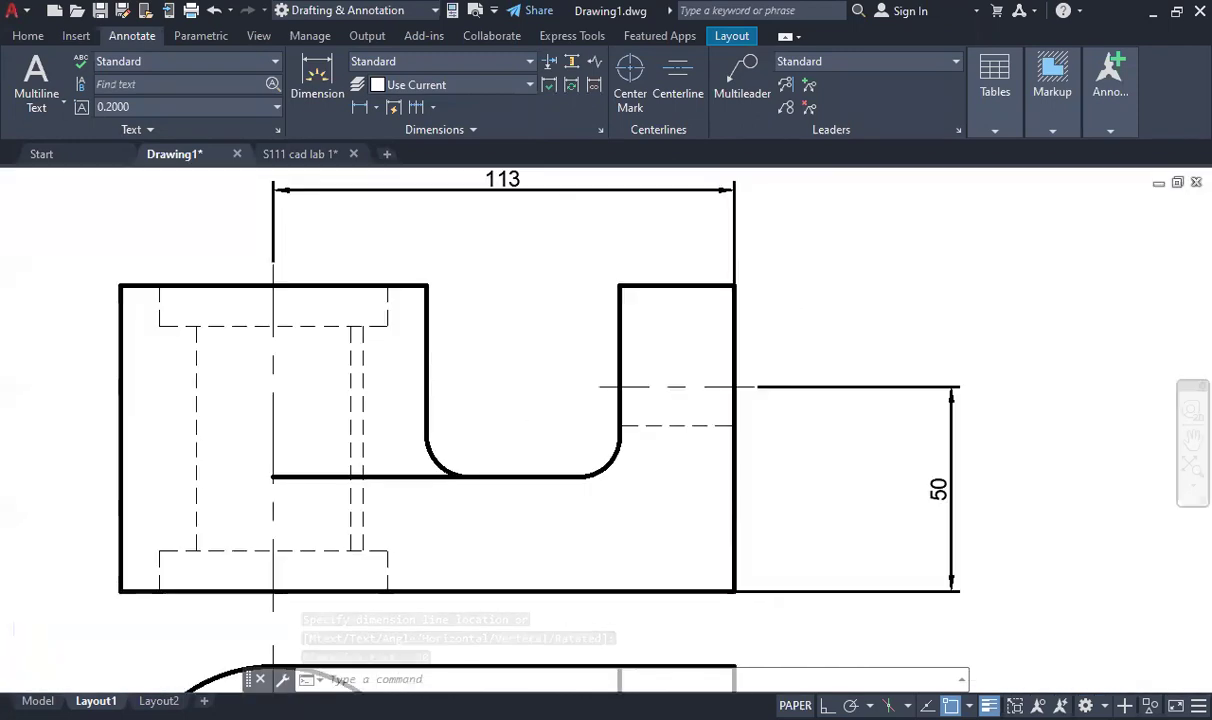
pyautogui.scroll(2, 795, 306)
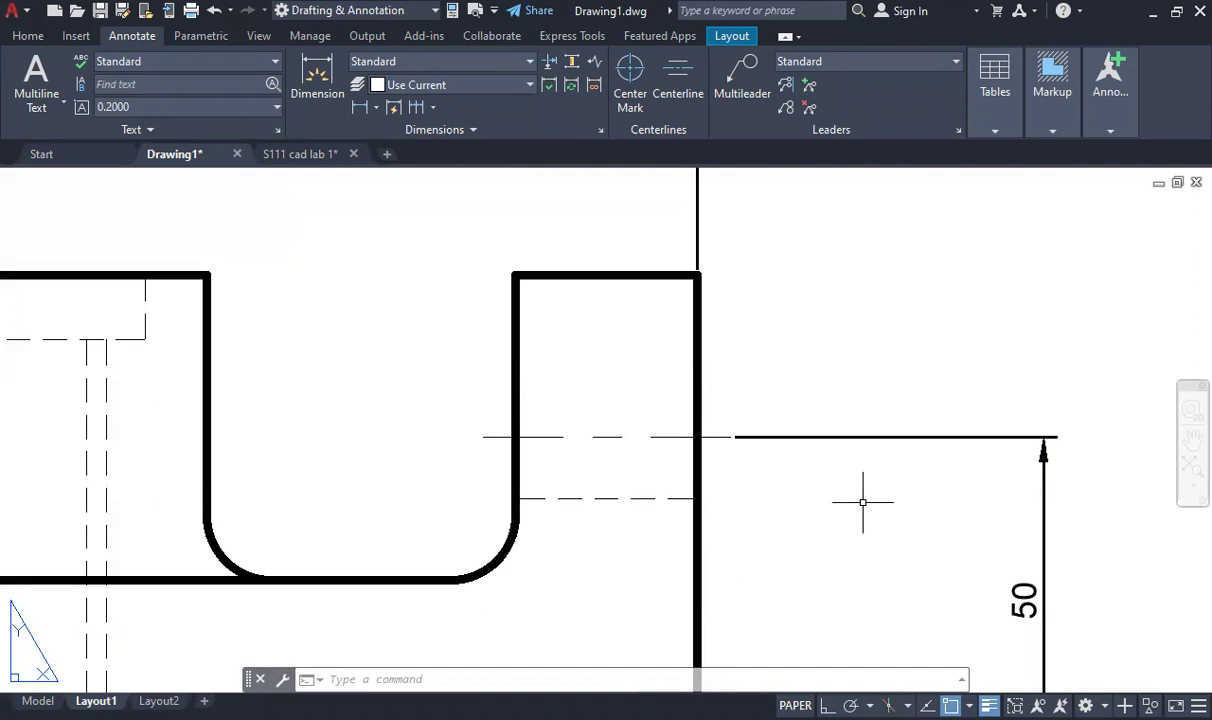
# Replace the upper view's vertical dimension with a linear dimension from the lower right corner to the right edge at the small hole's centreline
pyautogui.scroll(-4, 771, 411)
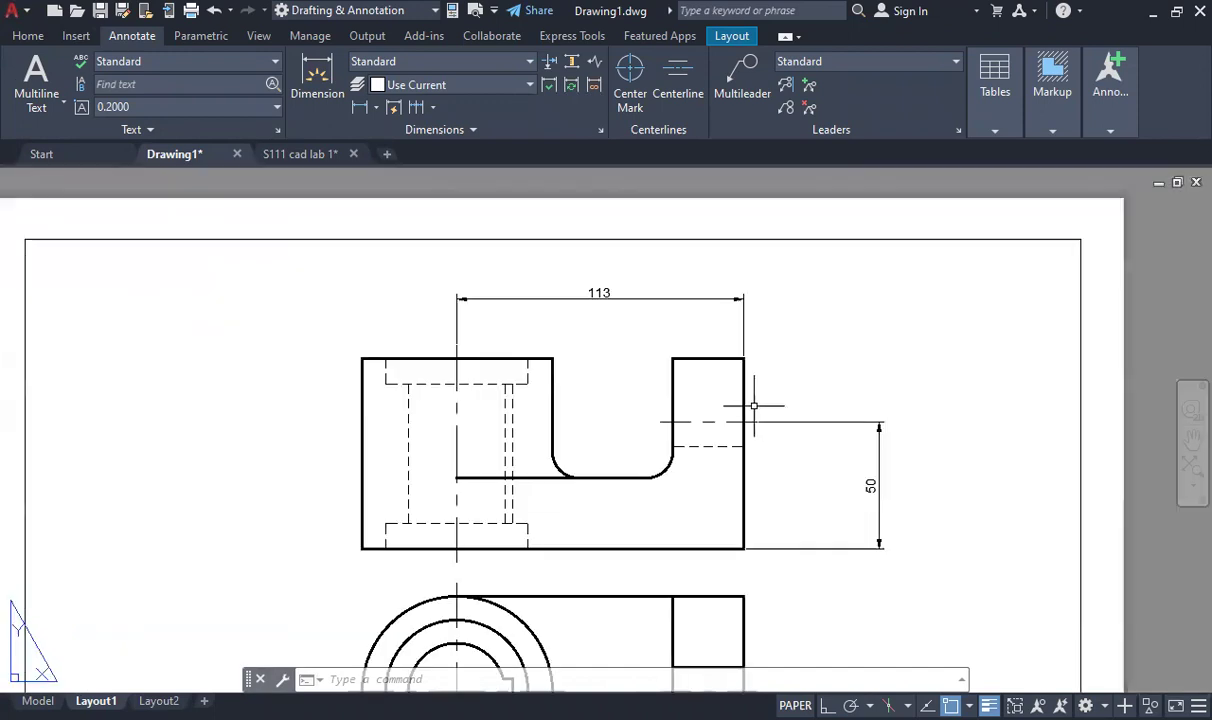
pyautogui.click(878, 476)
pyautogui.press('Delete')
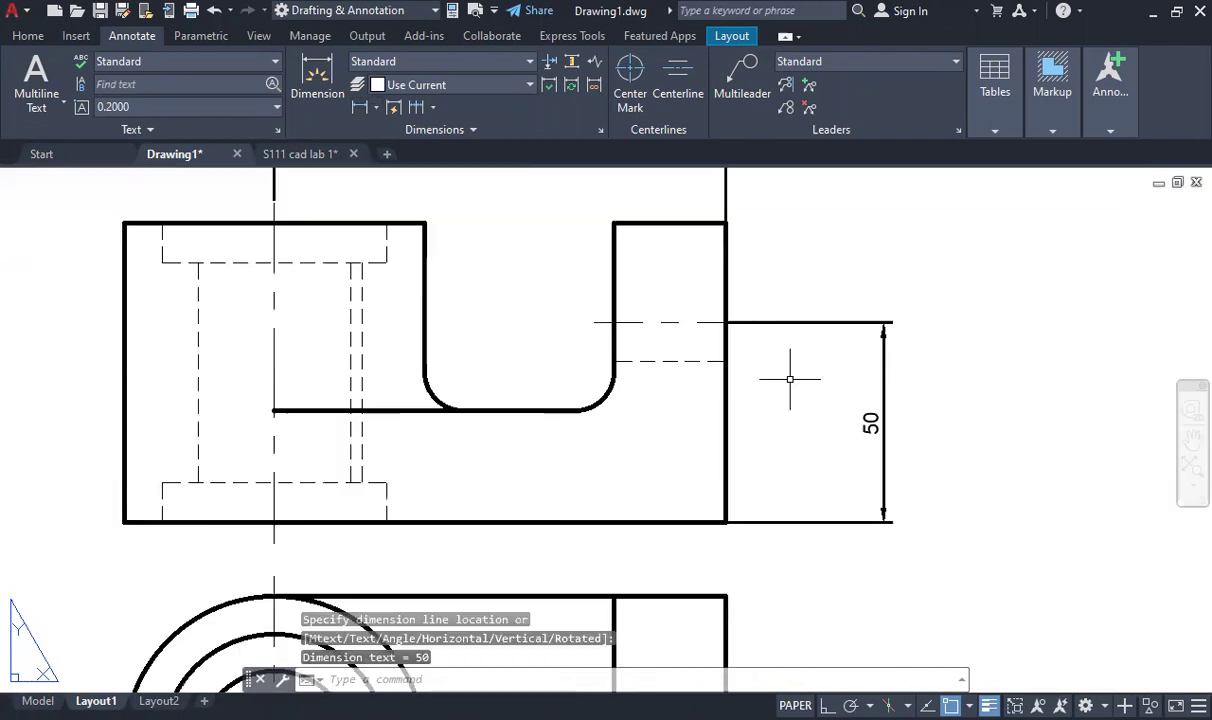
pyautogui.scroll(6, 784, 379)
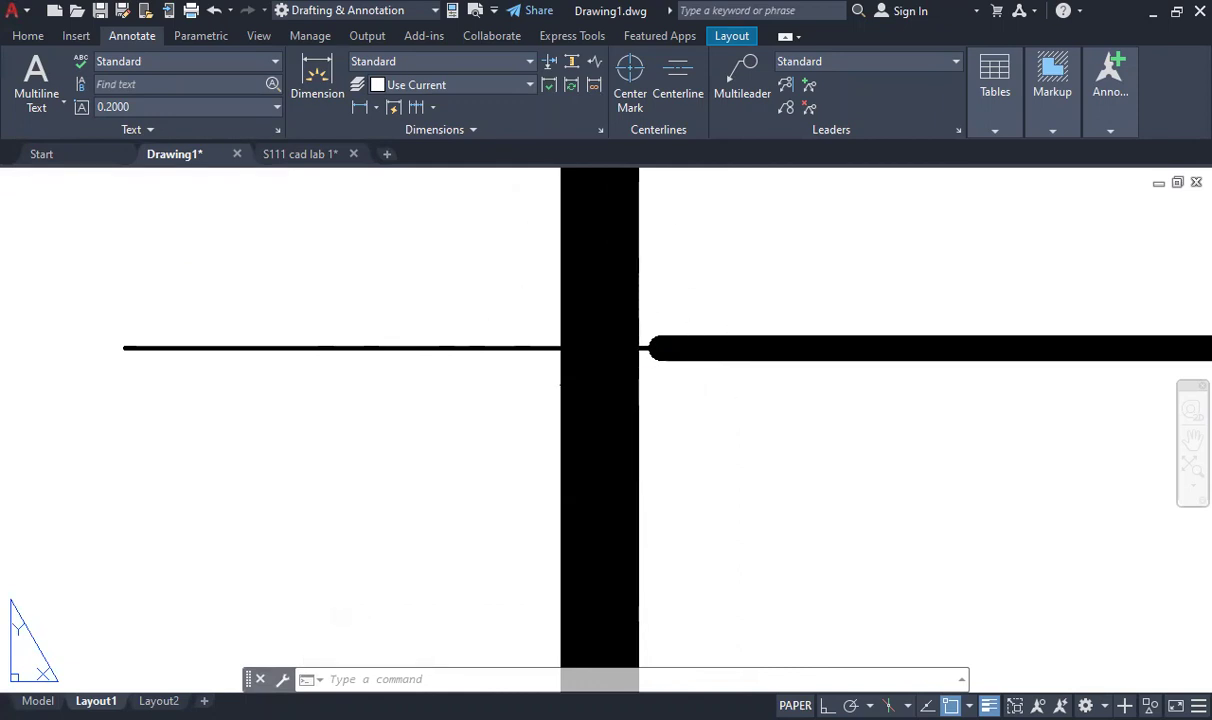
pyautogui.scroll(-5, 720, 411)
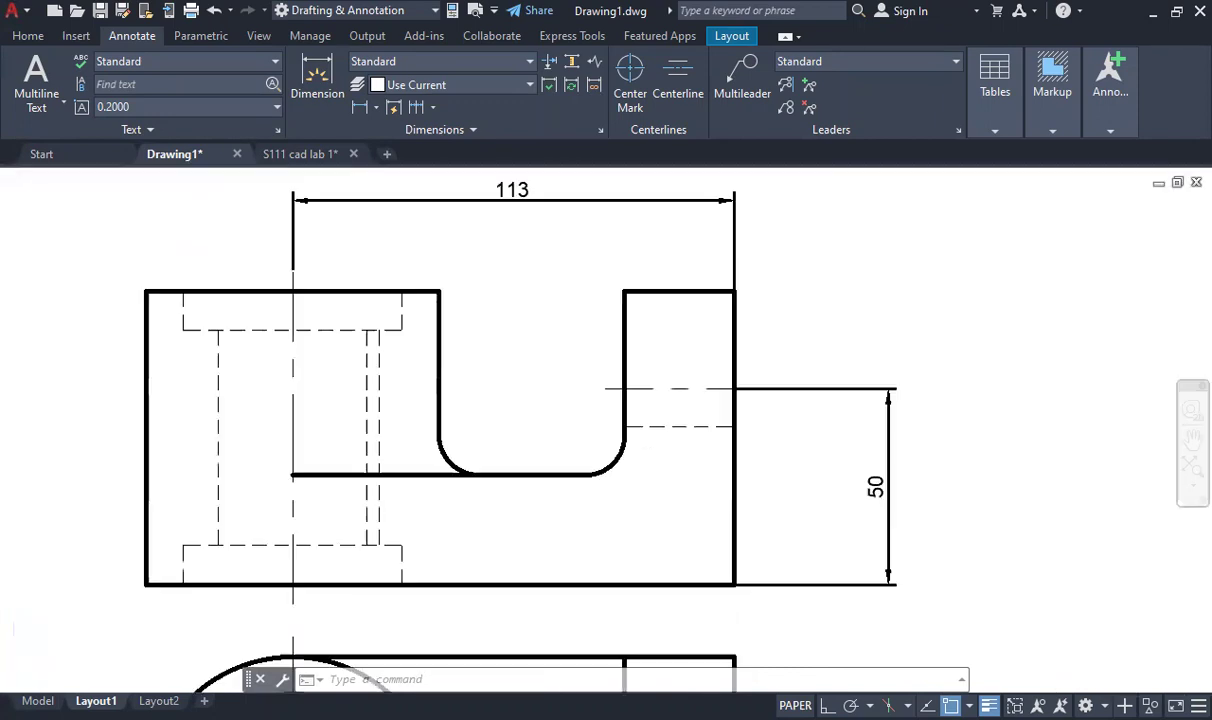
pyautogui.scroll(6, 752, 511)
pyautogui.scroll(-5, 741, 473)
pyautogui.scroll(6, 780, 345)
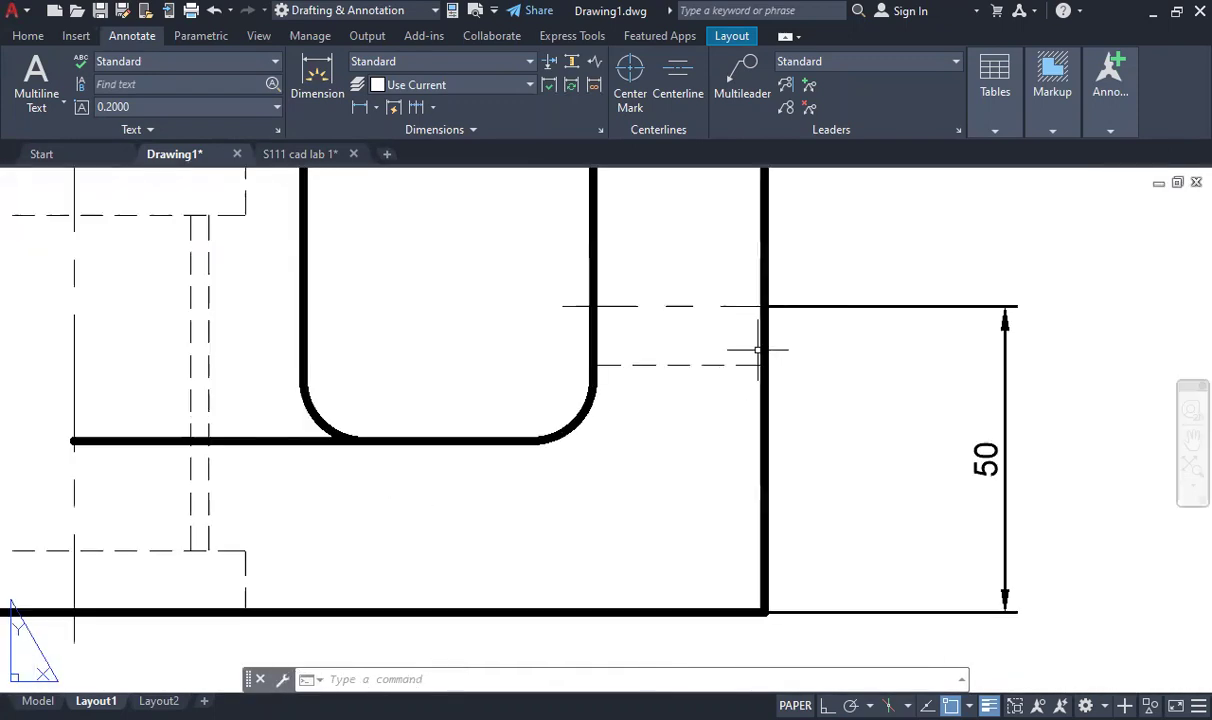
# Delete the vertical small-hole height dimension beside the upper view
pyautogui.click(784, 306)
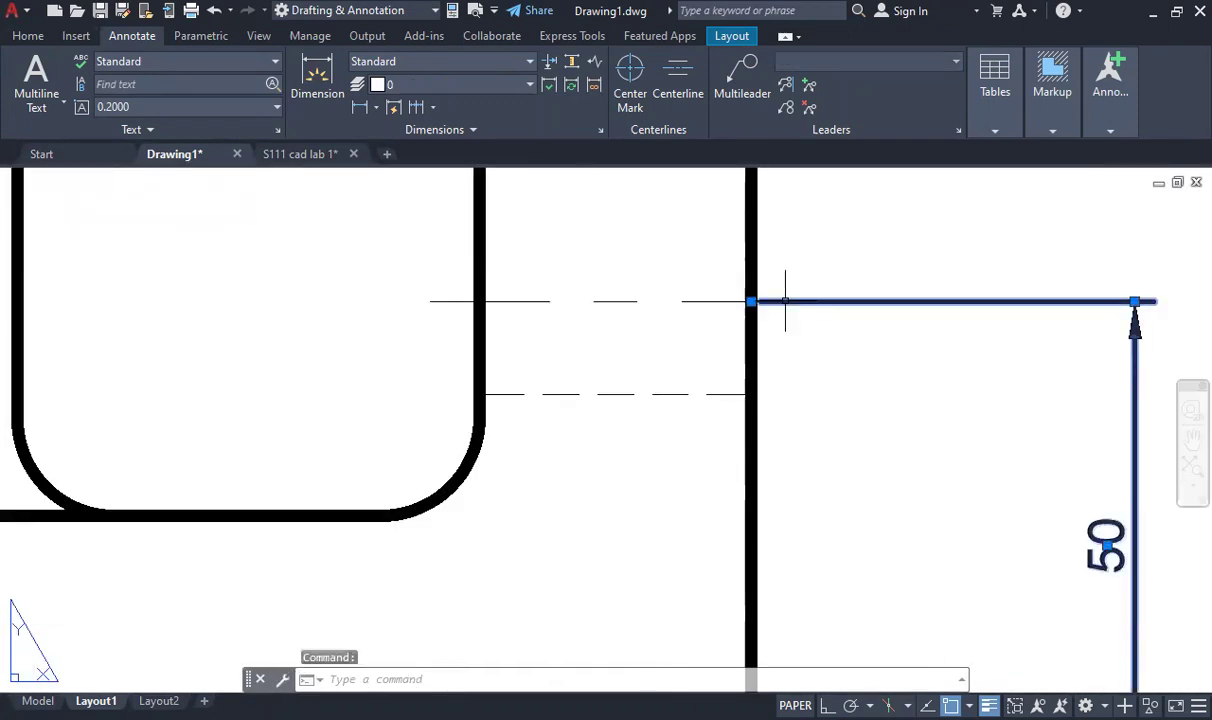
pyautogui.press('Delete')
pyautogui.scroll(-5, 787, 407)
pyautogui.scroll(2, 785, 425)
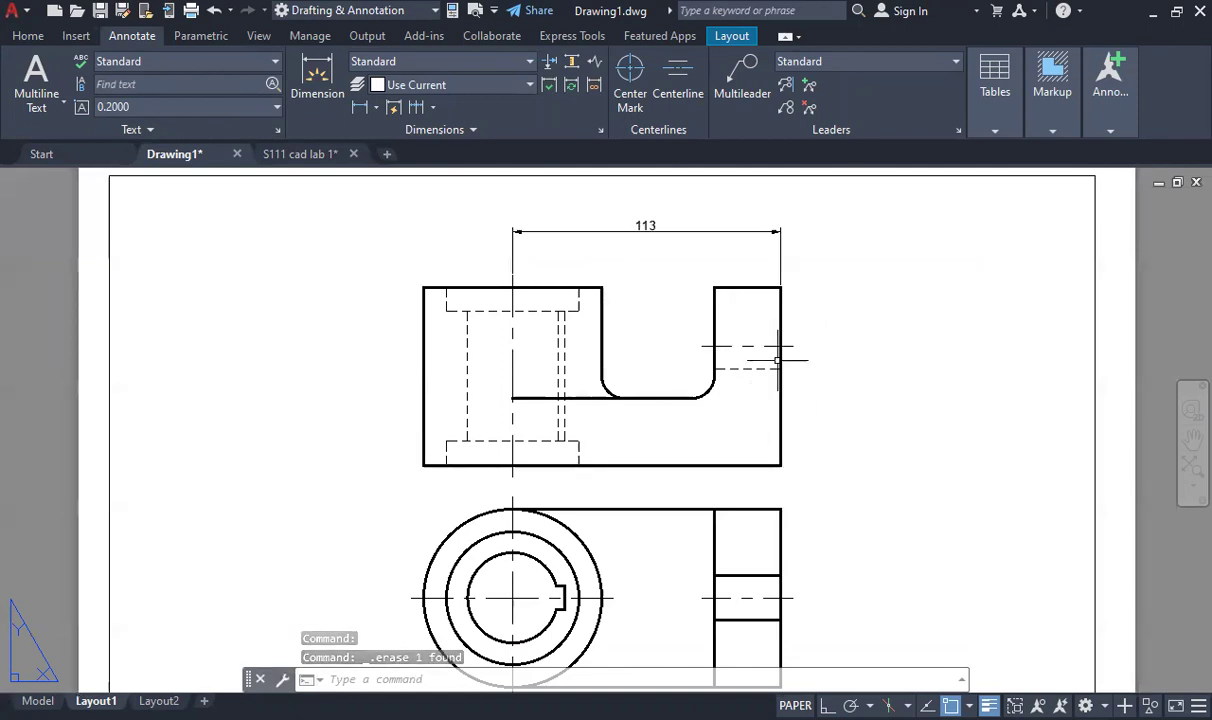
# Dimension the width of the upper view's right arm, replacing the first attempt with a linear dimension taken from the arm's top corners
pyautogui.click(351, 105)
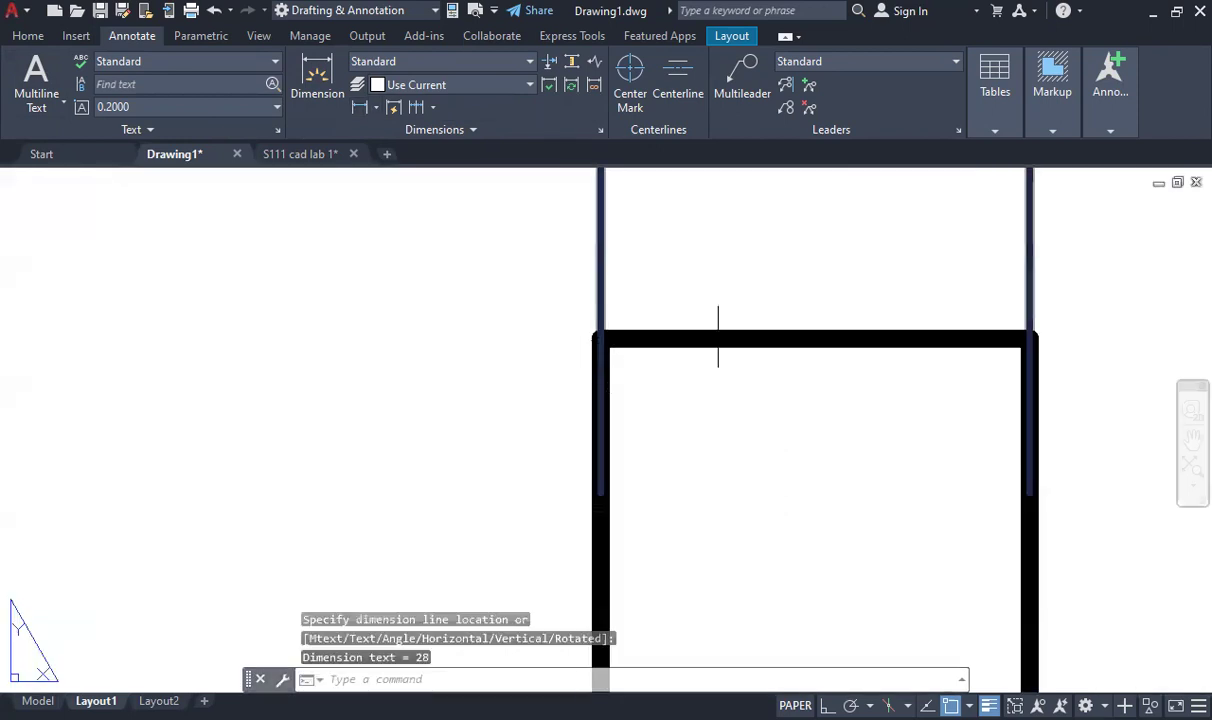
pyautogui.scroll(-4, 763, 284)
pyautogui.click(776, 242)
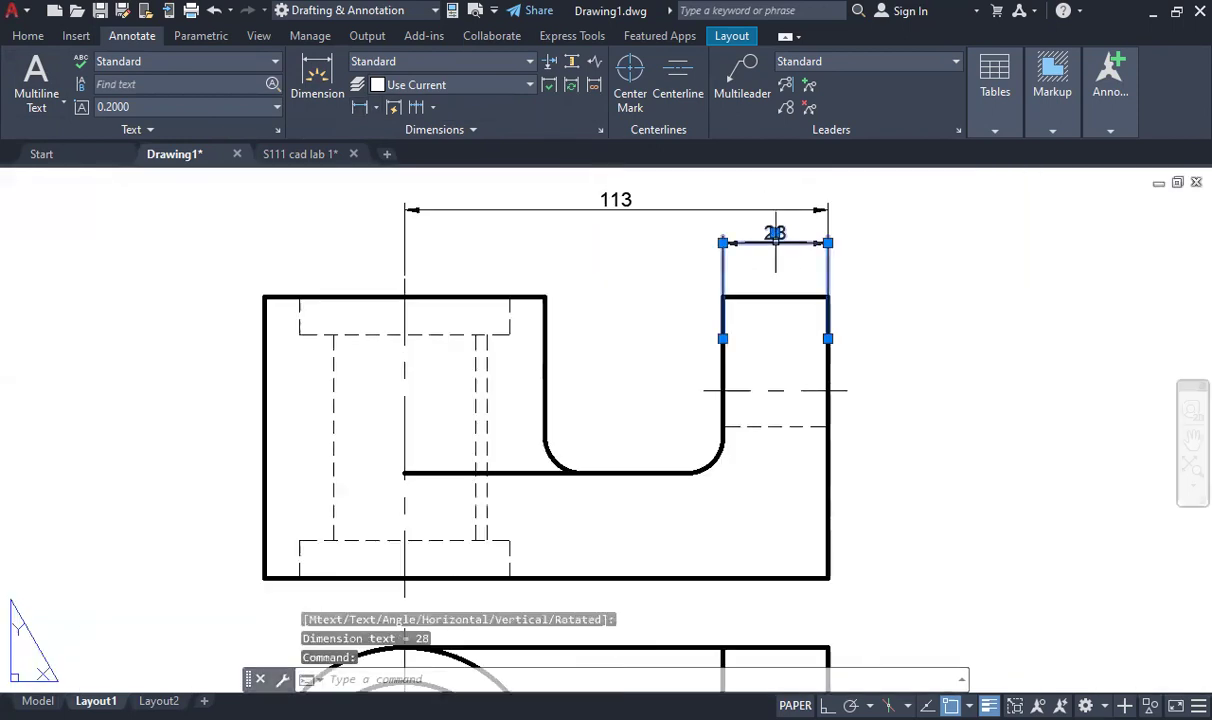
pyautogui.press('Delete')
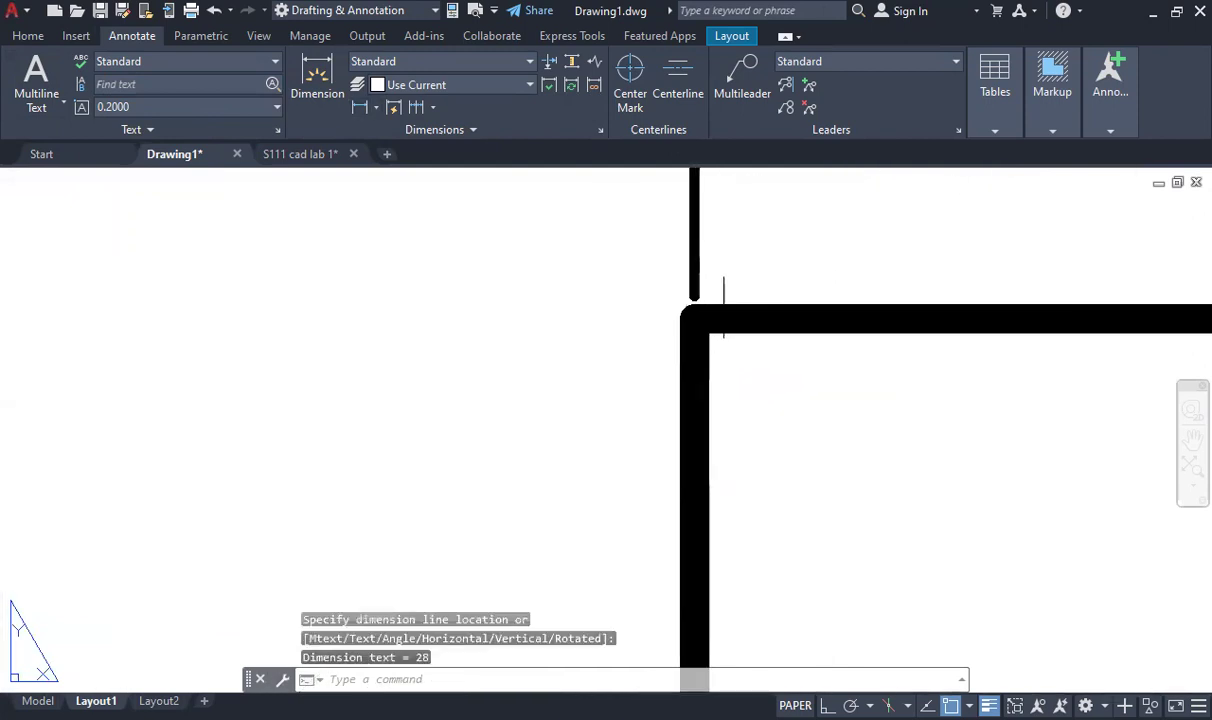
pyautogui.scroll(-5, 880, 340)
pyautogui.scroll(3, 1028, 338)
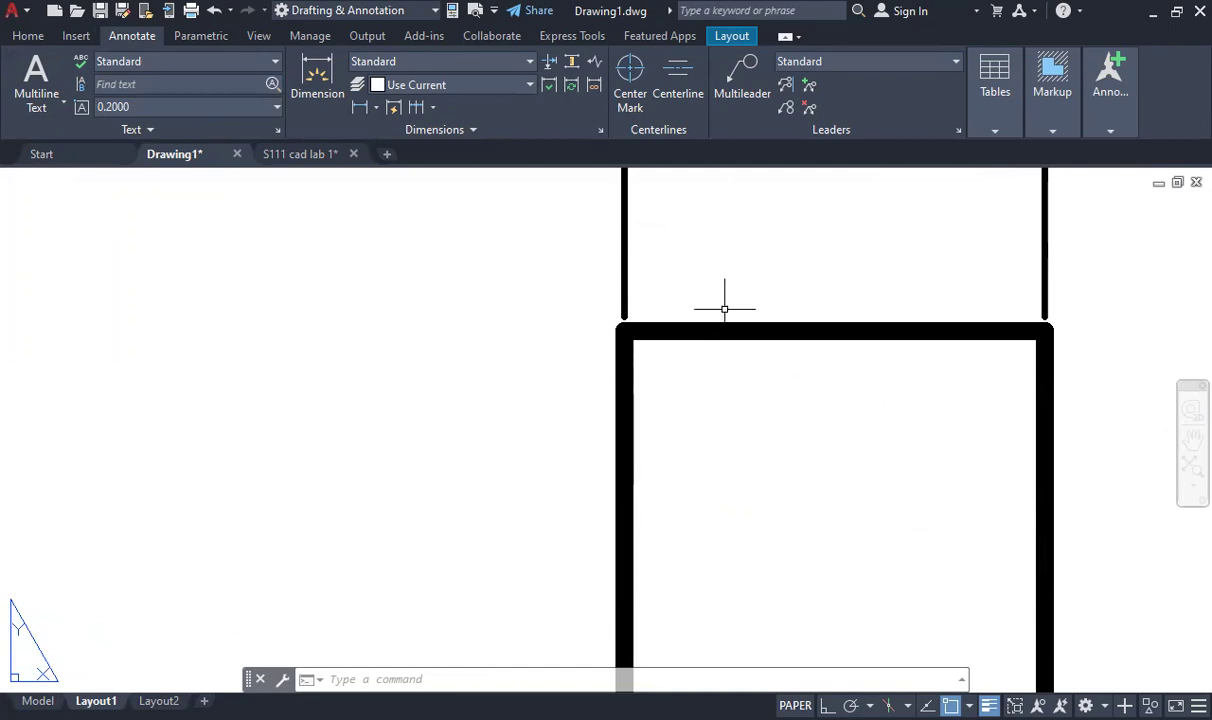
pyautogui.scroll(-5, 788, 402)
pyautogui.scroll(2, 782, 408)
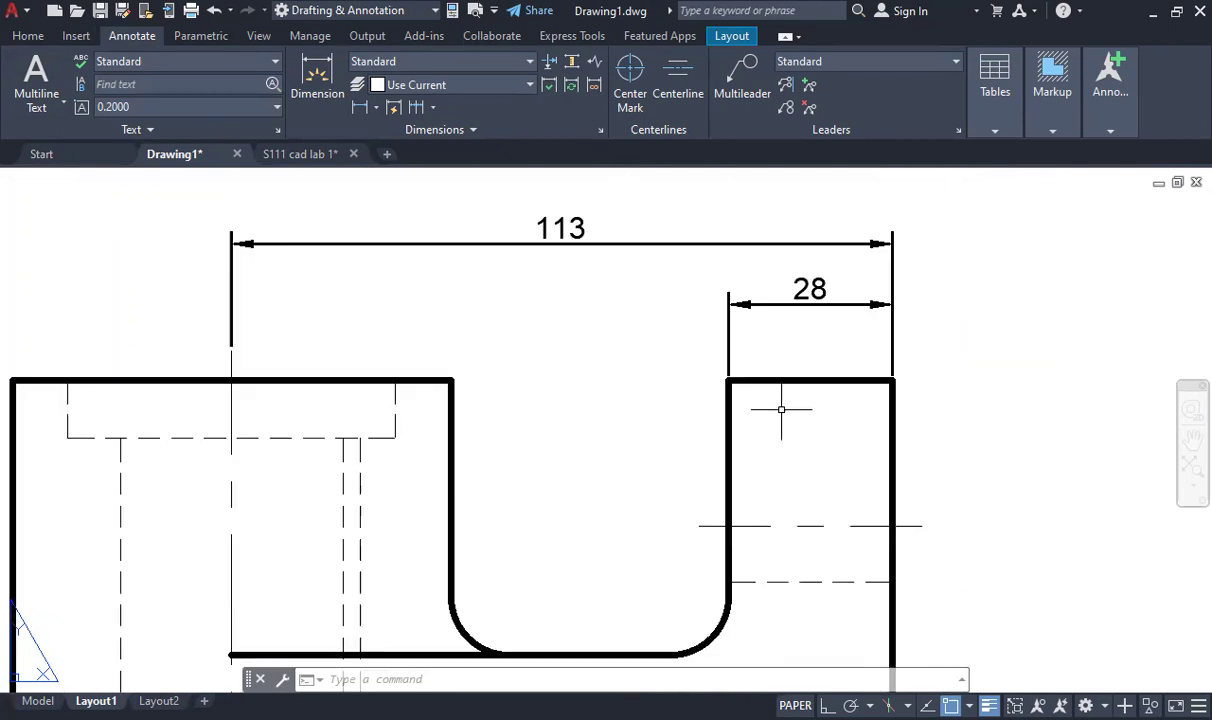
# Add vertical linear dimensions beside the upper view from the base to the small hole's centreline and to the slot floor
pyautogui.click(358, 107)
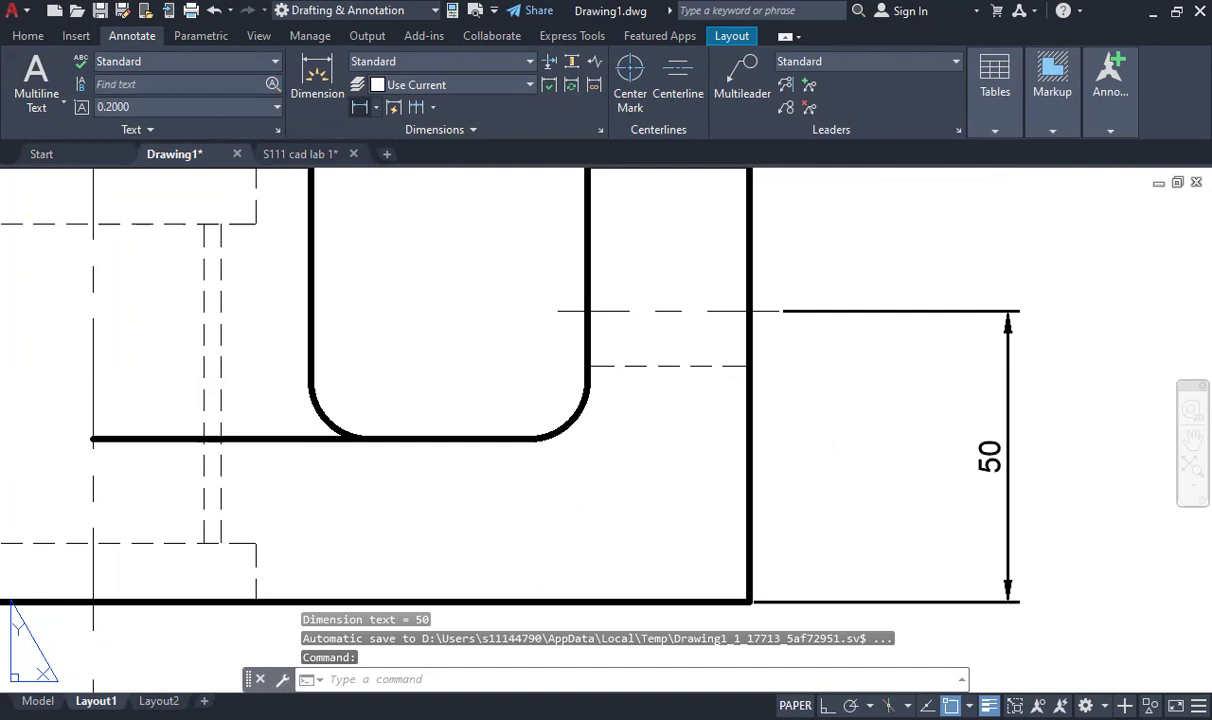
pyautogui.press('Return')
pyautogui.click(750, 438)
pyautogui.click(750, 601)
pyautogui.click(889, 505)
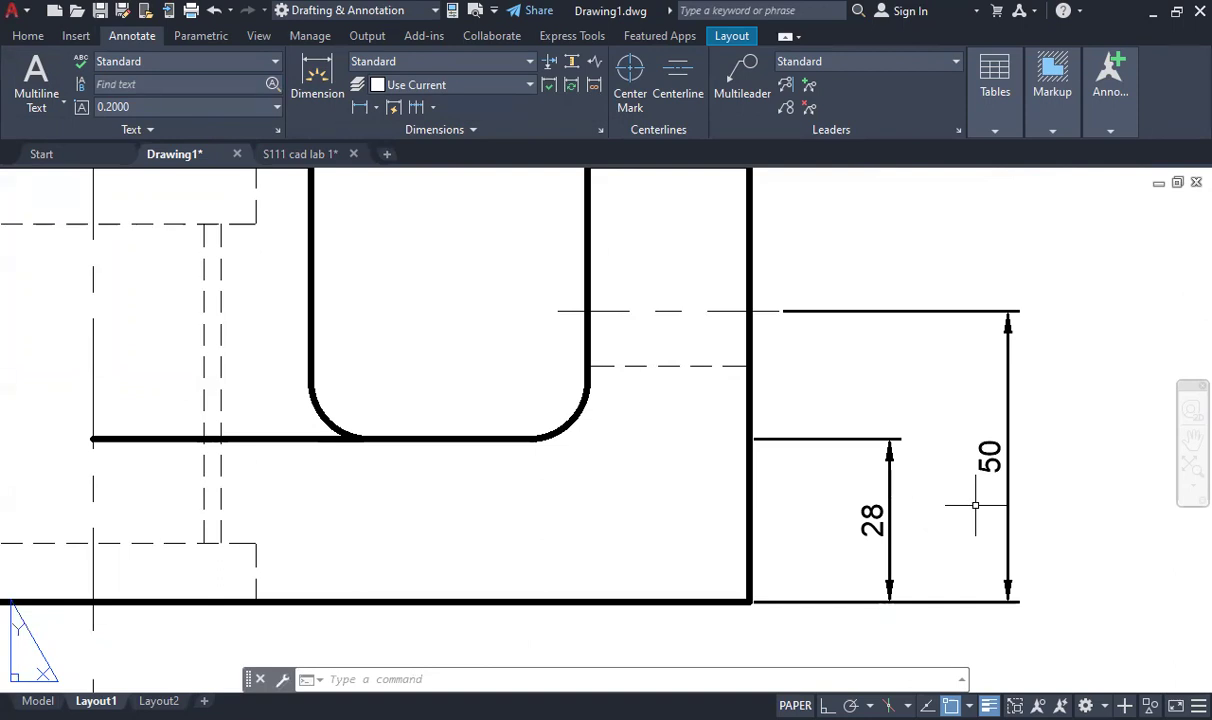
pyautogui.scroll(-3, 975, 505)
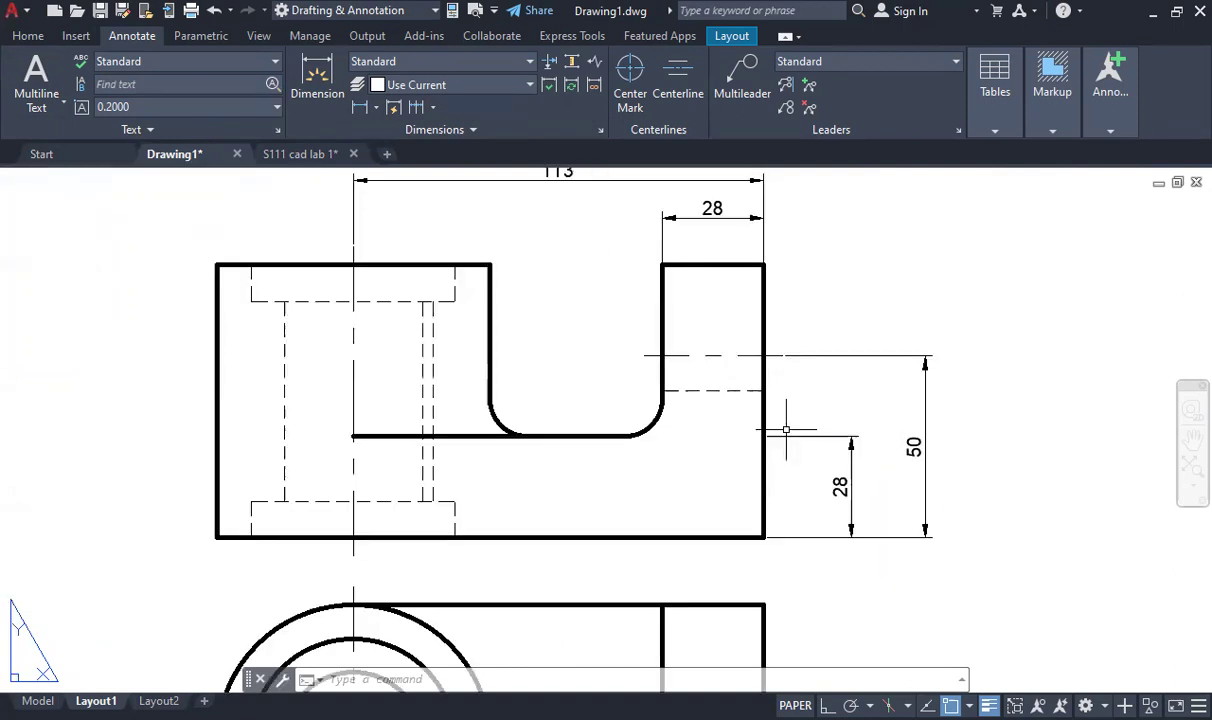
pyautogui.scroll(3, 776, 400)
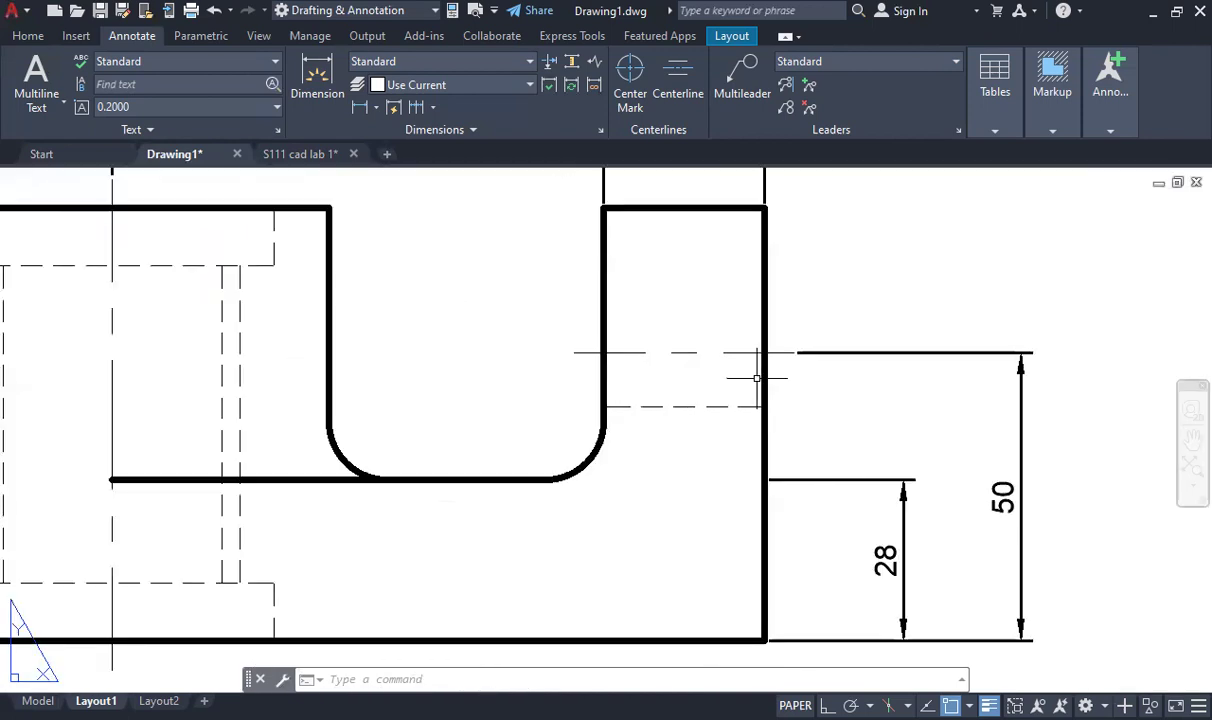
# Add linear dimensions to the upper view for the bore width including keyway, the overall height and both counterbore depths
pyautogui.click(360, 107)
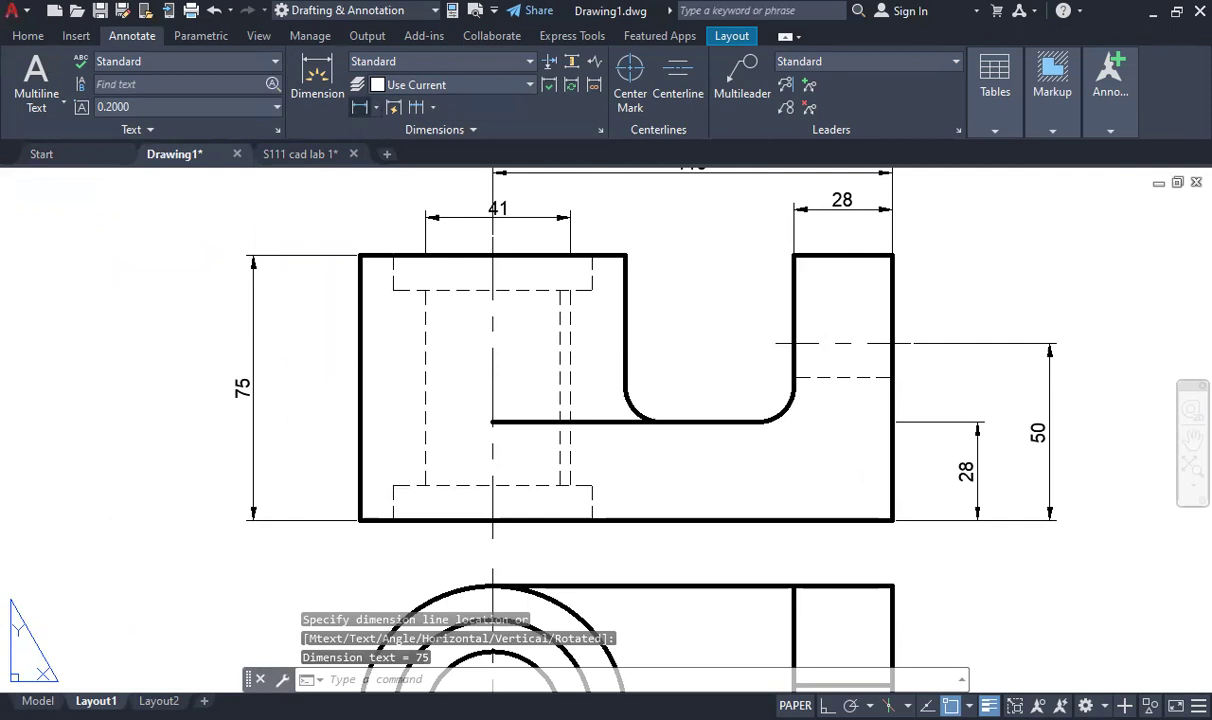
pyautogui.press('Escape')
pyautogui.press('Escape')
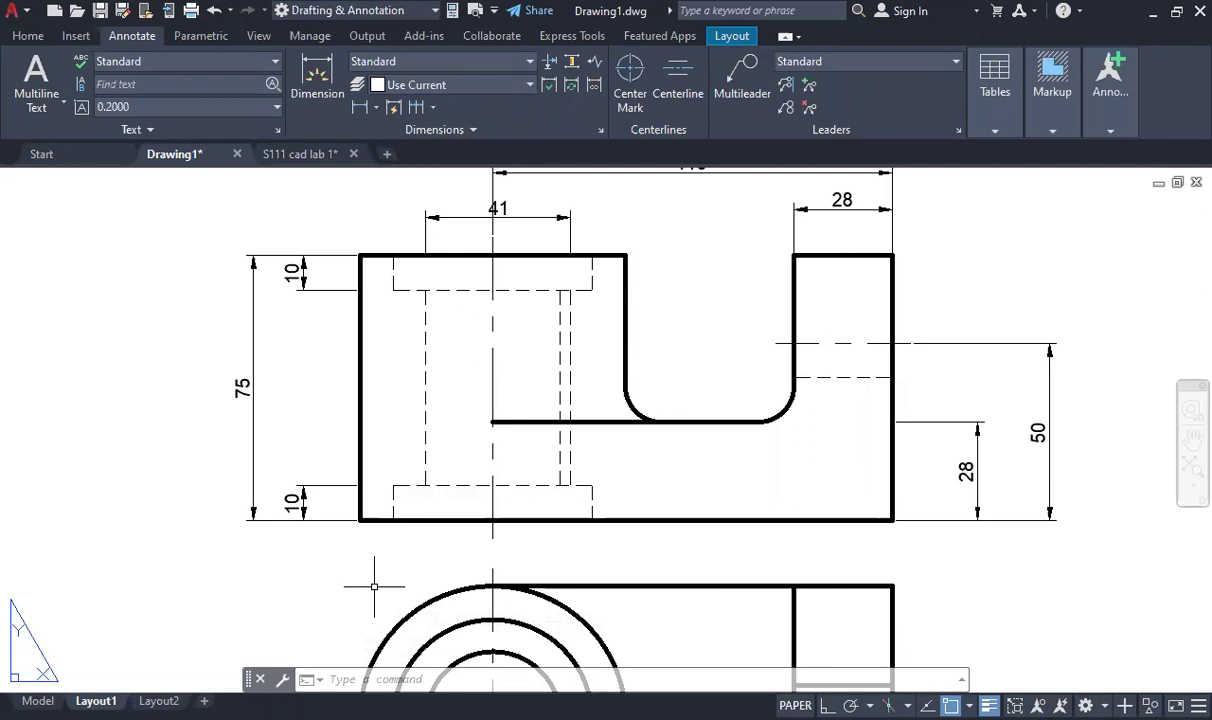
pyautogui.scroll(-2, 509, 394)
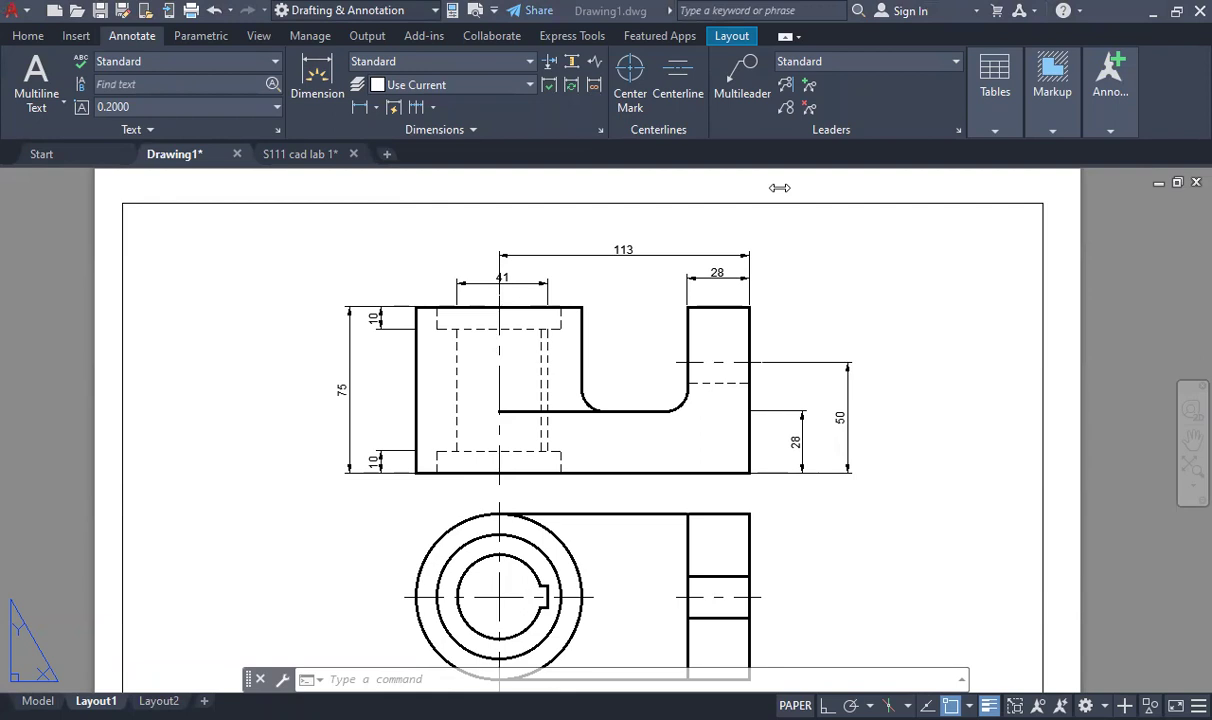
# Add vertical linear dimensions to the lower view for the keyway width and the small hole's width in the right arm
pyautogui.scroll(-8, 485, 355)
pyautogui.scroll(6, 485, 408)
pyautogui.scroll(-6, 506, 243)
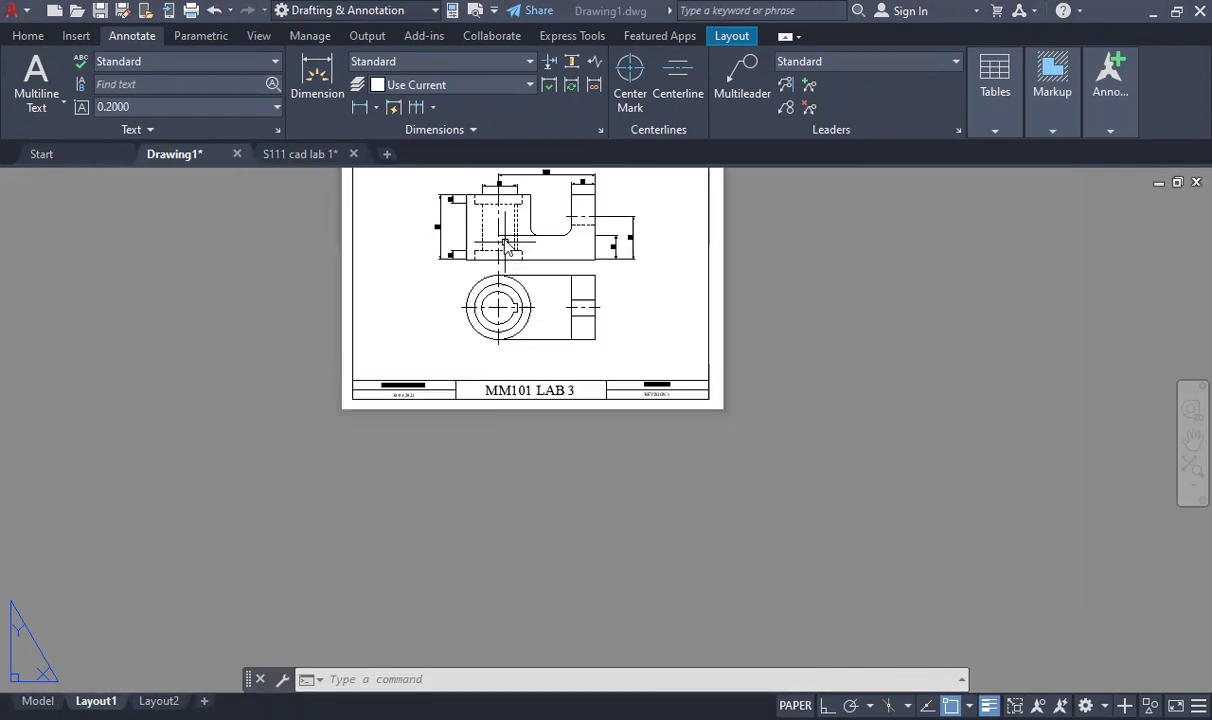
pyautogui.scroll(4, 511, 202)
pyautogui.scroll(3, 510, 203)
pyautogui.scroll(1, 555, 291)
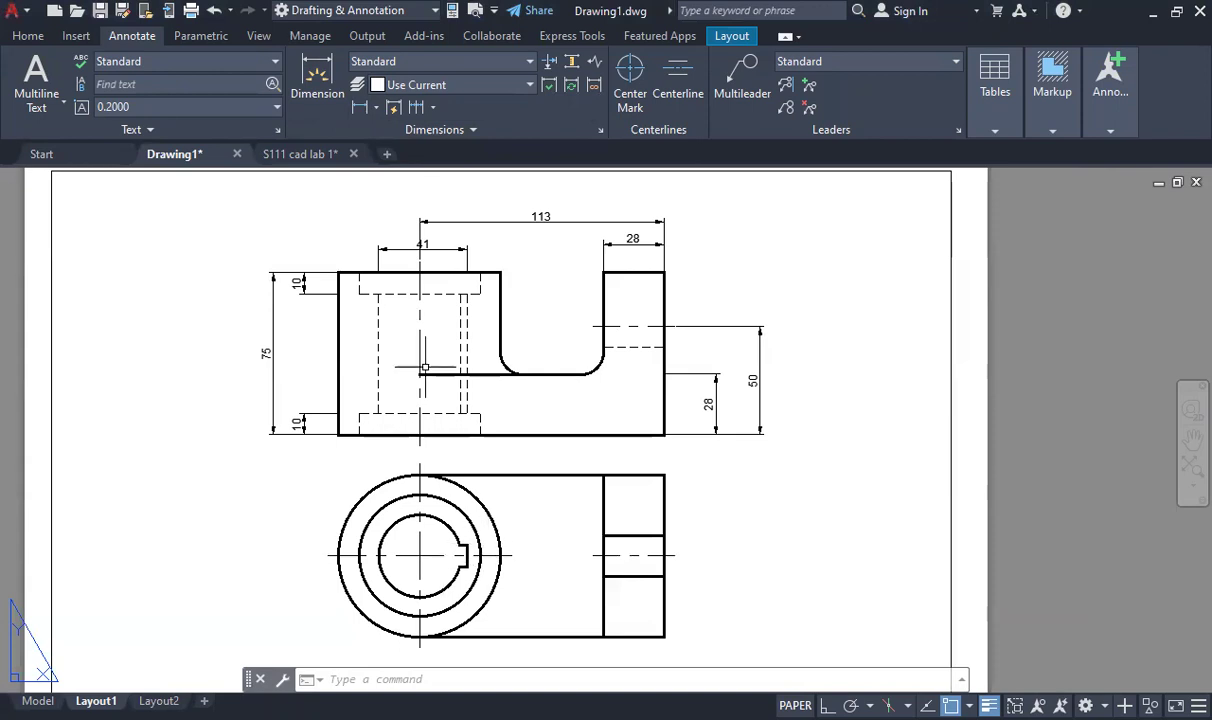
pyautogui.click(361, 109)
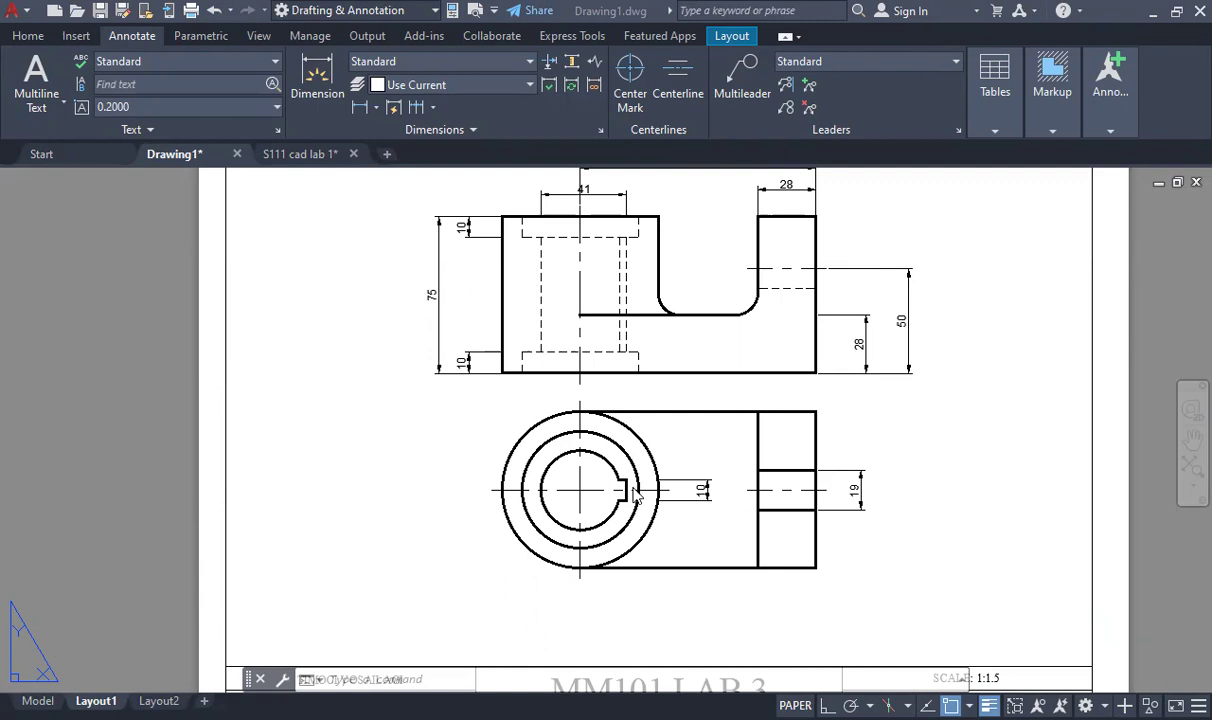
# Choose aligned dimensioning and make diameter the current dimension style
pyautogui.click(376, 107)
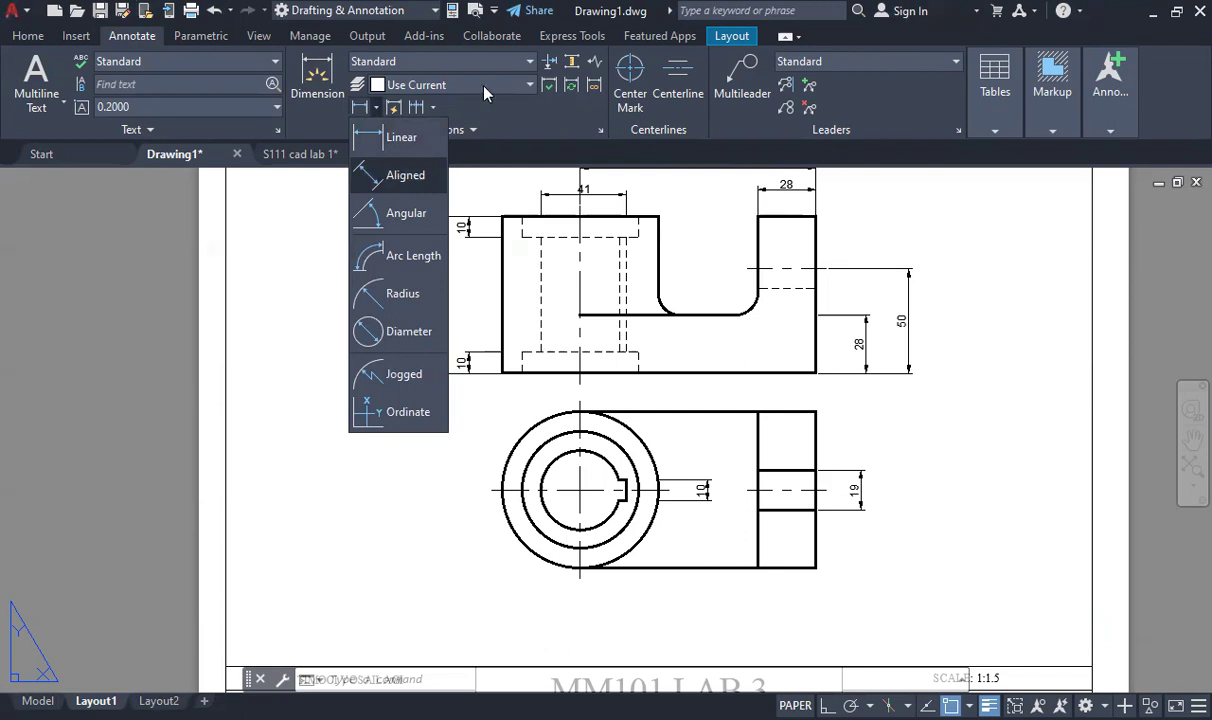
pyautogui.click(530, 62)
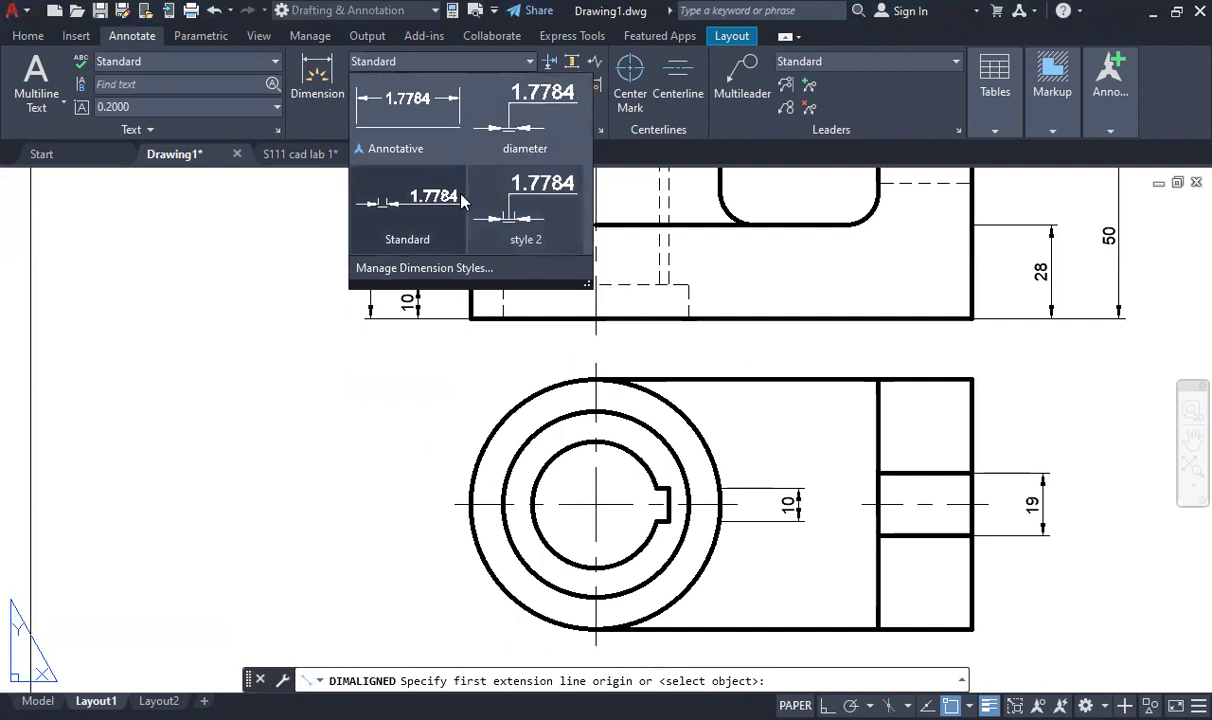
pyautogui.click(528, 104)
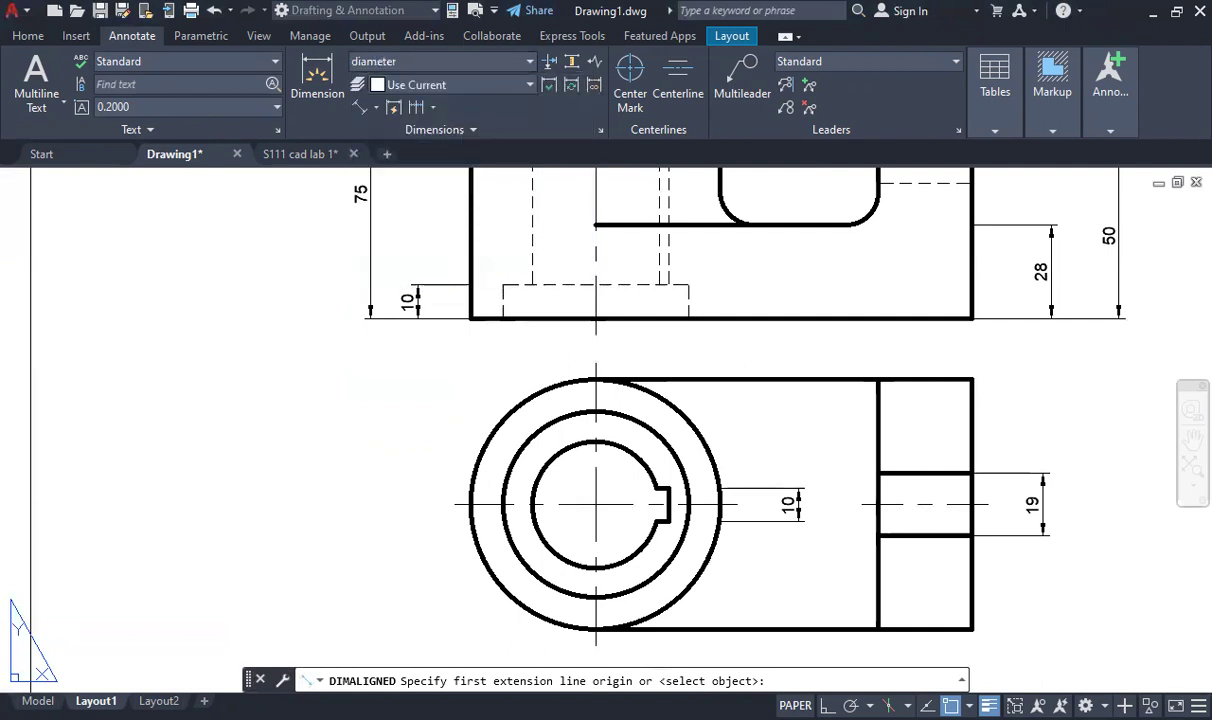
pyautogui.click(548, 462)
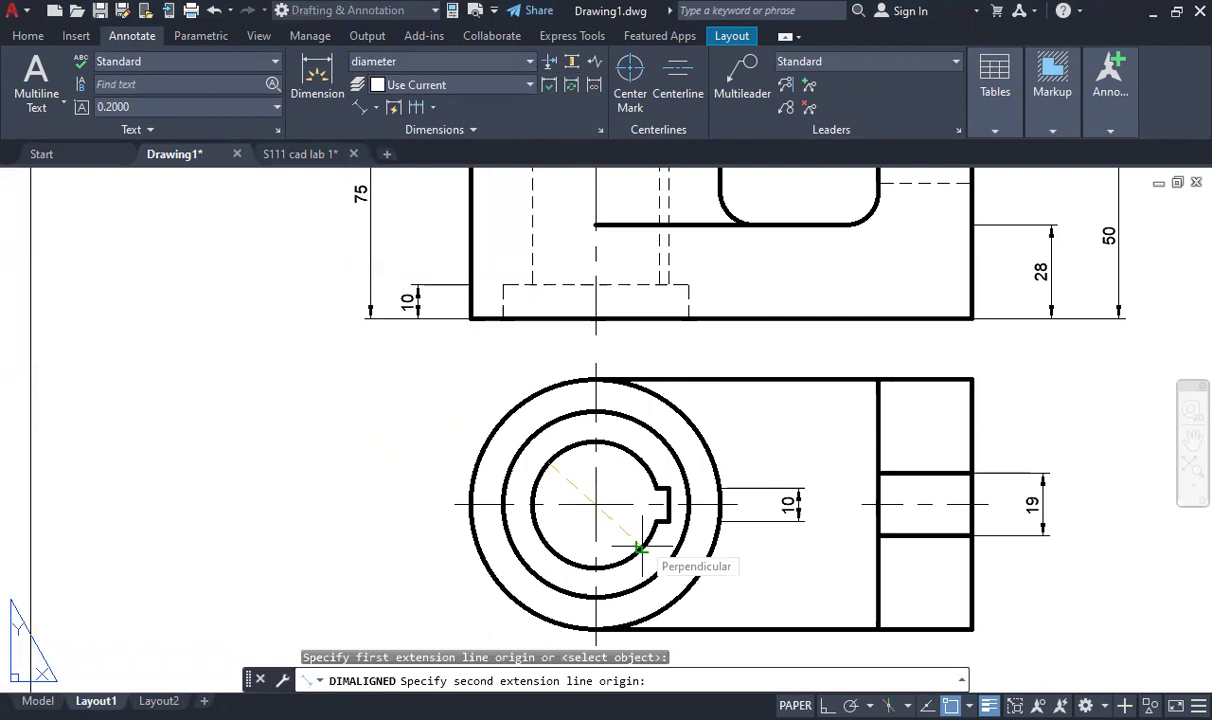
pyautogui.click(640, 548)
pyautogui.press('Escape')
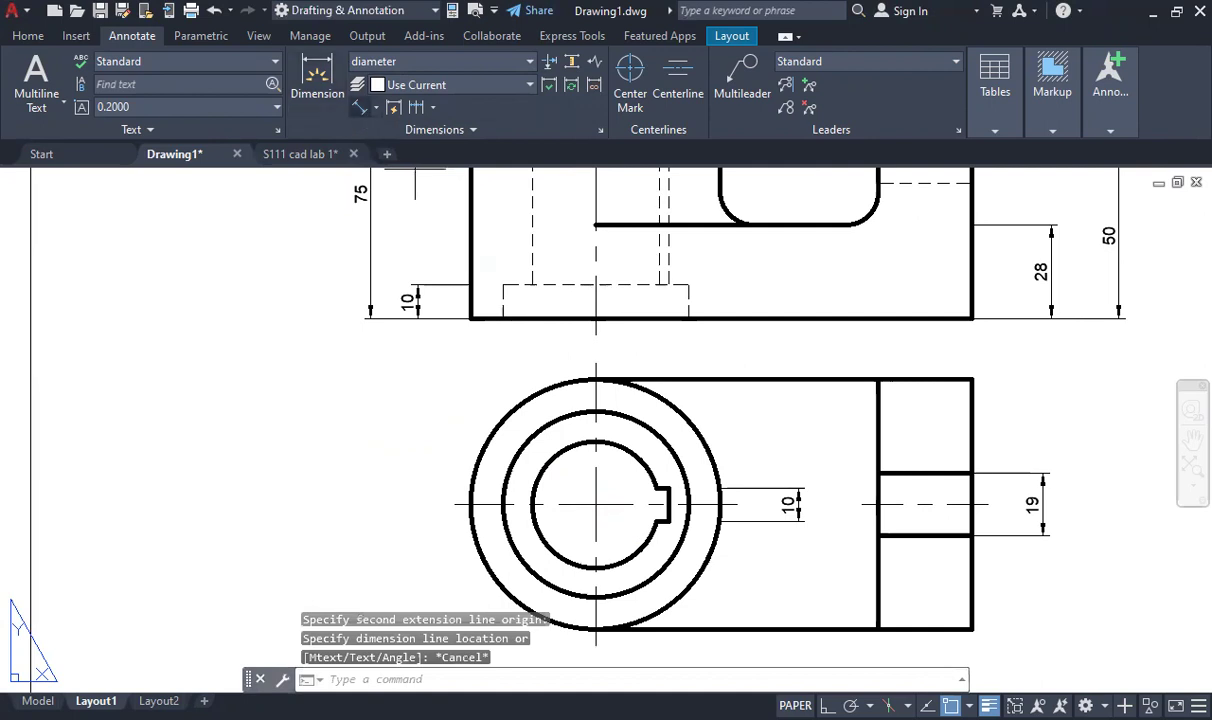
# Add an aligned dimension diagonally across the bore circle in the lower view, with its dimension line through the centre
pyautogui.press('Return')
pyautogui.click(542, 545)
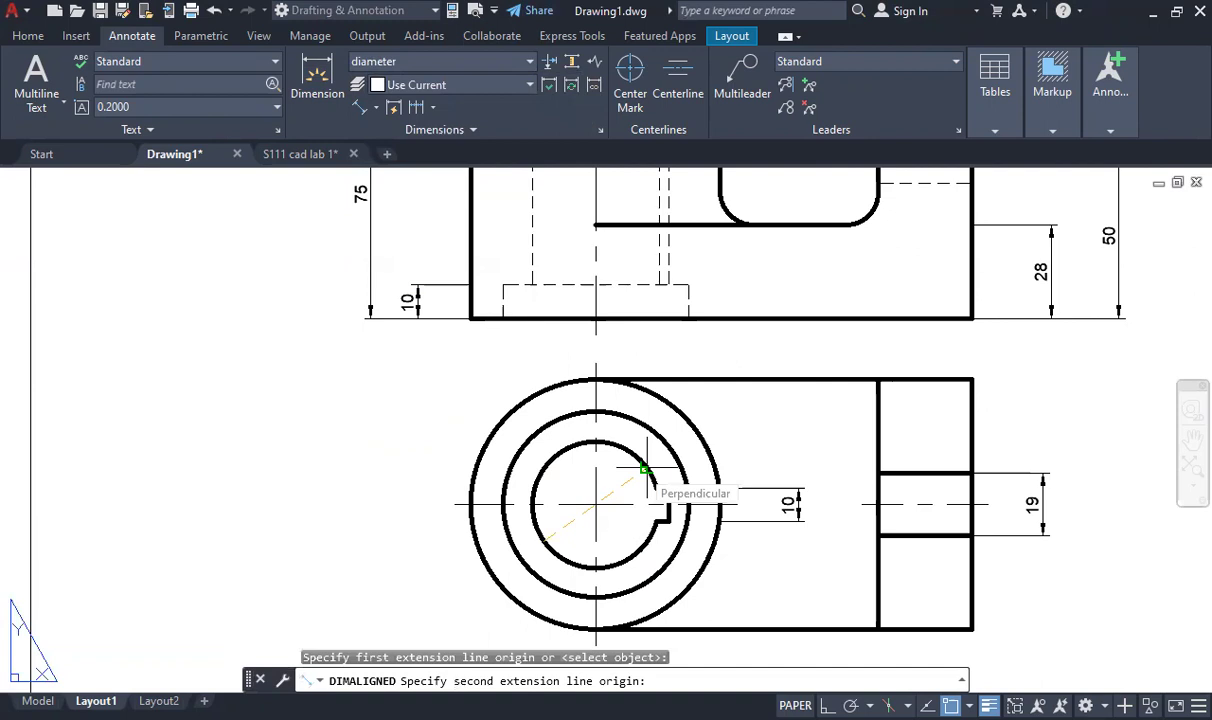
pyautogui.click(646, 468)
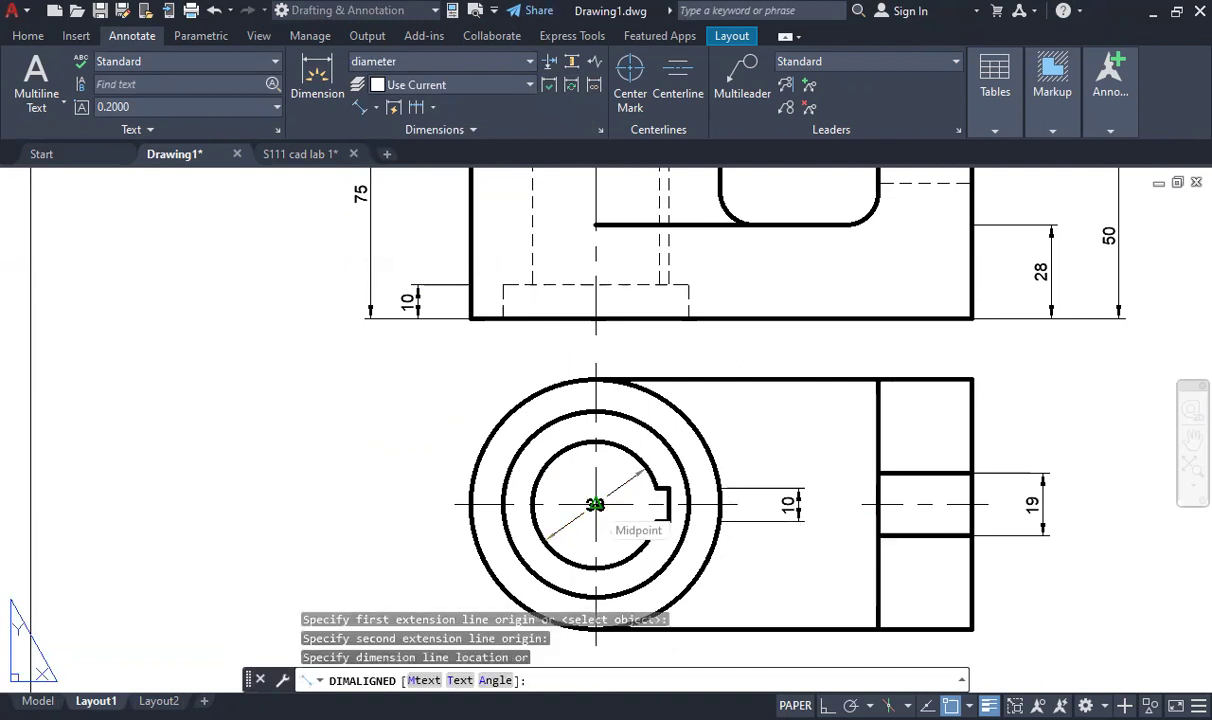
pyautogui.click(595, 504)
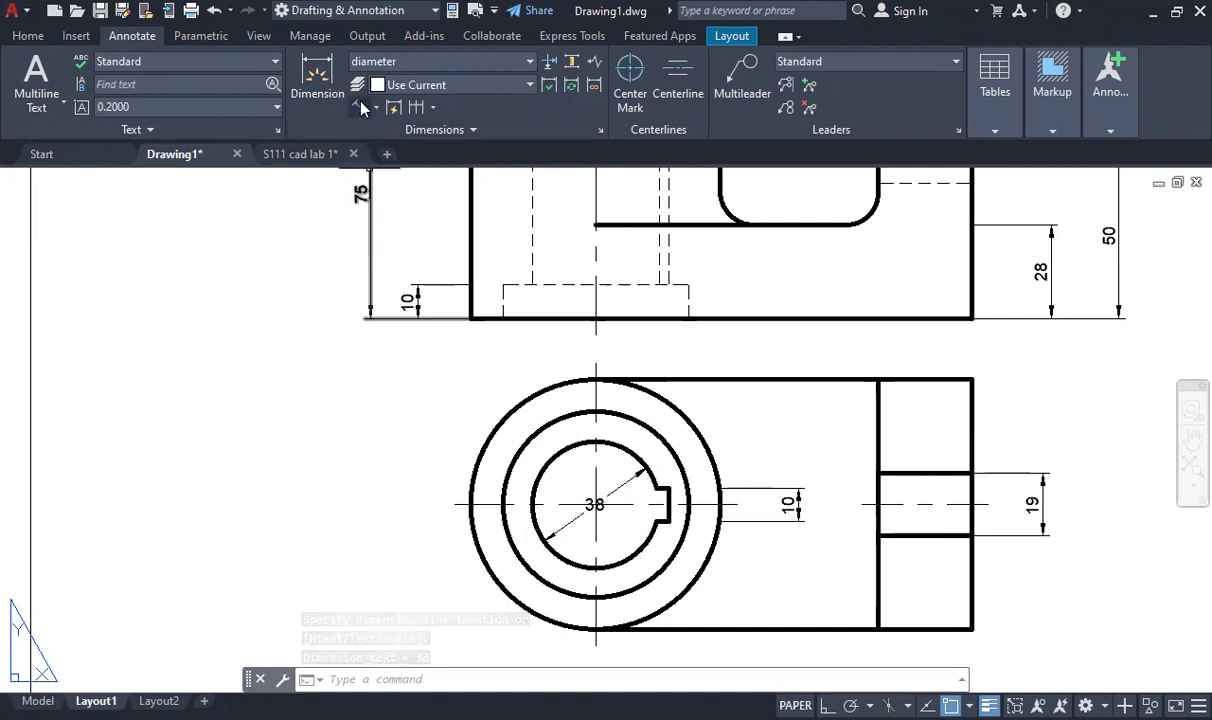
# Add an aligned dimension diagonally across the middle (counterbore) circle through its centre
pyautogui.click(360, 107)
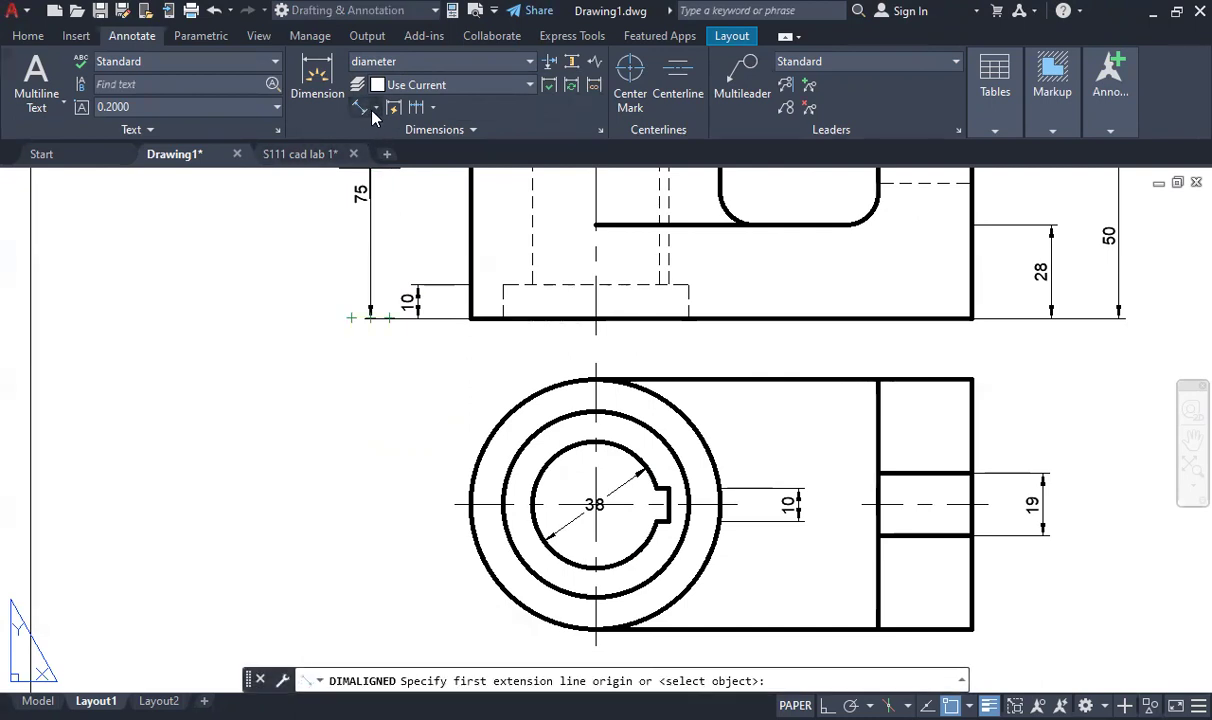
pyautogui.click(374, 110)
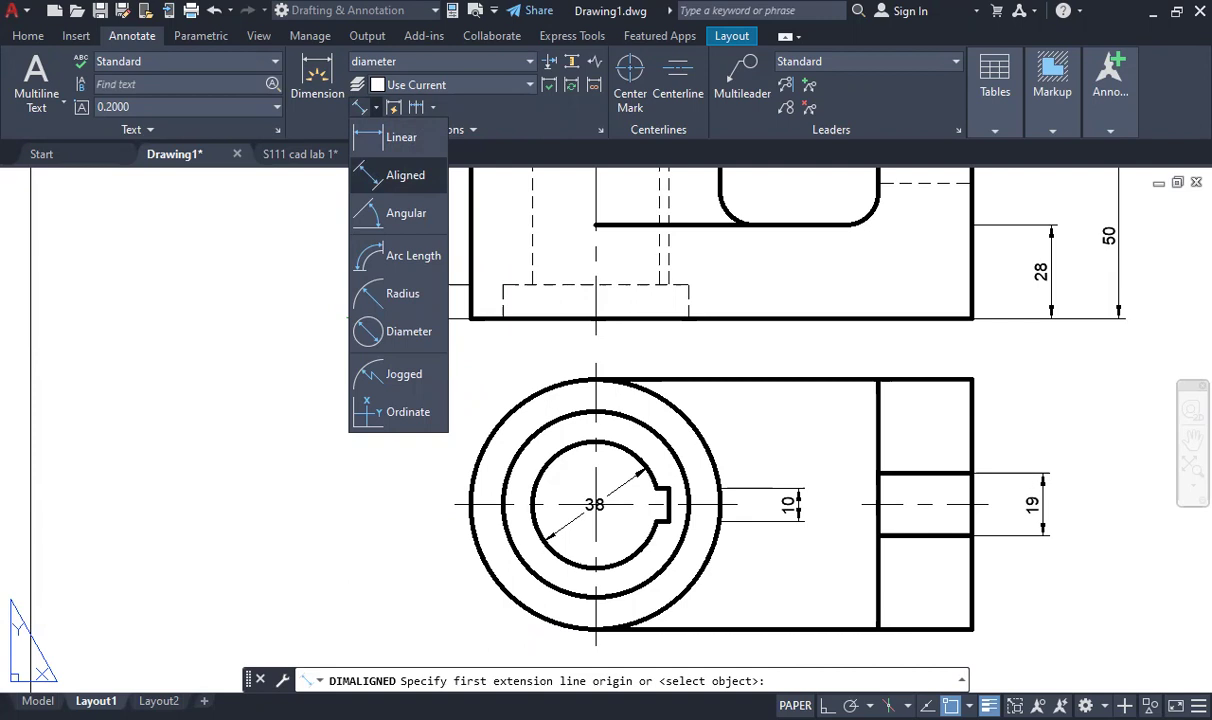
pyautogui.click(510, 464)
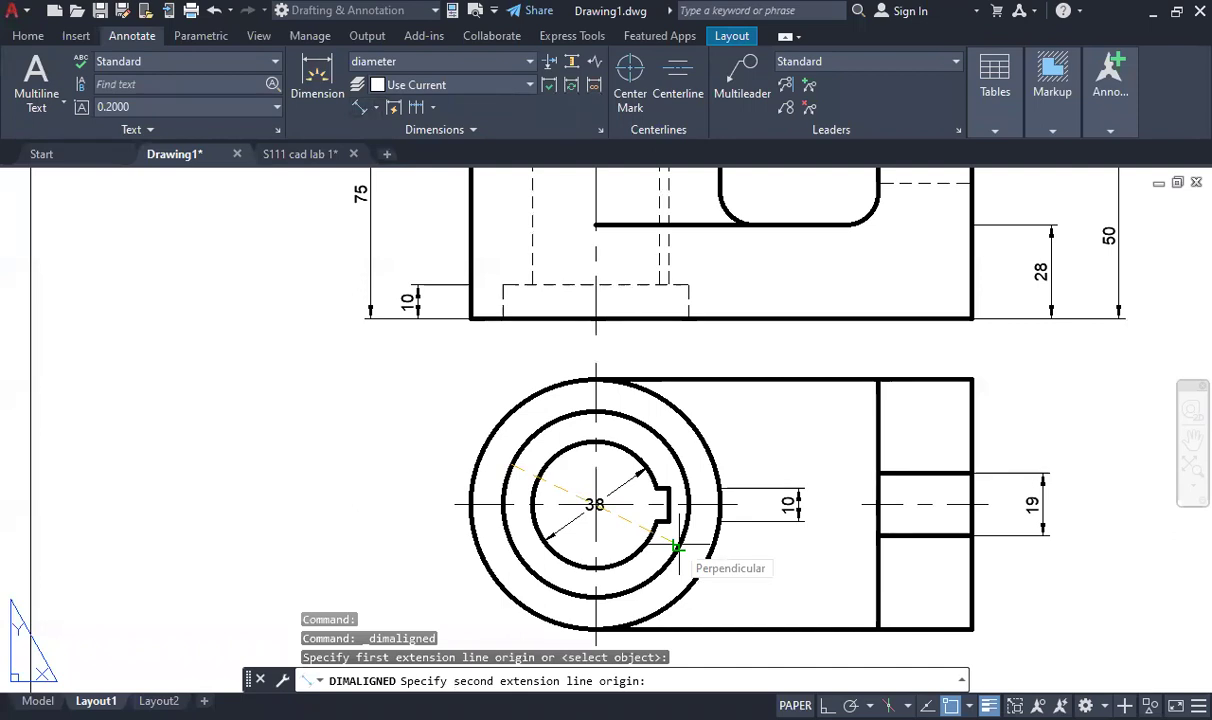
pyautogui.click(676, 546)
pyautogui.click(592, 502)
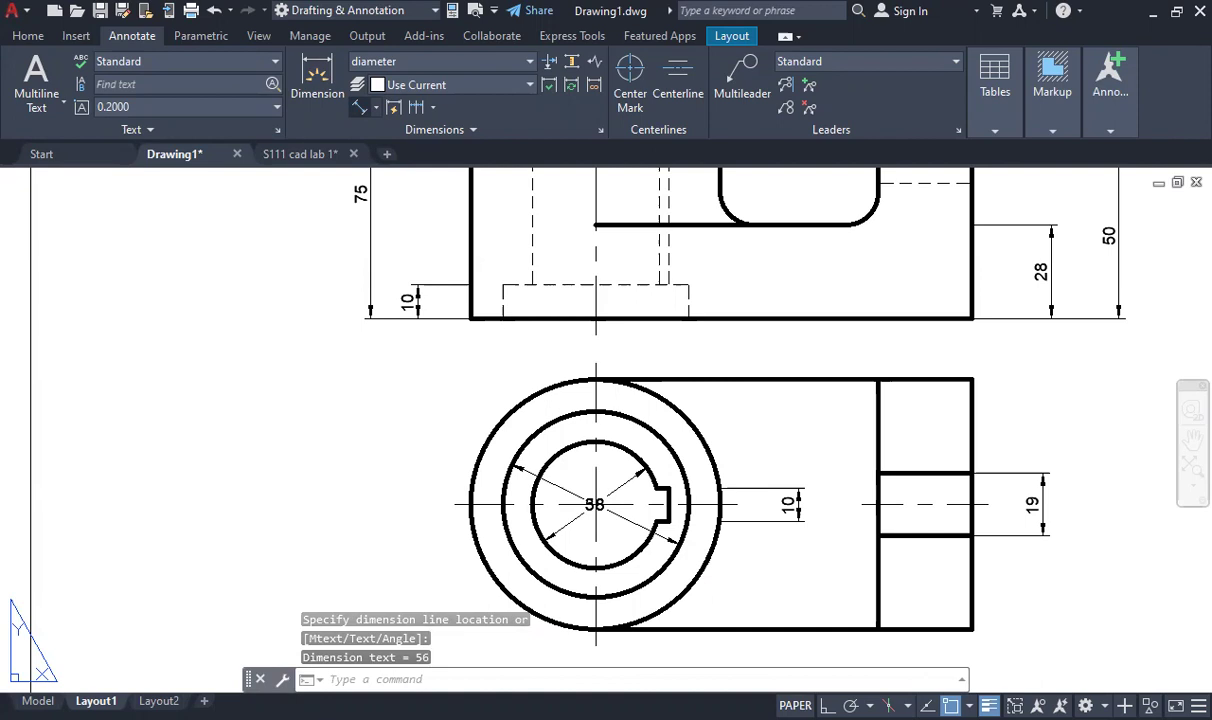
# Add an aligned dimension diagonally across the outermost circle of the lower view through its centre
pyautogui.scroll(4, 636, 524)
pyautogui.scroll(-4, 560, 562)
pyautogui.press('Escape')
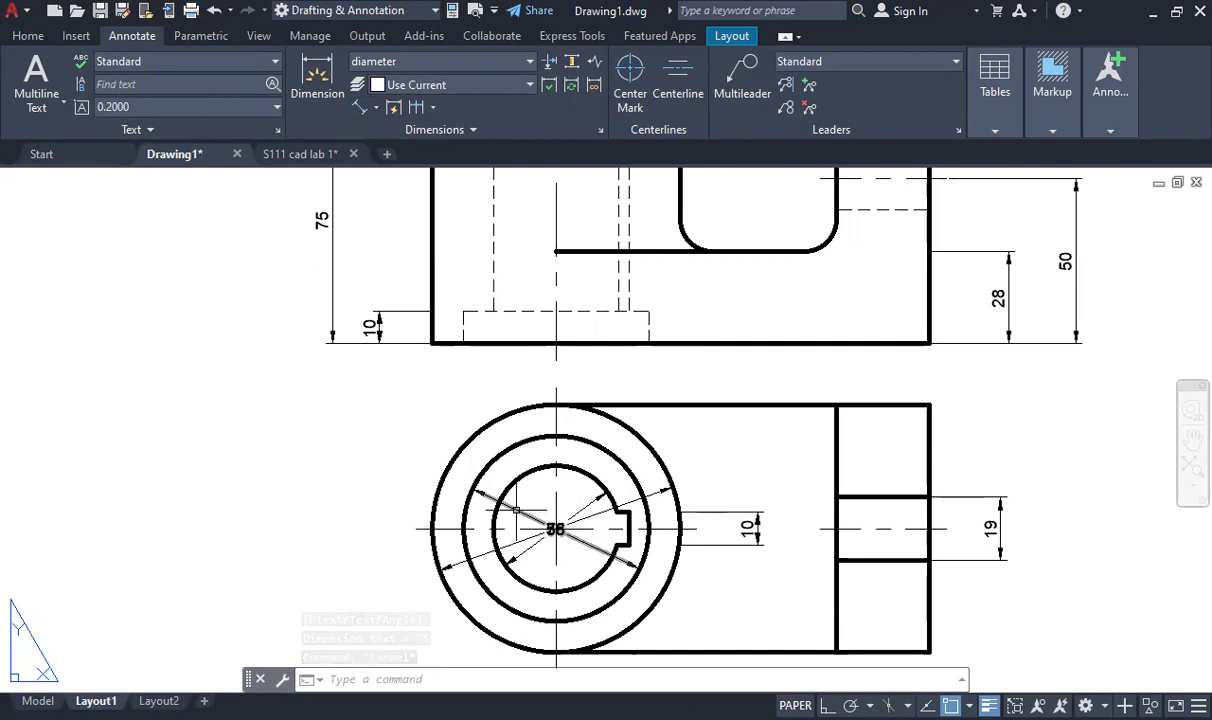
# Move the middle circle's dimension text out of the circles to their upper left in the lower view
pyautogui.click(513, 510)
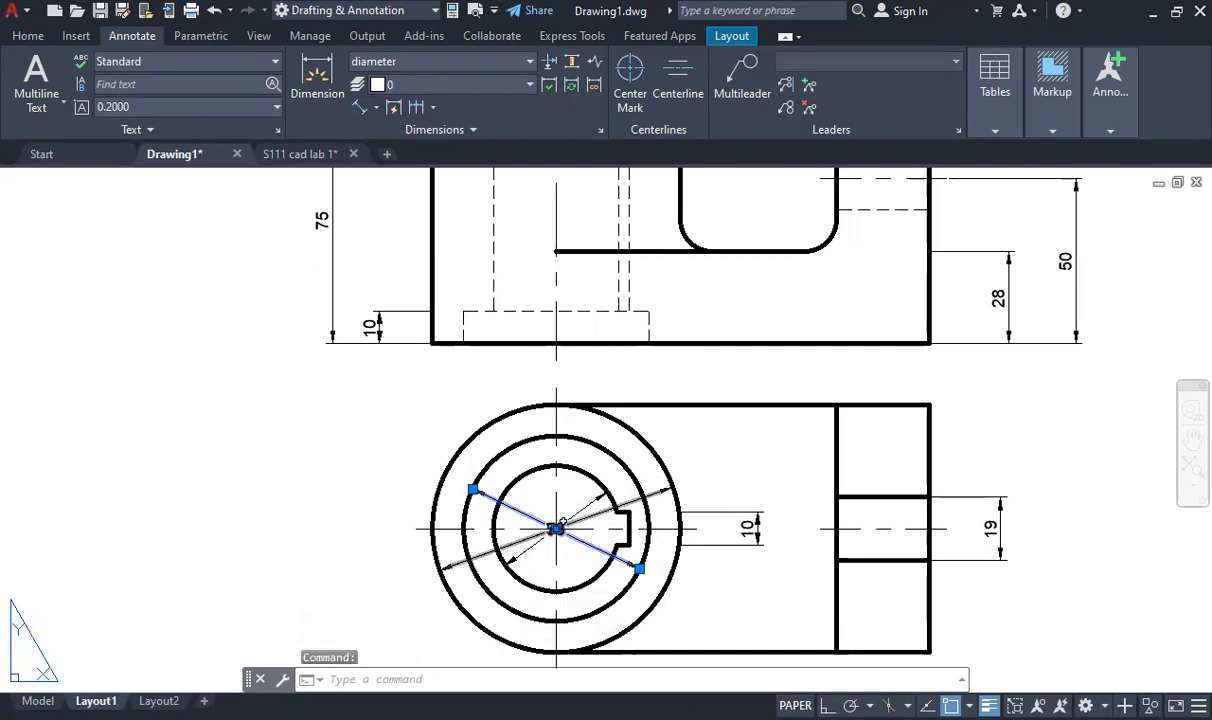
pyautogui.moveTo(556, 530)
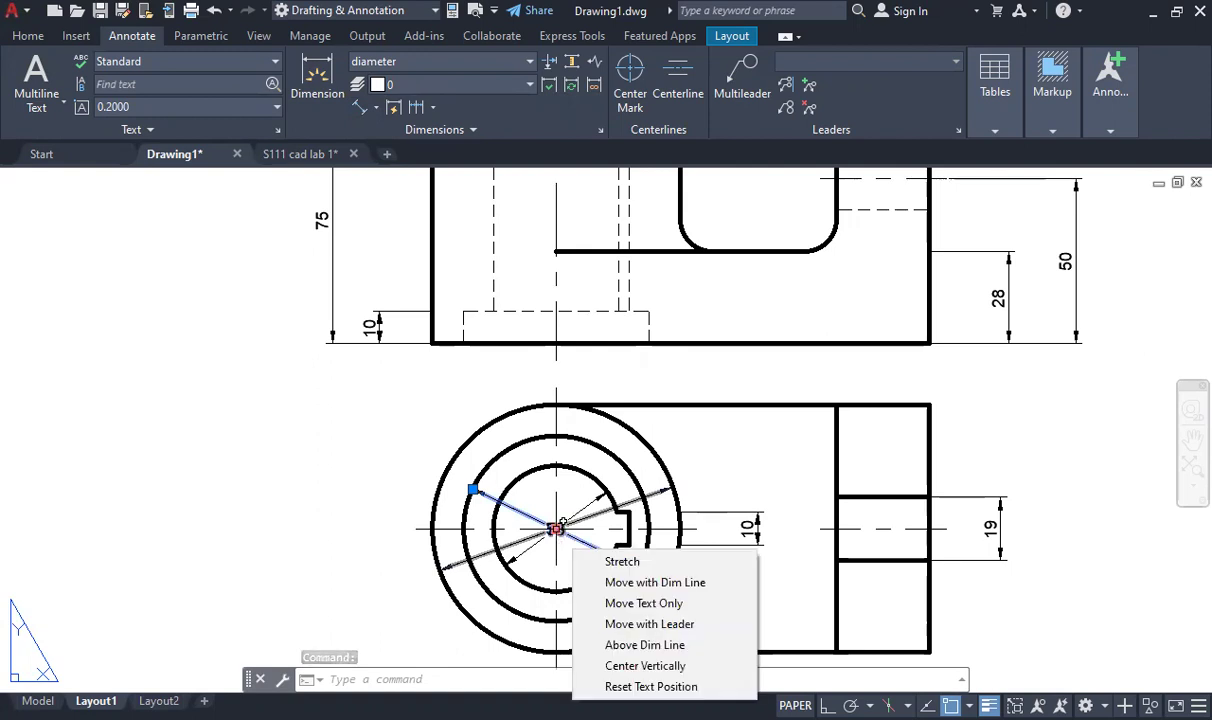
pyautogui.click(556, 529)
pyautogui.press('Escape')
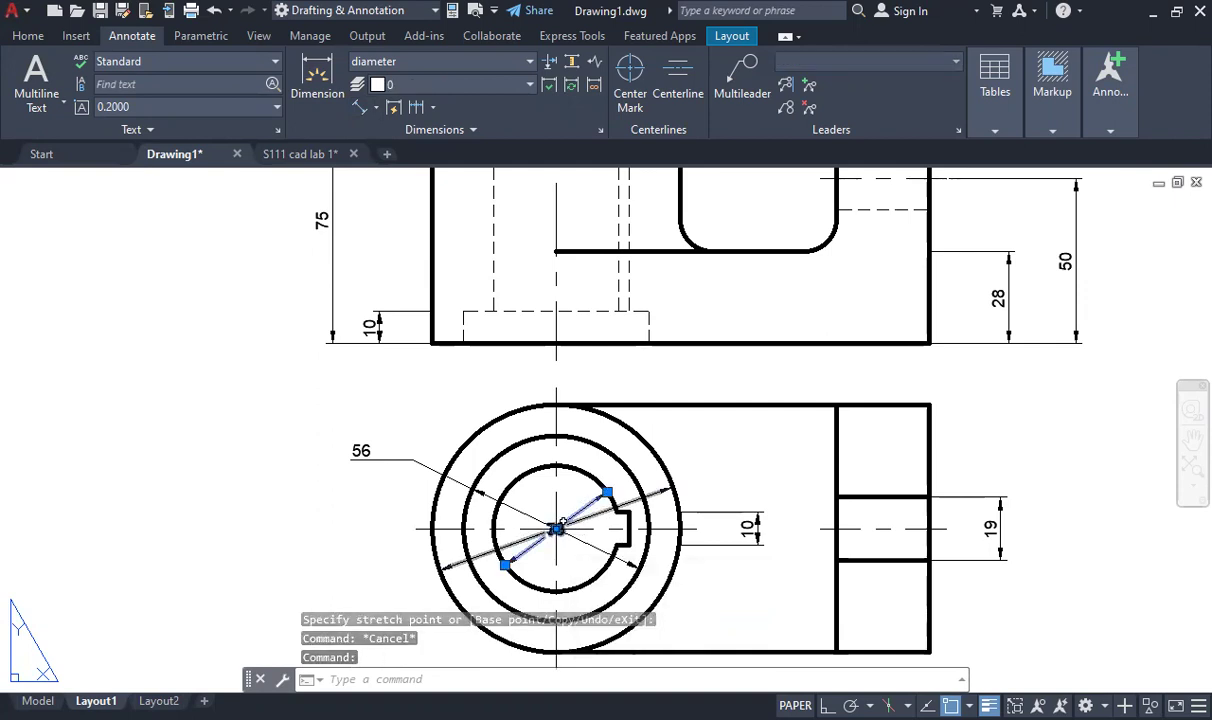
# Move the bore circle's dimension text out of the circles to their lower left
pyautogui.click(556, 529)
pyautogui.scroll(-8, 410, 655)
pyautogui.scroll(12, 360, 660)
pyautogui.scroll(-12, 410, 655)
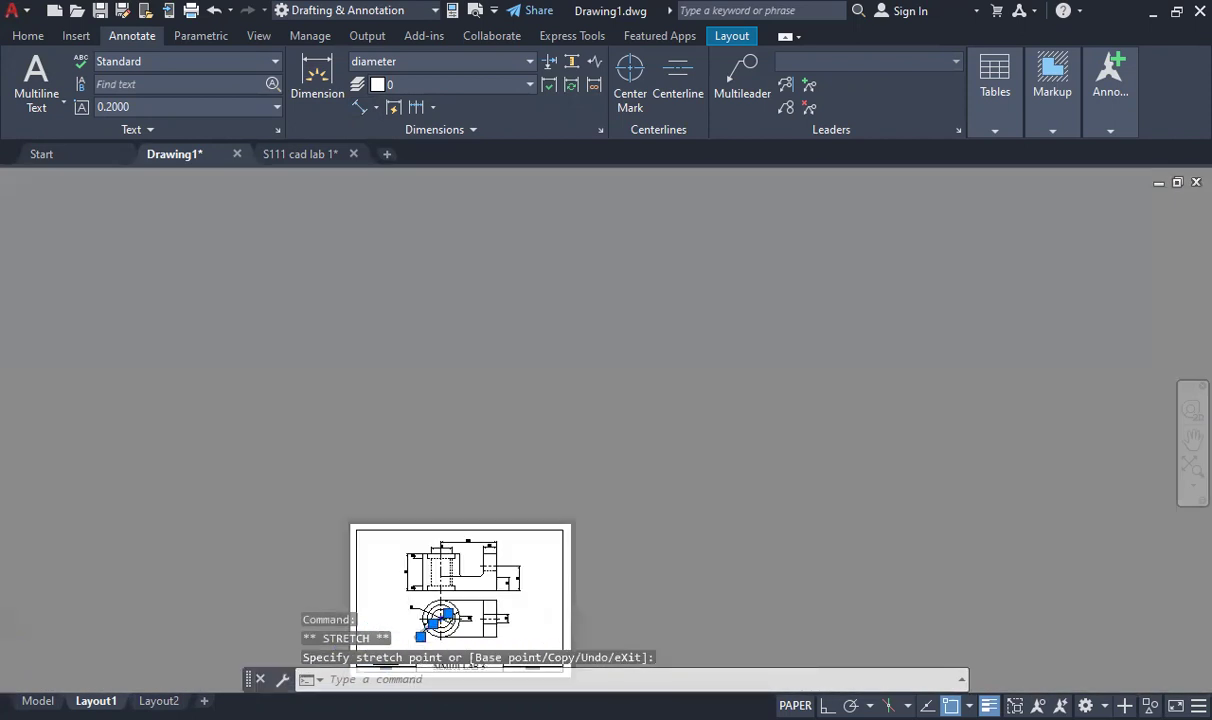
pyautogui.scroll(12, 416, 655)
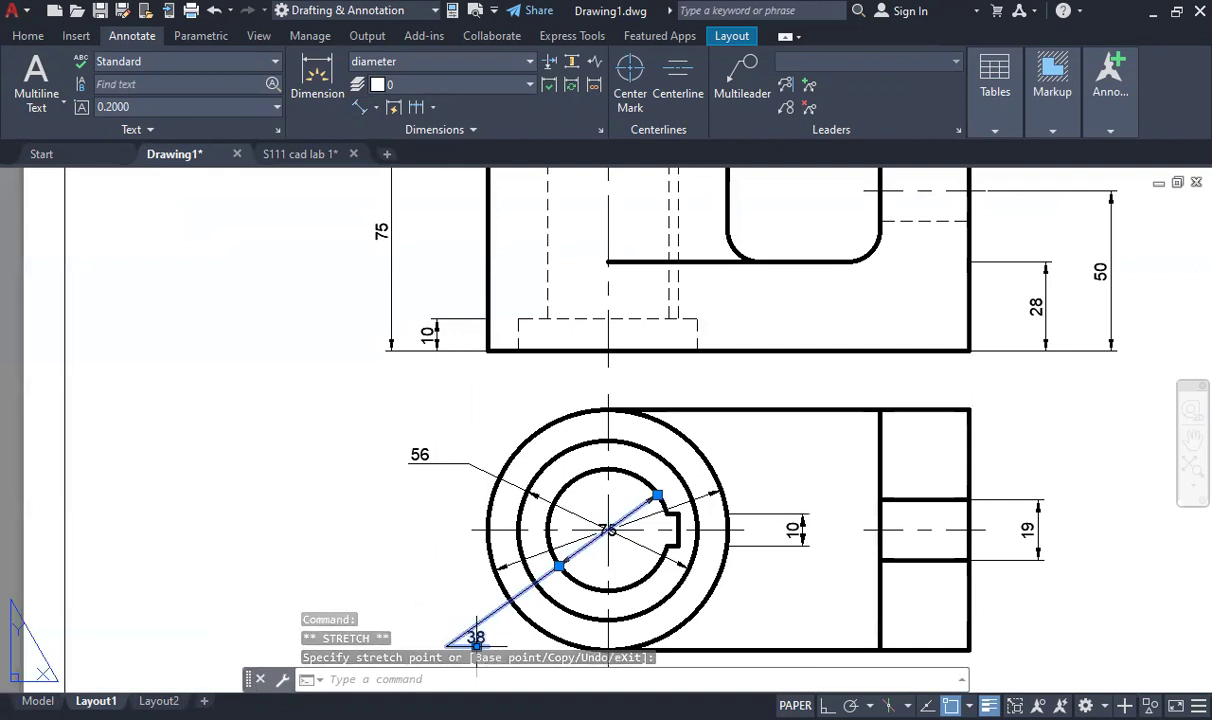
pyautogui.press('Escape')
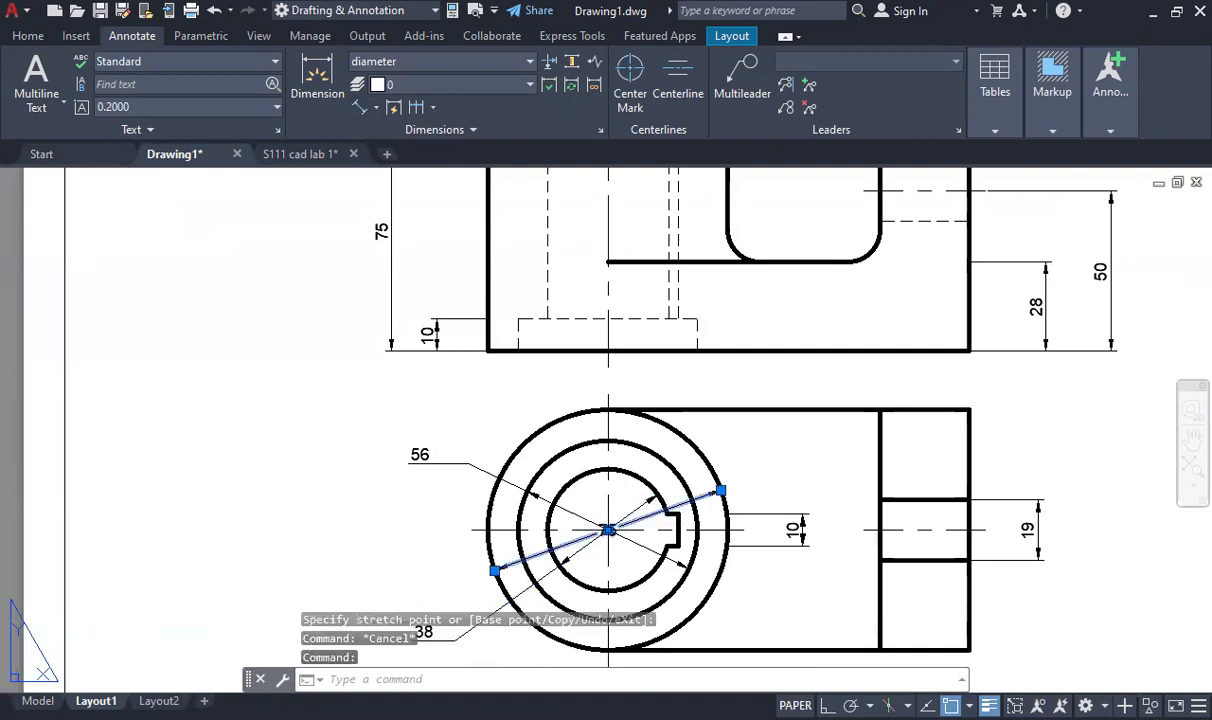
# Move the outermost circle's dimension text outside to the left, between the other two circle dimensions
pyautogui.click(608, 530)
pyautogui.click(425, 576)
pyautogui.press('Escape')
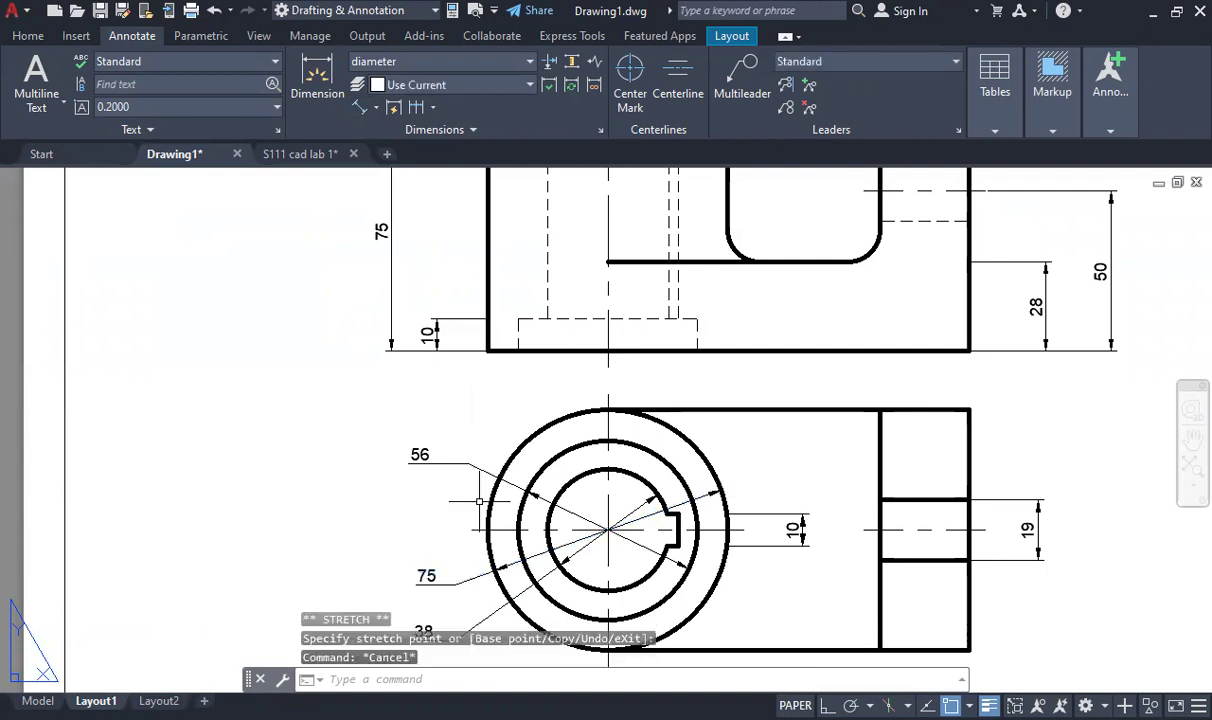
pyautogui.scroll(-4, 488, 525)
pyautogui.scroll(4, 486, 525)
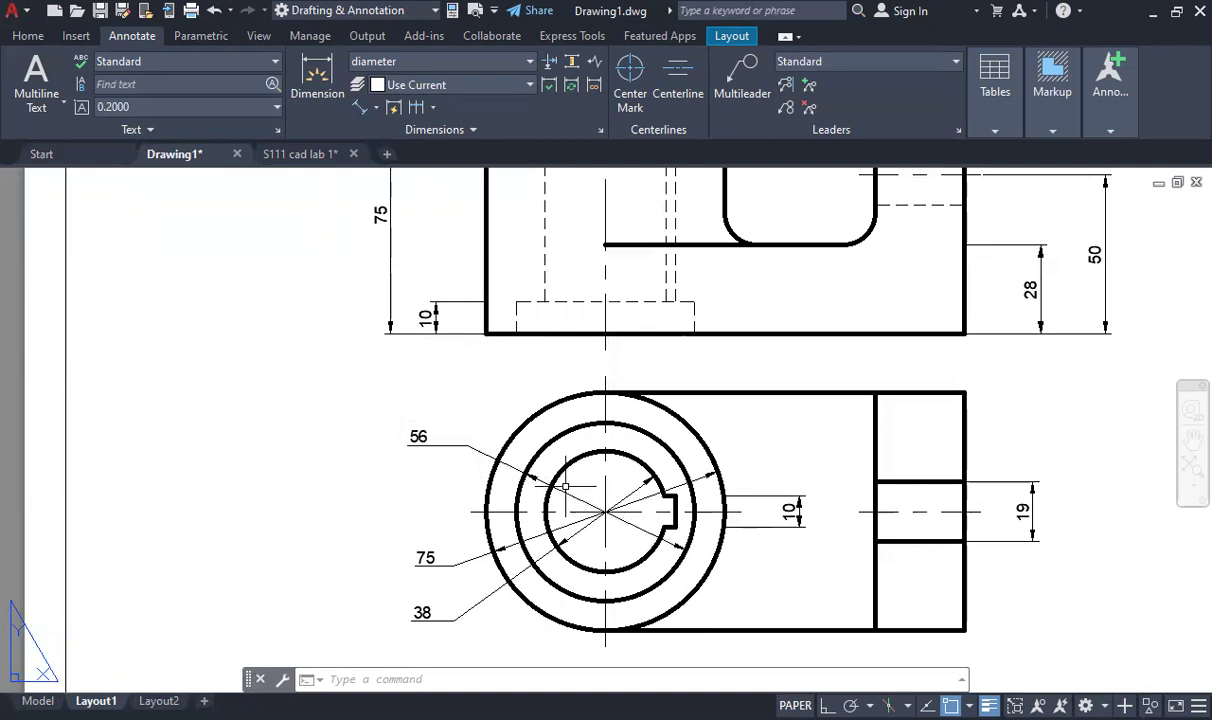
# Put a diameter symbol in front of the middle circle's dimension text so it reads Ø56
pyautogui.click(417, 437)
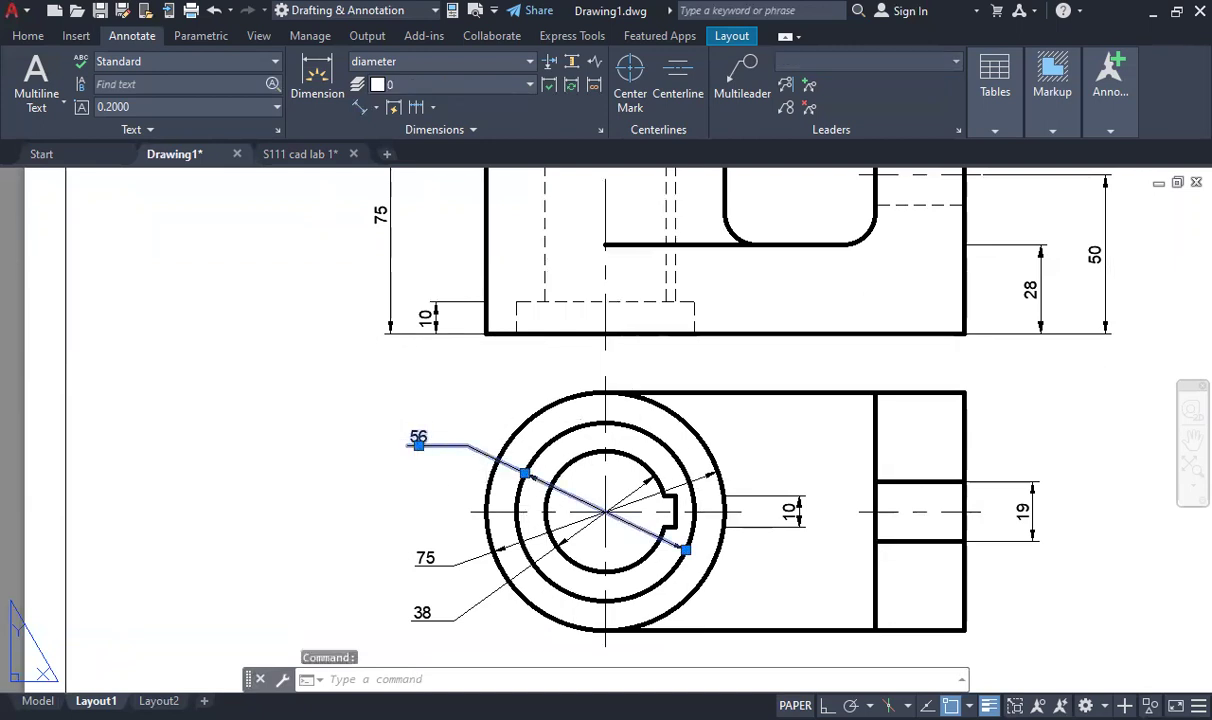
pyautogui.doubleClick(417, 437)
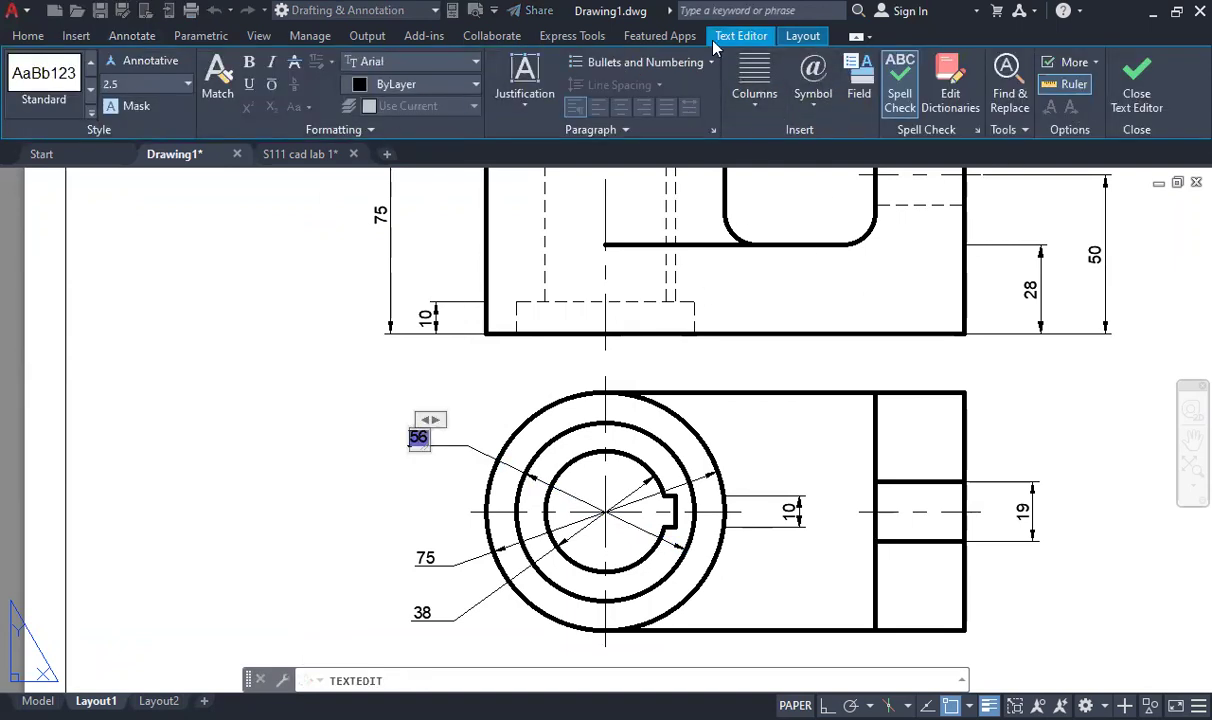
pyautogui.click(812, 90)
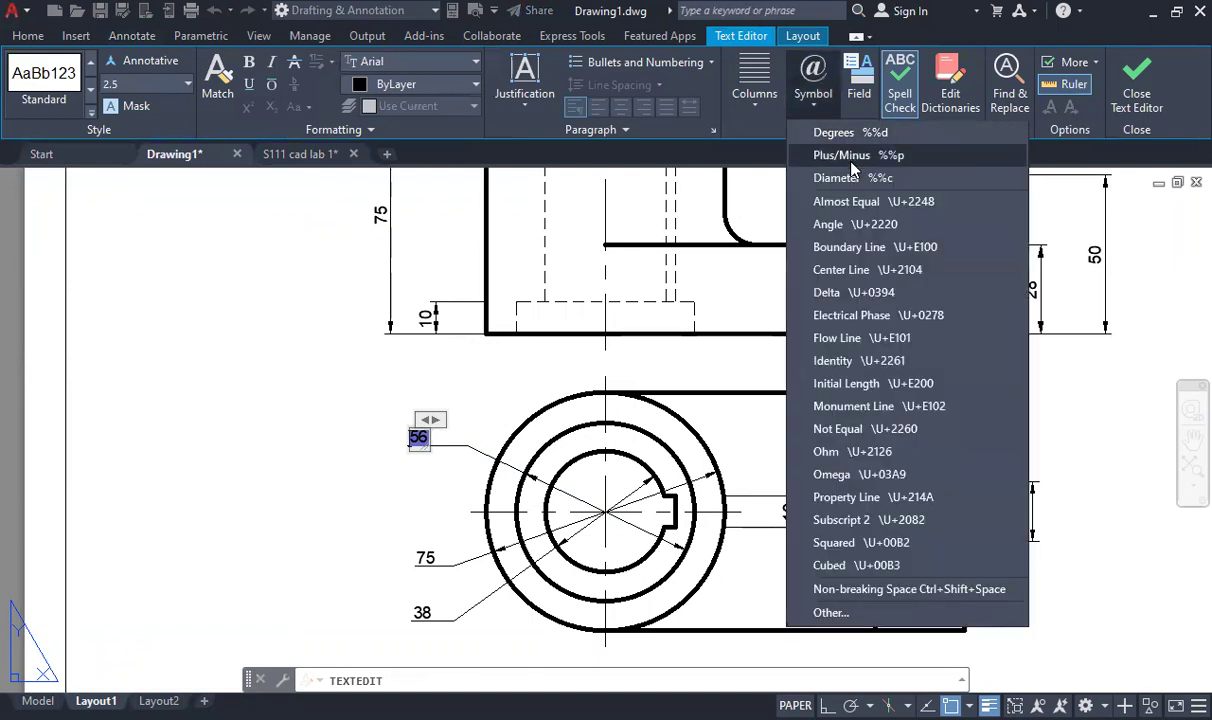
pyautogui.click(840, 177)
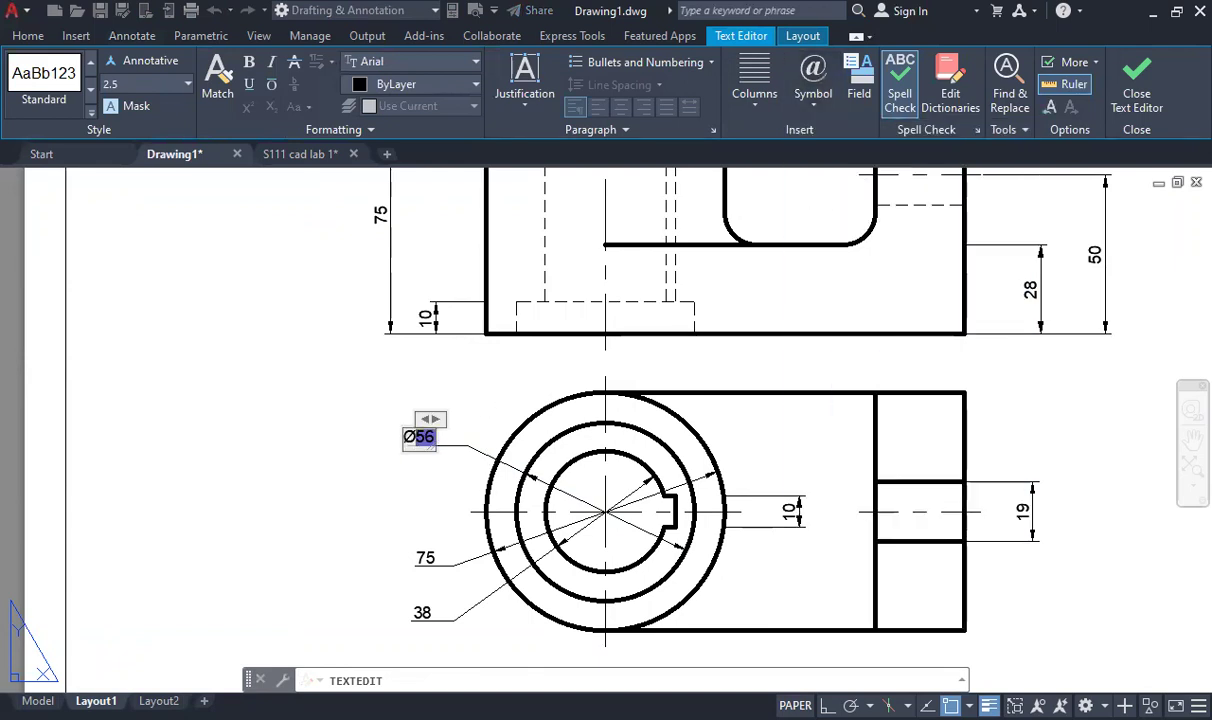
# Put a diameter symbol in front of the outermost circle's dimension text so it reads Ø75
pyautogui.doubleClick(425, 558)
pyautogui.click(813, 76)
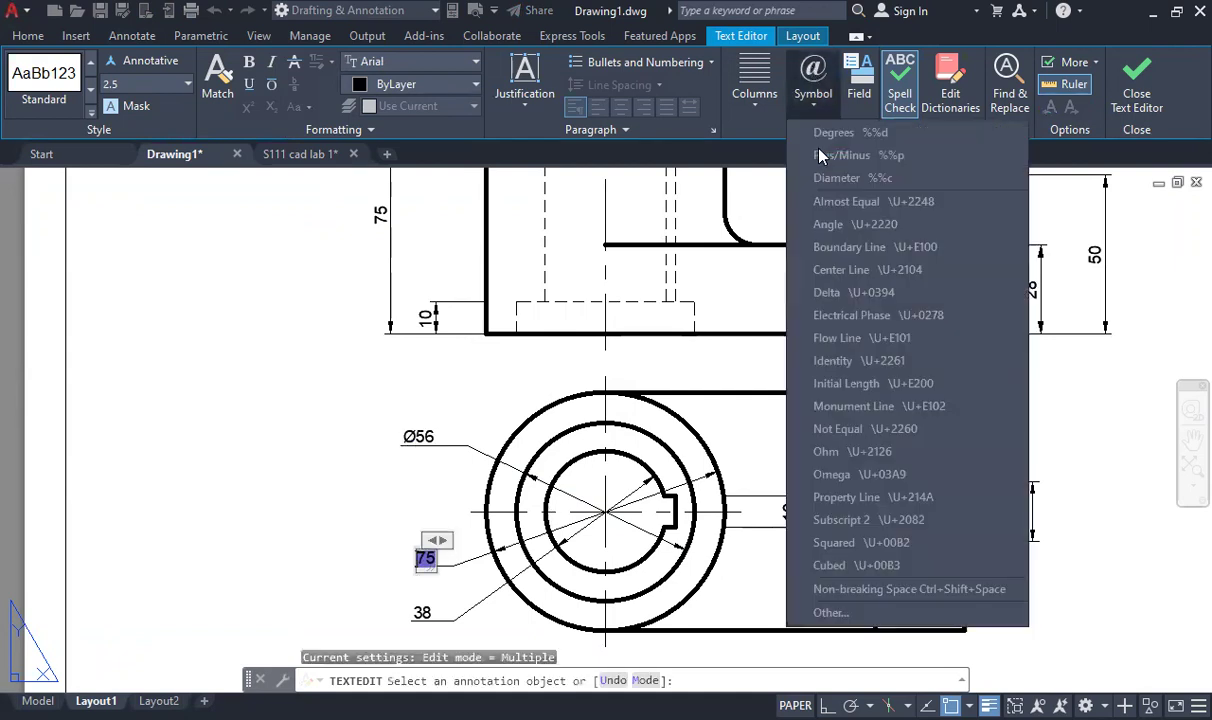
pyautogui.click(838, 177)
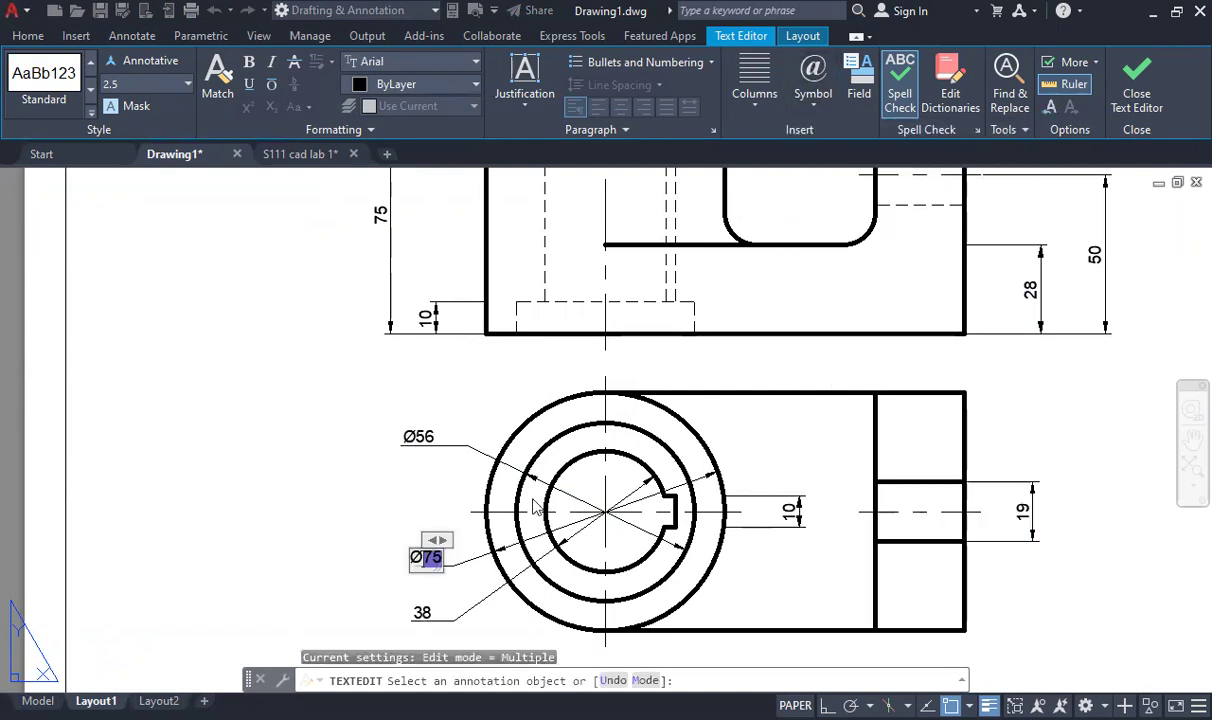
pyautogui.click(1136, 70)
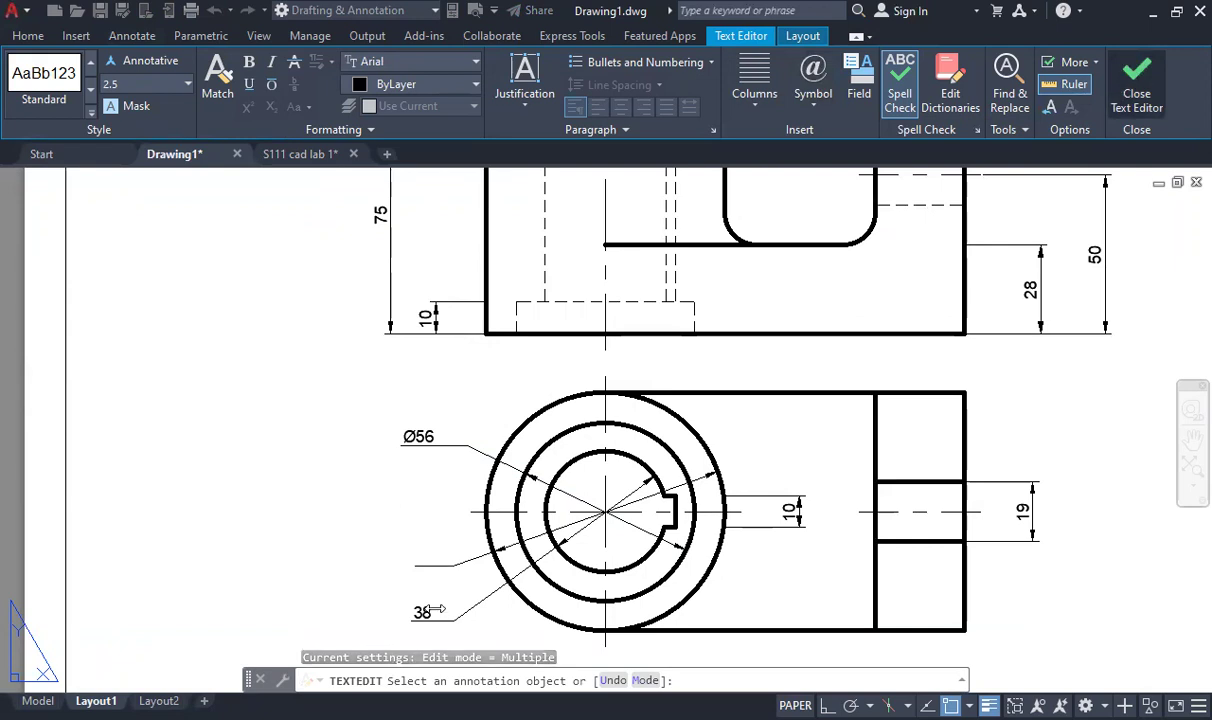
# Put a diameter symbol in front of the bore circle's dimension text so it reads Ø38, and finish text editing
pyautogui.click(430, 614)
pyautogui.press('Delete')
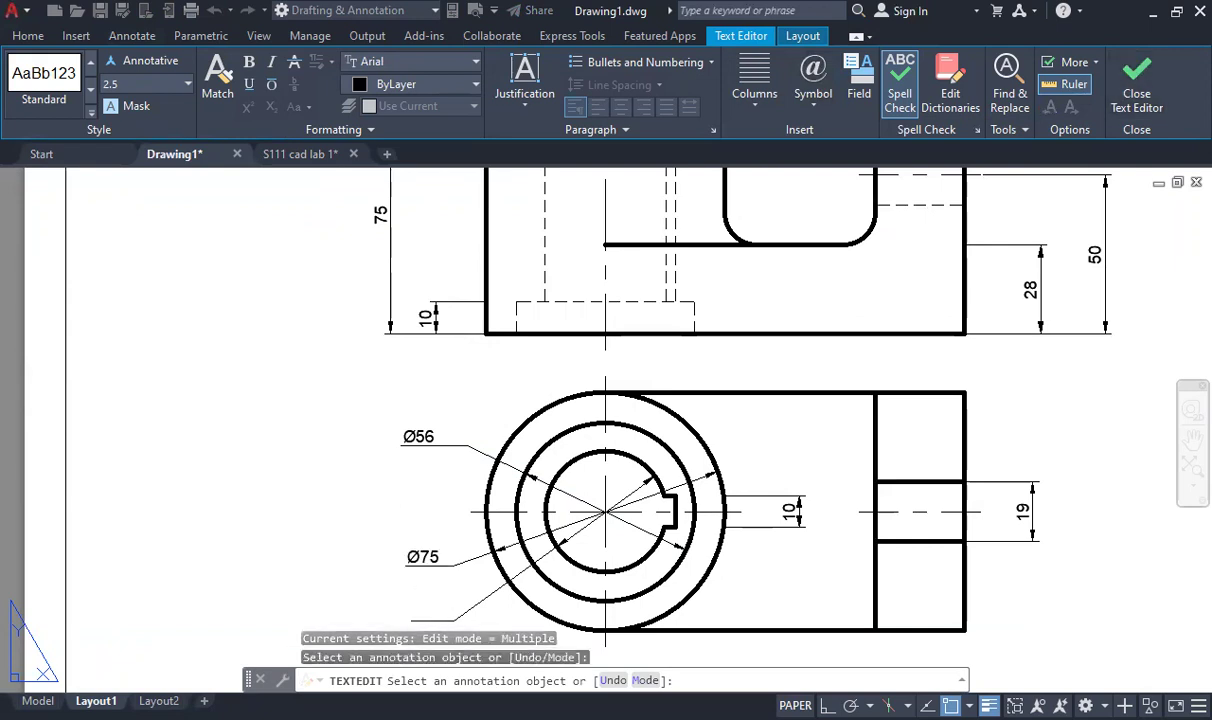
pyautogui.click(1136, 95)
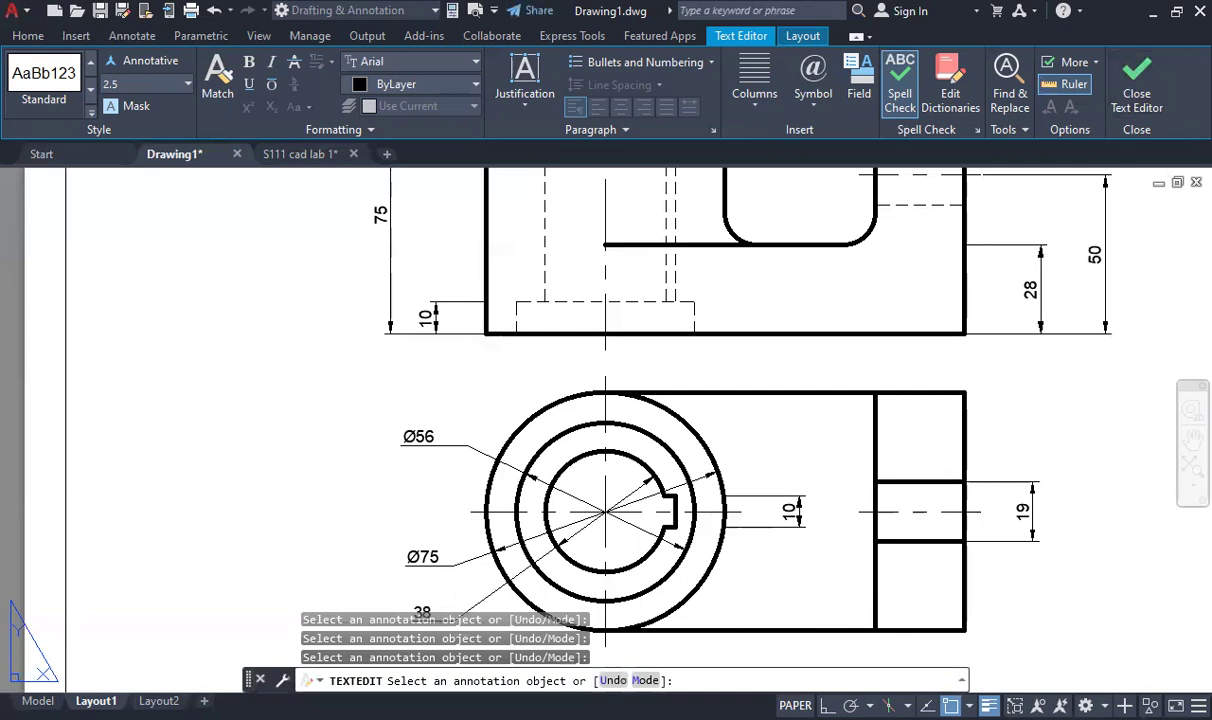
pyautogui.click(422, 612)
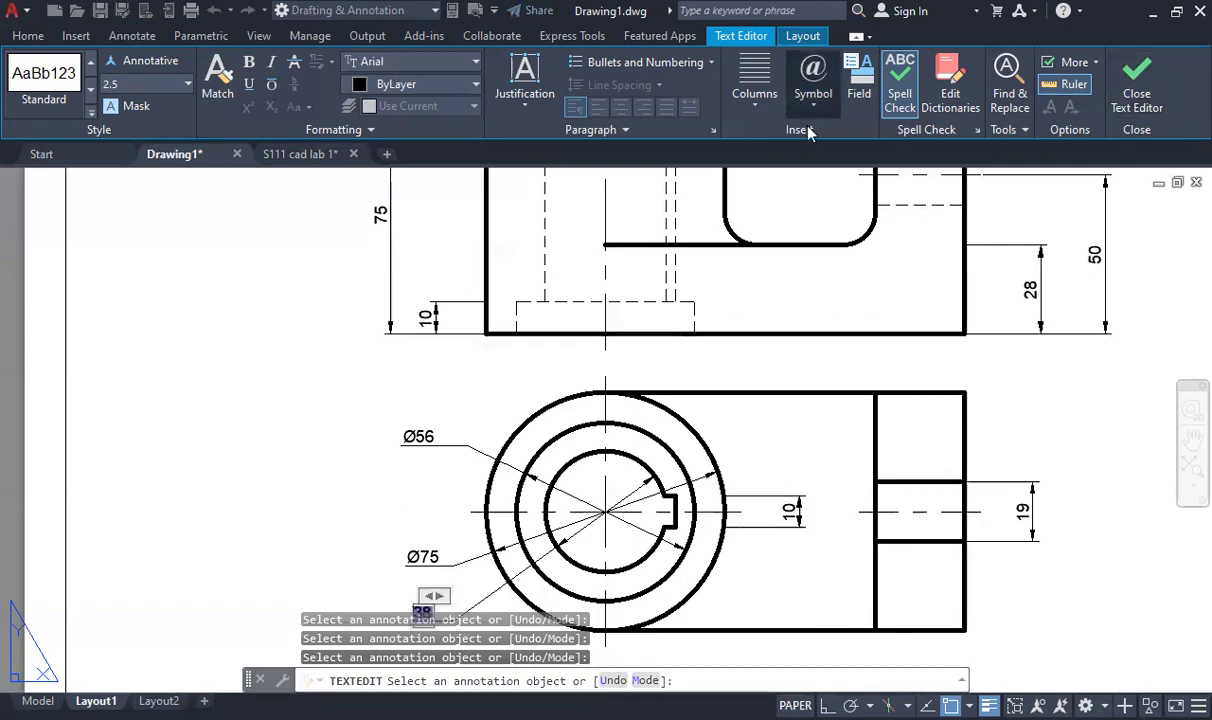
pyautogui.click(813, 80)
pyautogui.click(838, 178)
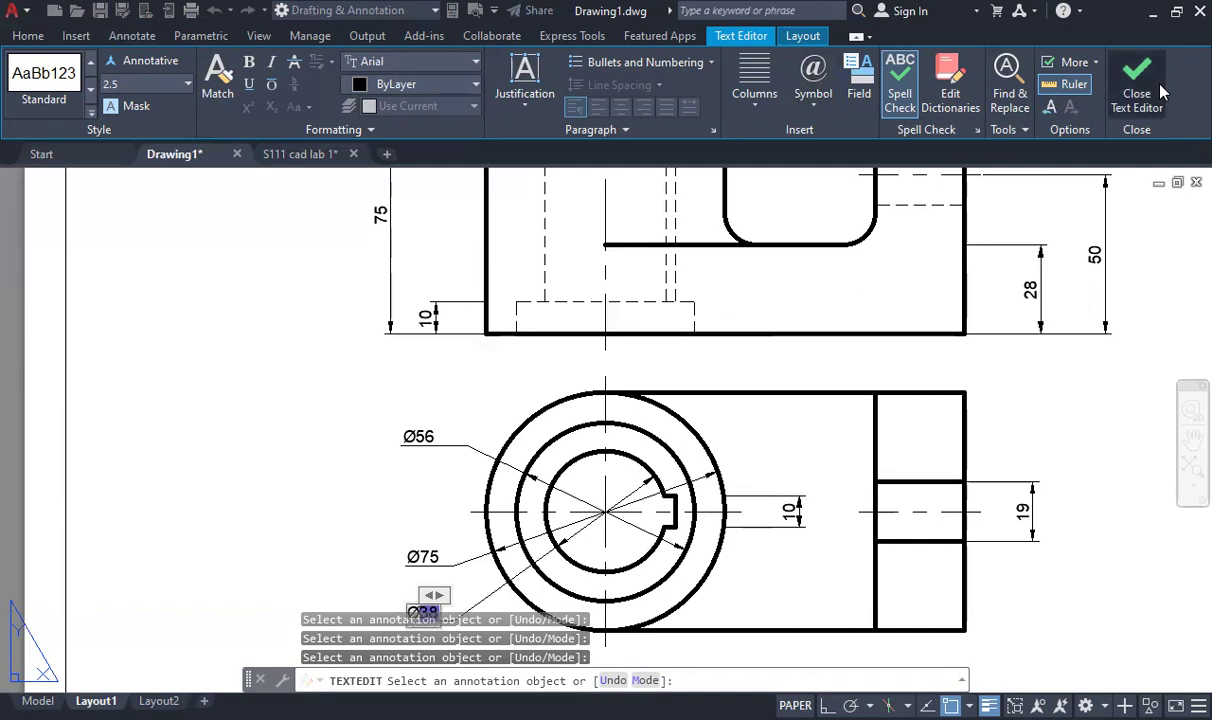
pyautogui.click(1131, 81)
pyautogui.press('Escape')
# Use DIMBREAK to break the 113 dimension's extension line where it crosses the 41 dimension in the upper view
pyautogui.scroll(-3, 440, 500)
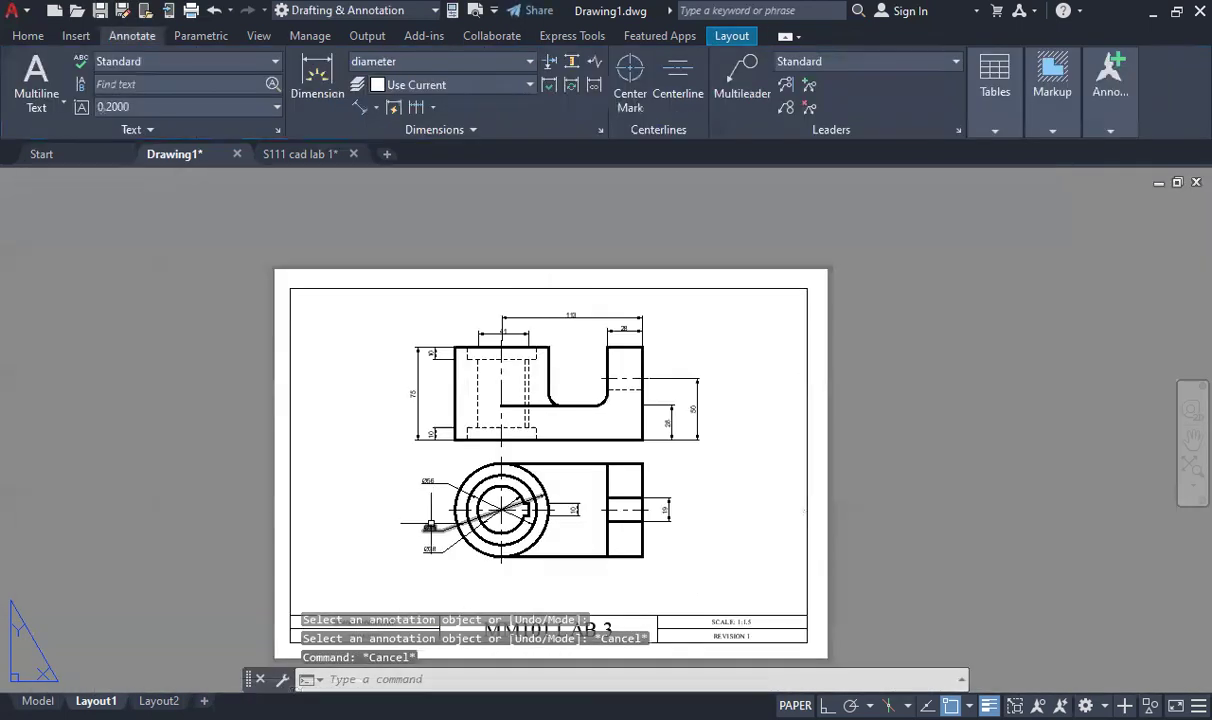
pyautogui.scroll(3, 445, 502)
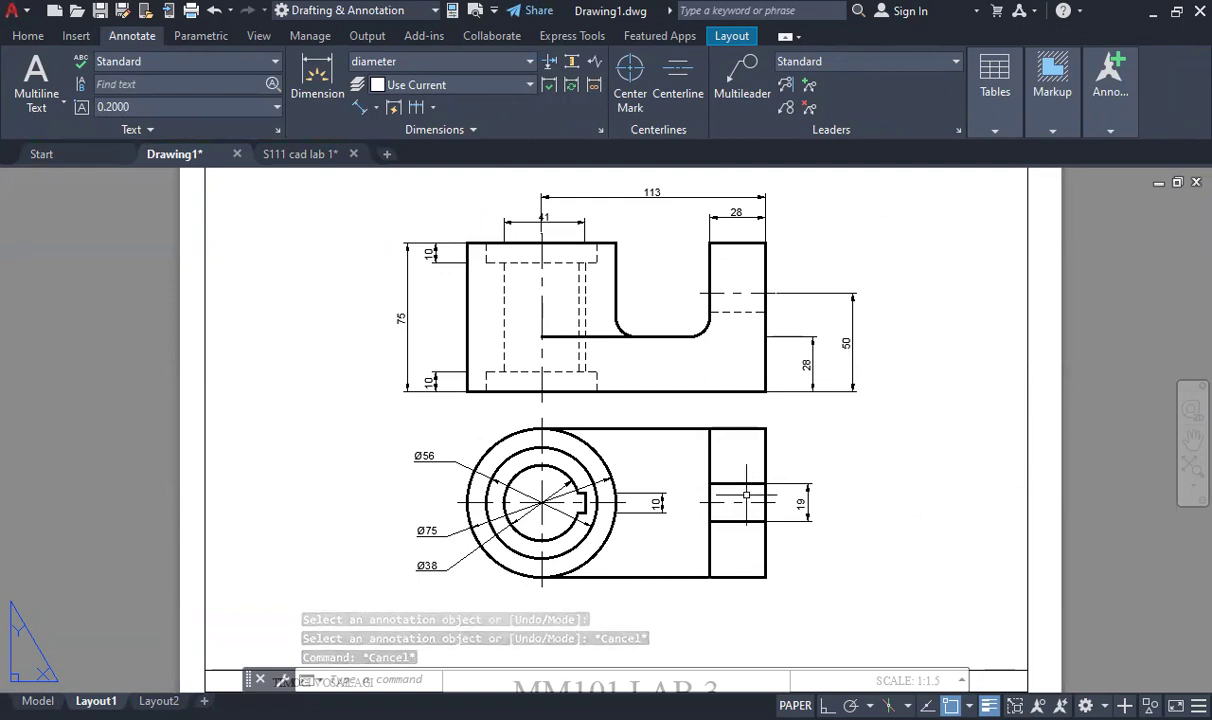
pyautogui.scroll(-2, 440, 390)
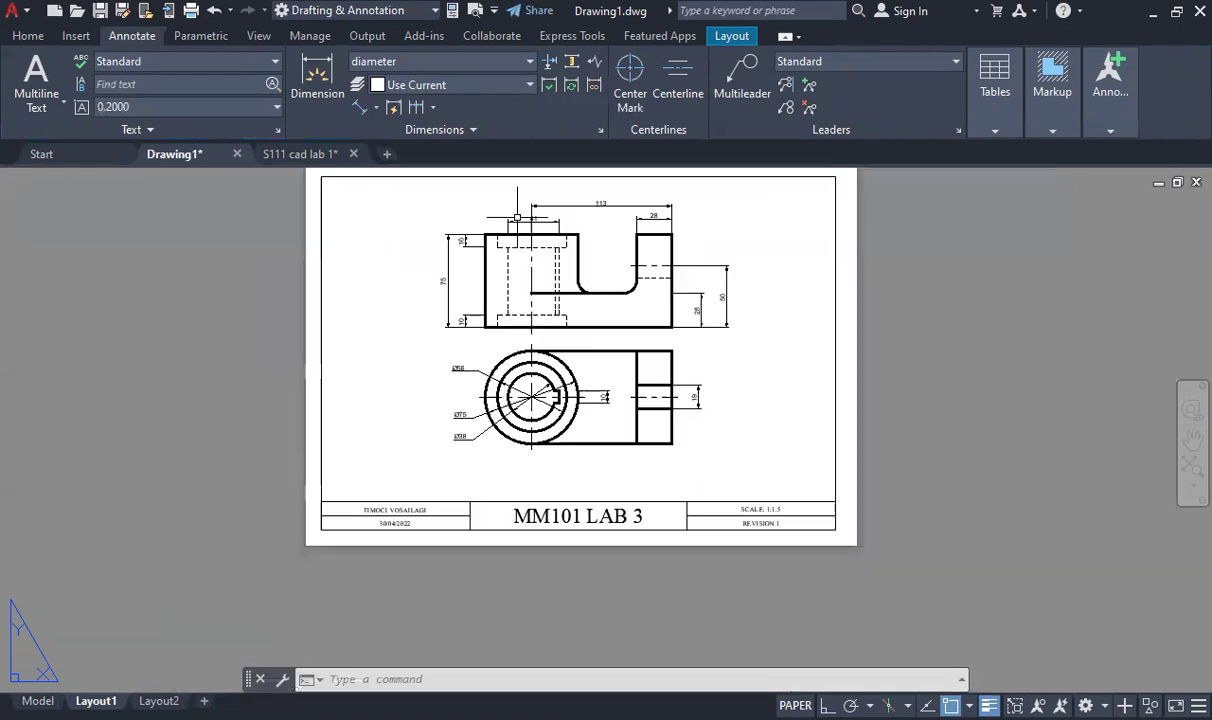
pyautogui.scroll(4, 520, 200)
pyautogui.scroll(3, 551, 229)
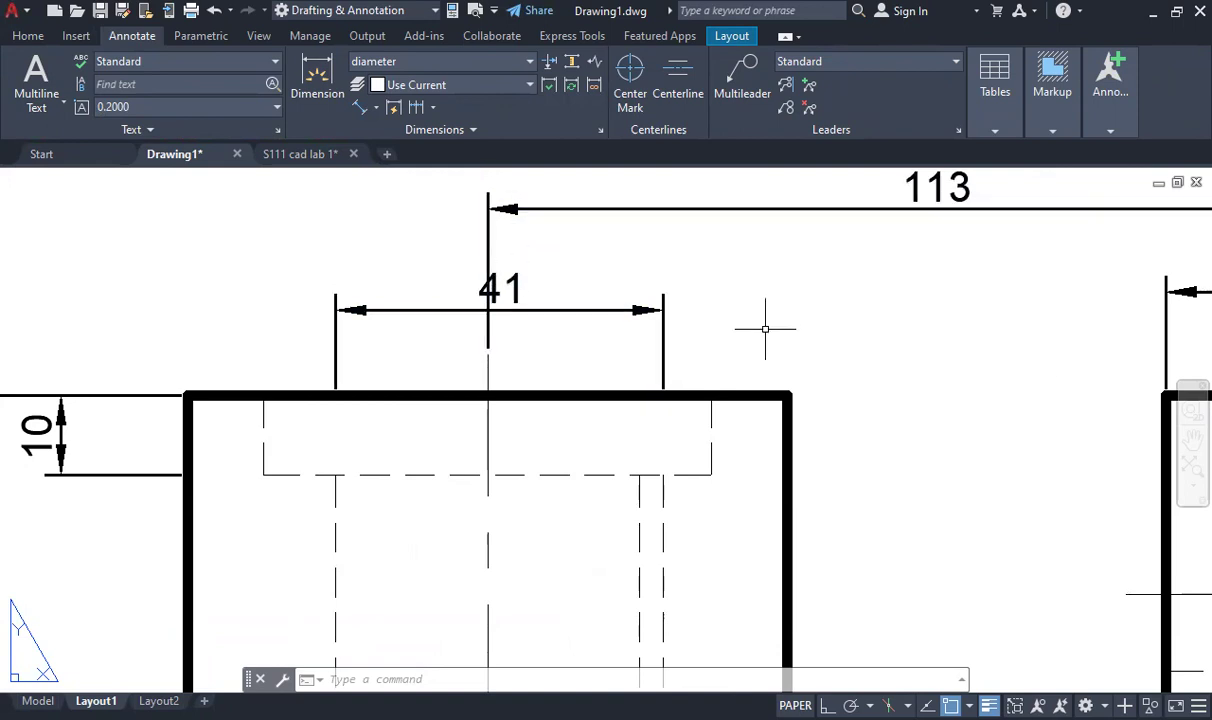
pyautogui.write('DIMbr')
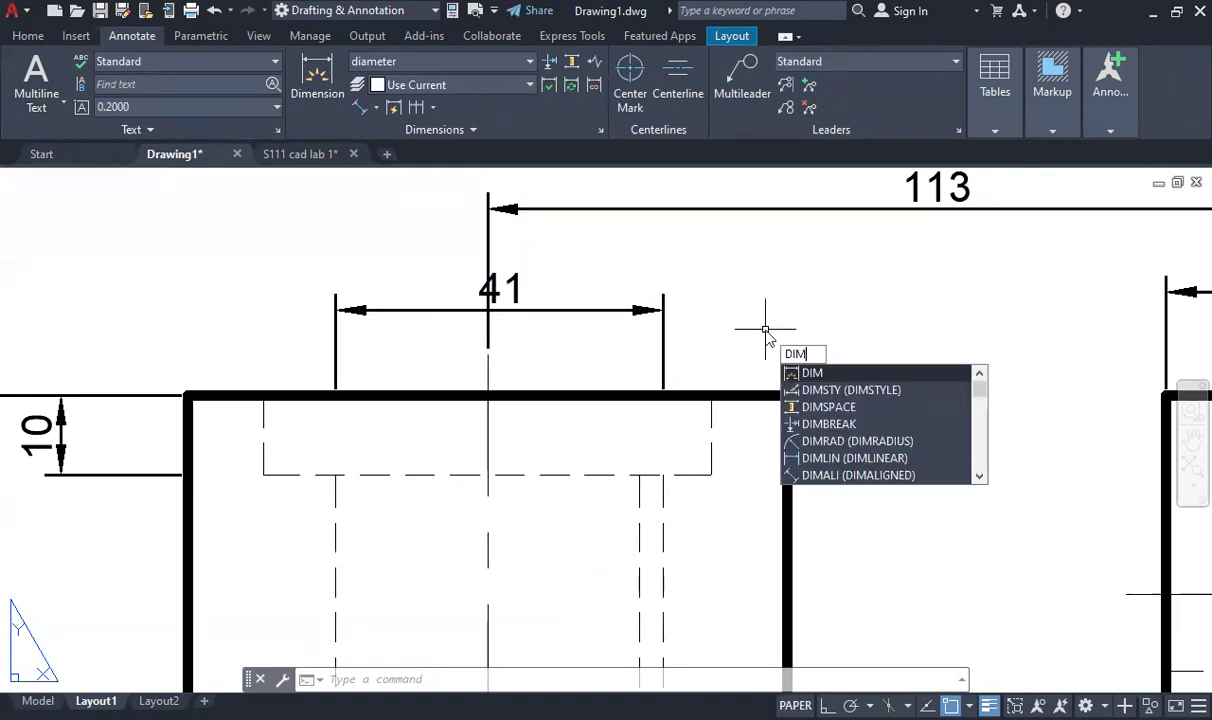
pyautogui.write('e')
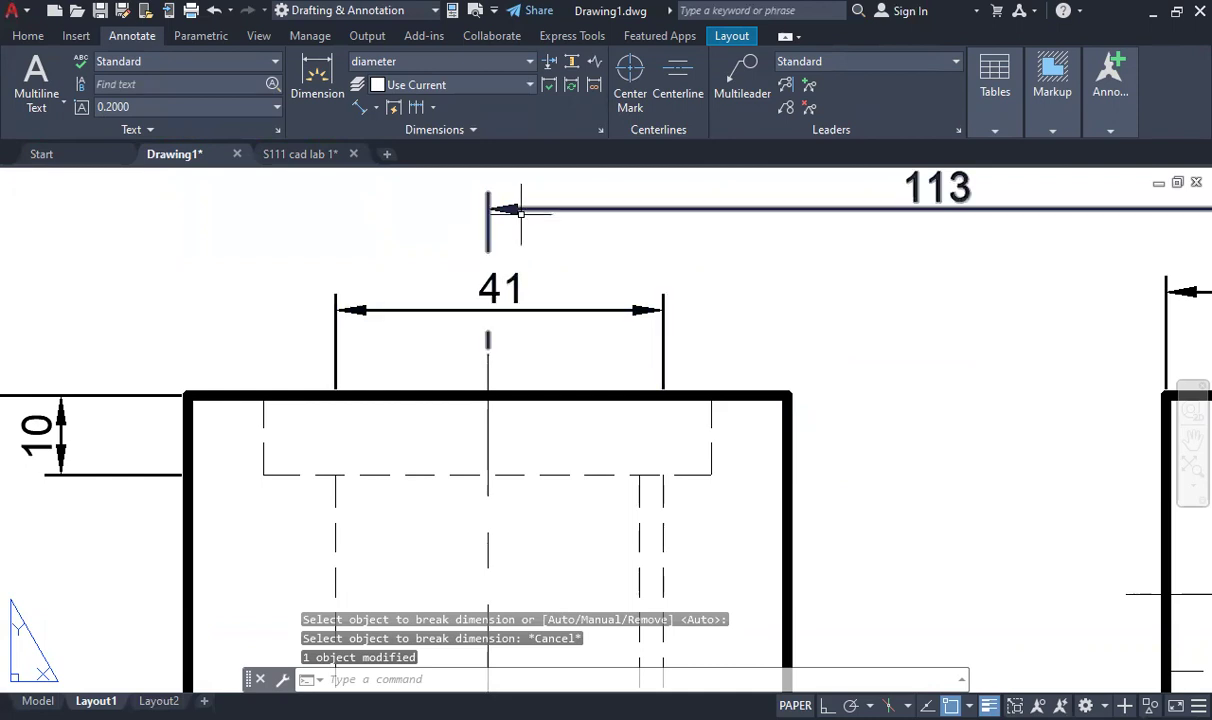
# Lower the dimension line of the horizontal 28 dimension above the right upright, level with the 41 dimension
pyautogui.scroll(-6, 577, 310)
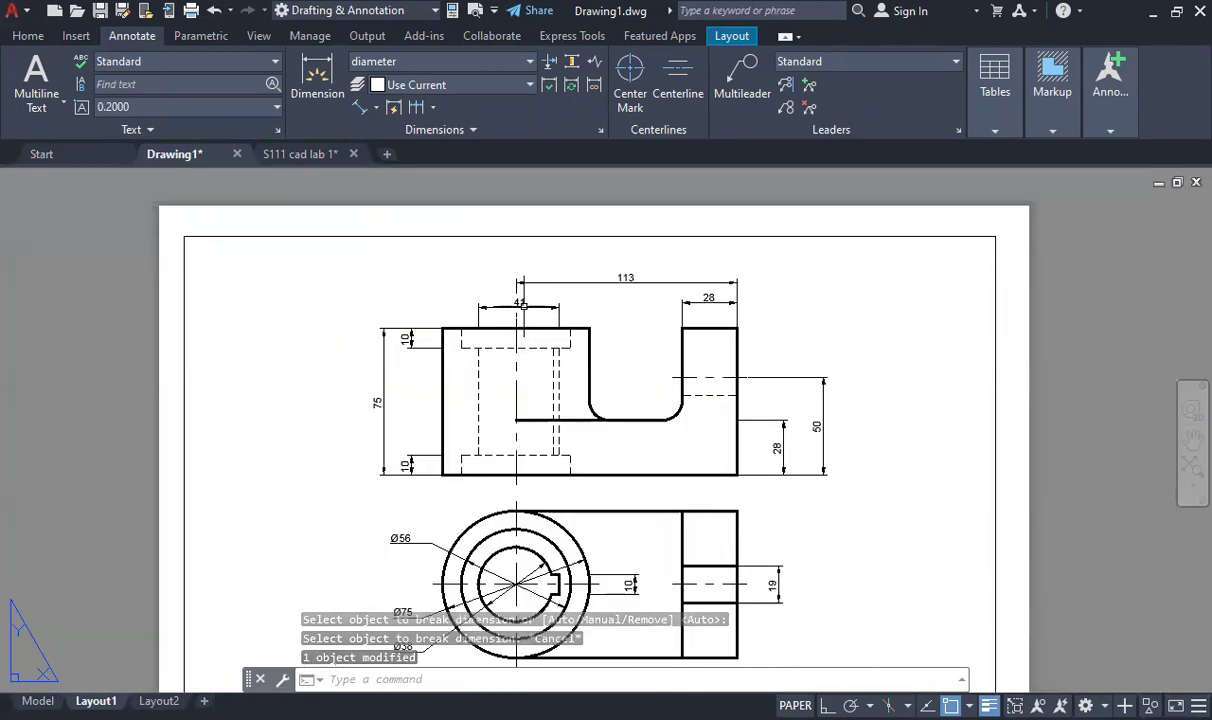
pyautogui.scroll(4, 542, 343)
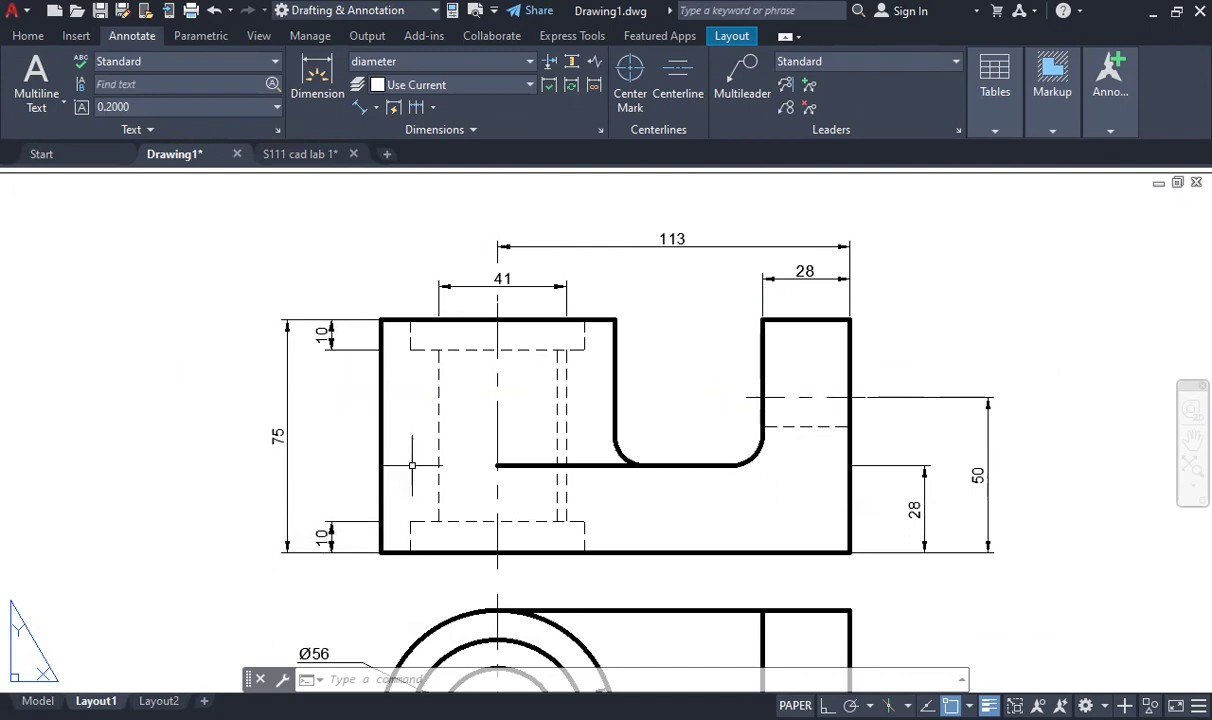
pyautogui.click(790, 272)
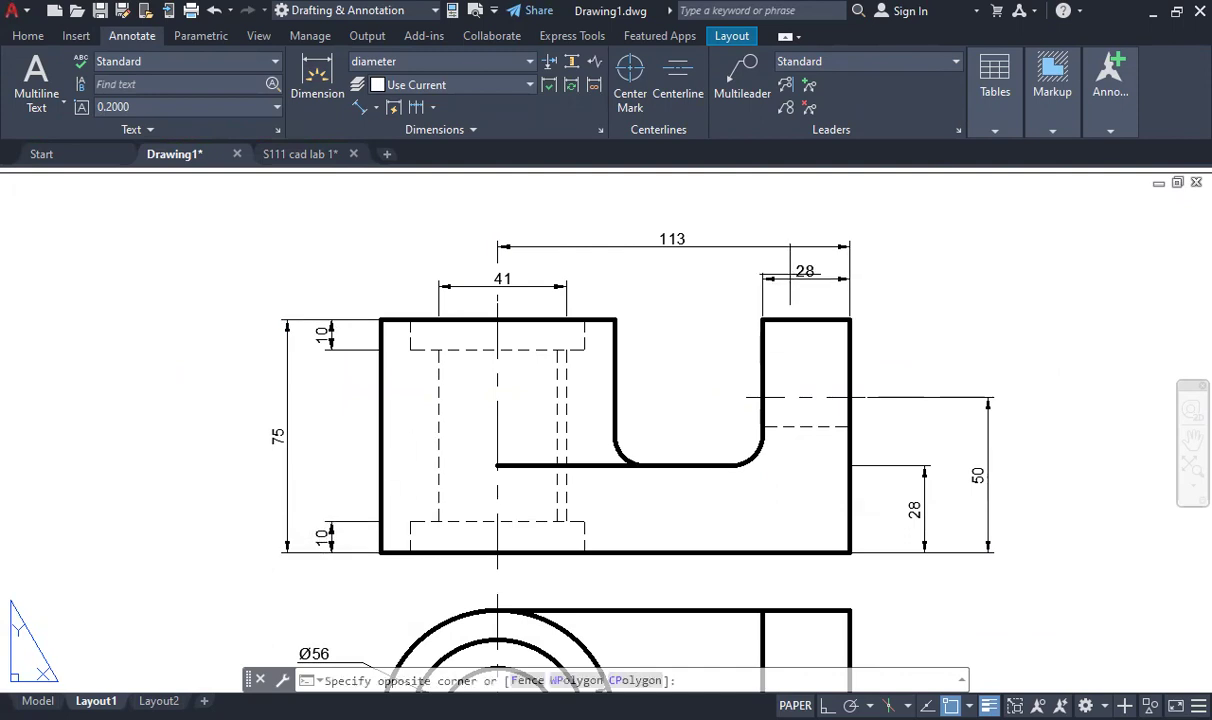
pyautogui.click(712, 296)
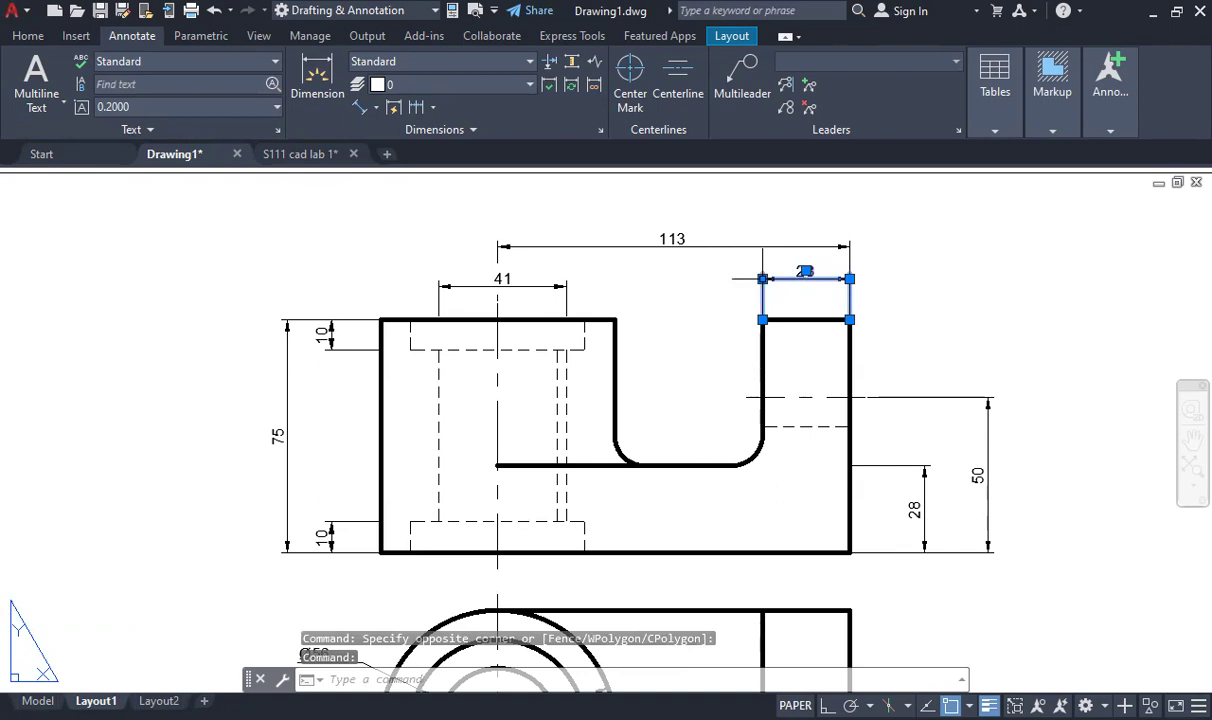
pyautogui.click(762, 279)
pyautogui.scroll(2, 762, 279)
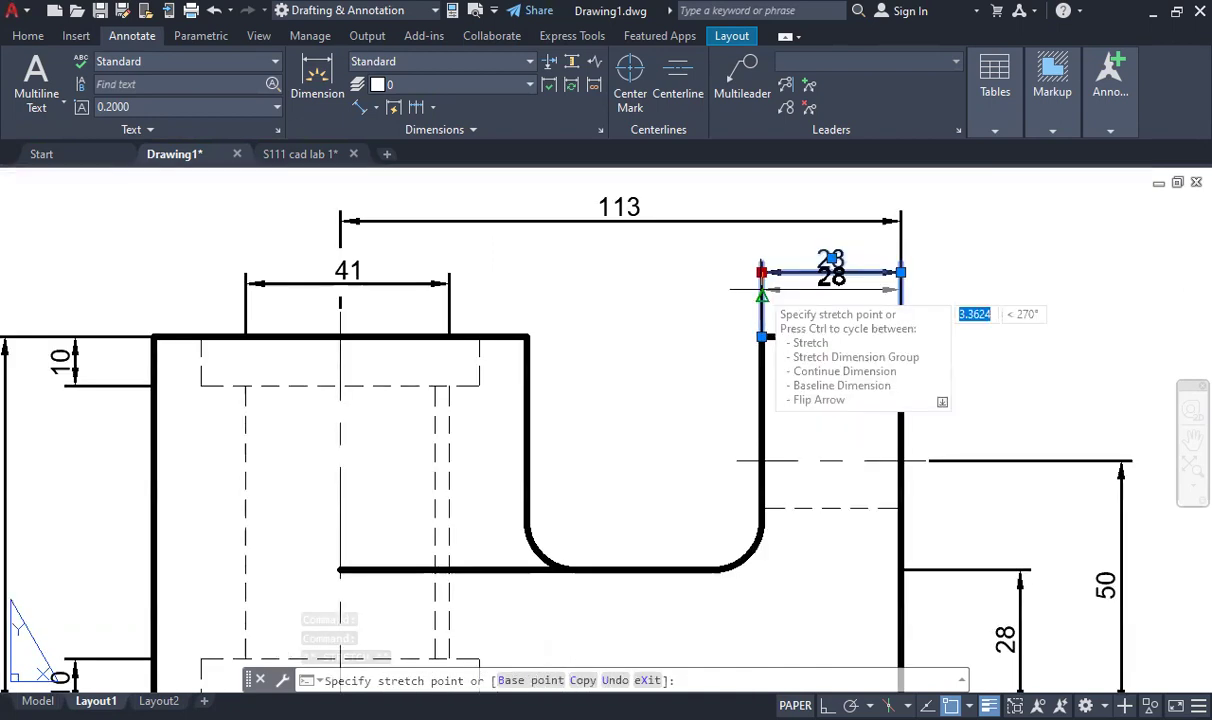
pyautogui.scroll(2, 762, 290)
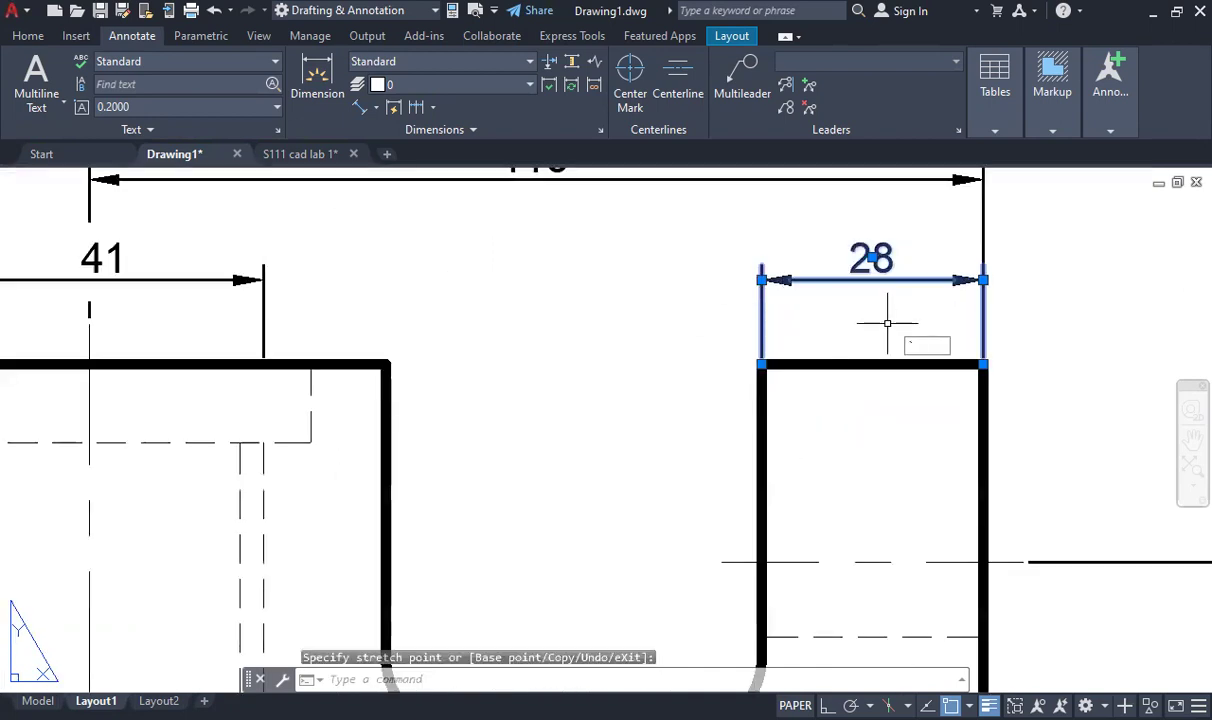
pyautogui.press('Escape')
pyautogui.press('Escape')
pyautogui.scroll(-6, 875, 235)
pyautogui.scroll(4, 885, 235)
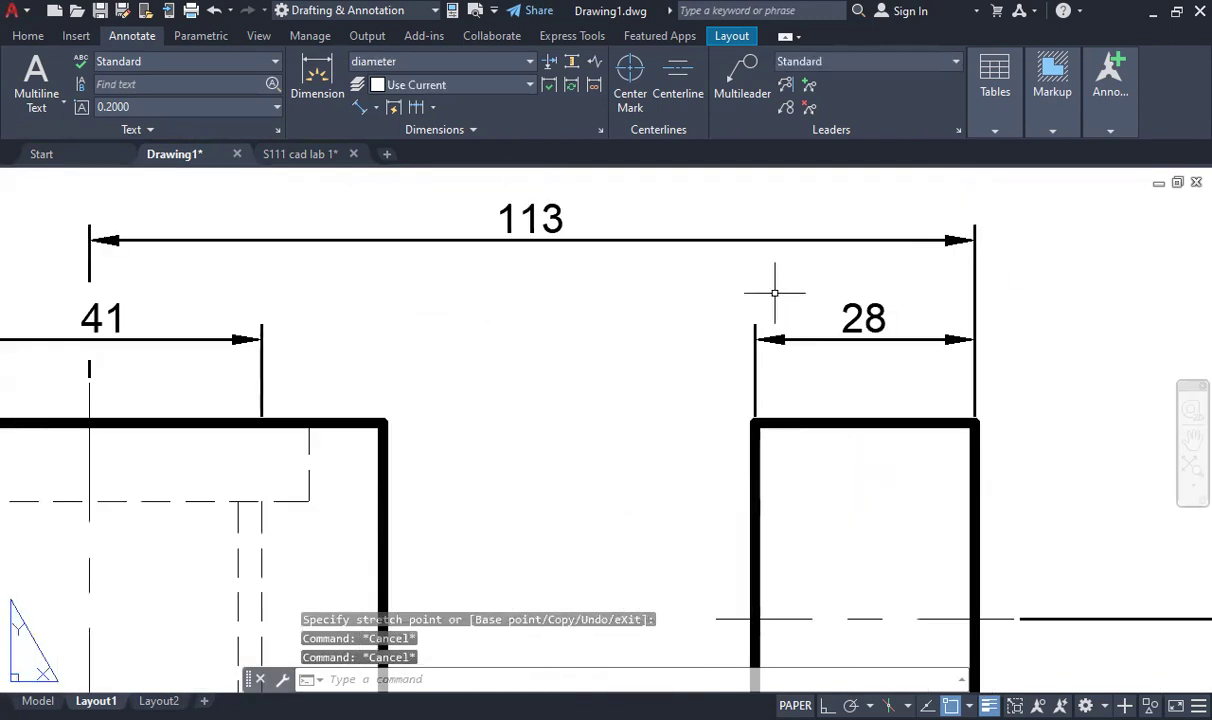
# Use DIMSPACE to space the 113 dimension 12 from the horizontal 28 dimension above the upper view
pyautogui.scroll(-2, 690, 280)
pyautogui.write('dimsp')
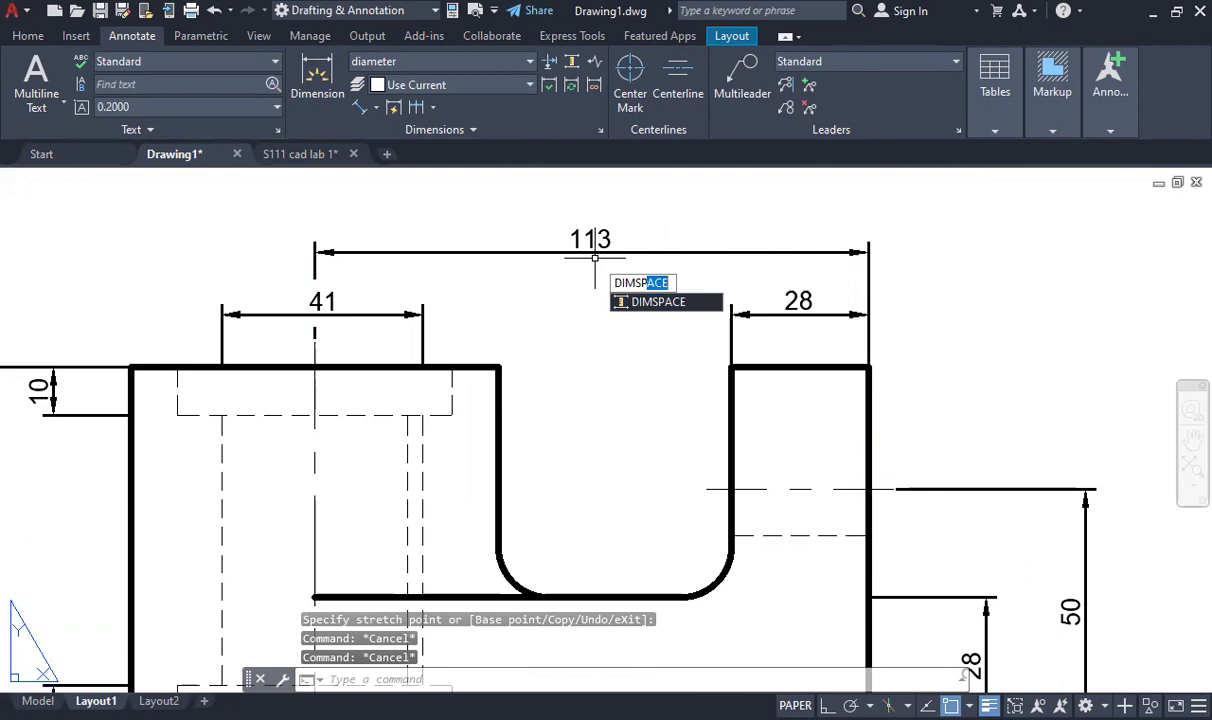
pyautogui.press('Return')
pyautogui.click(593, 241)
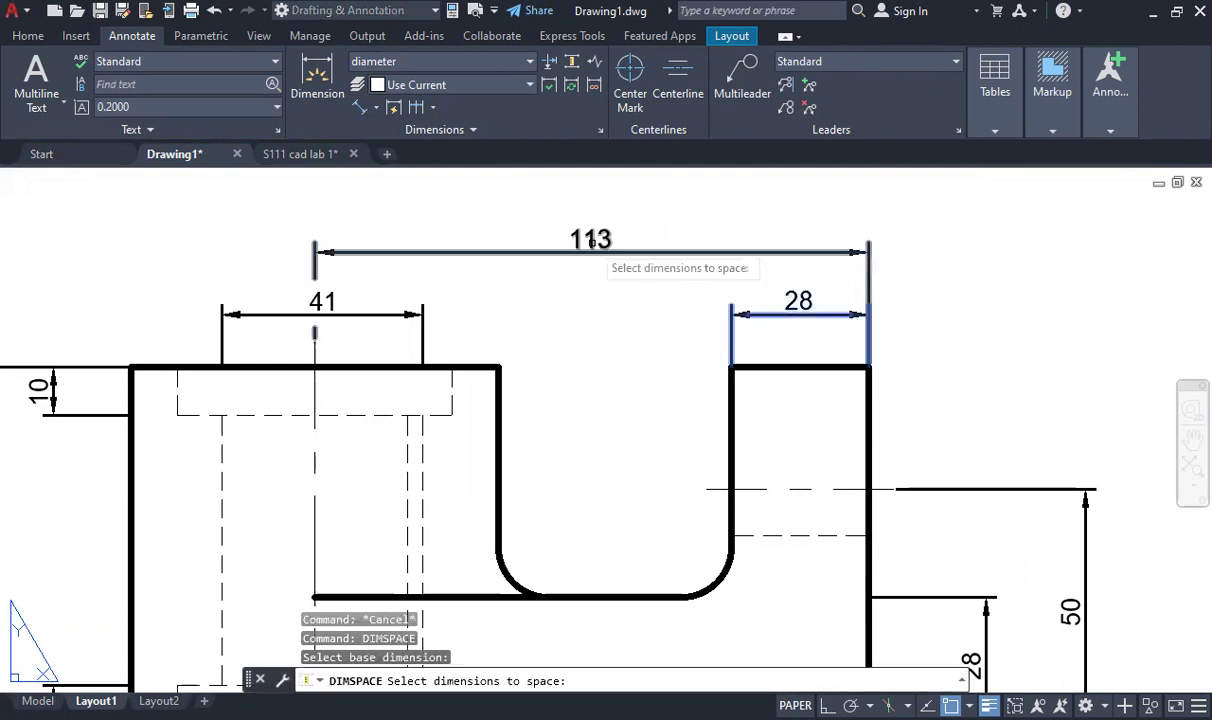
pyautogui.click(752, 318)
pyautogui.press('Return')
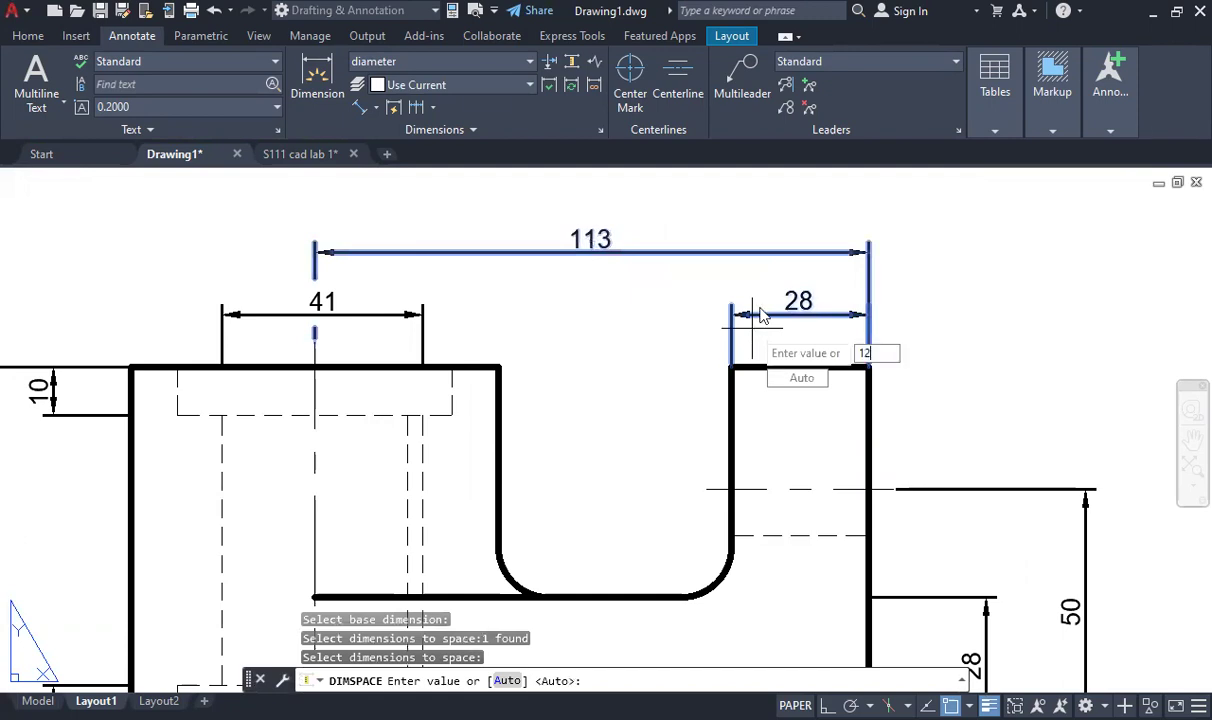
pyautogui.press('Return')
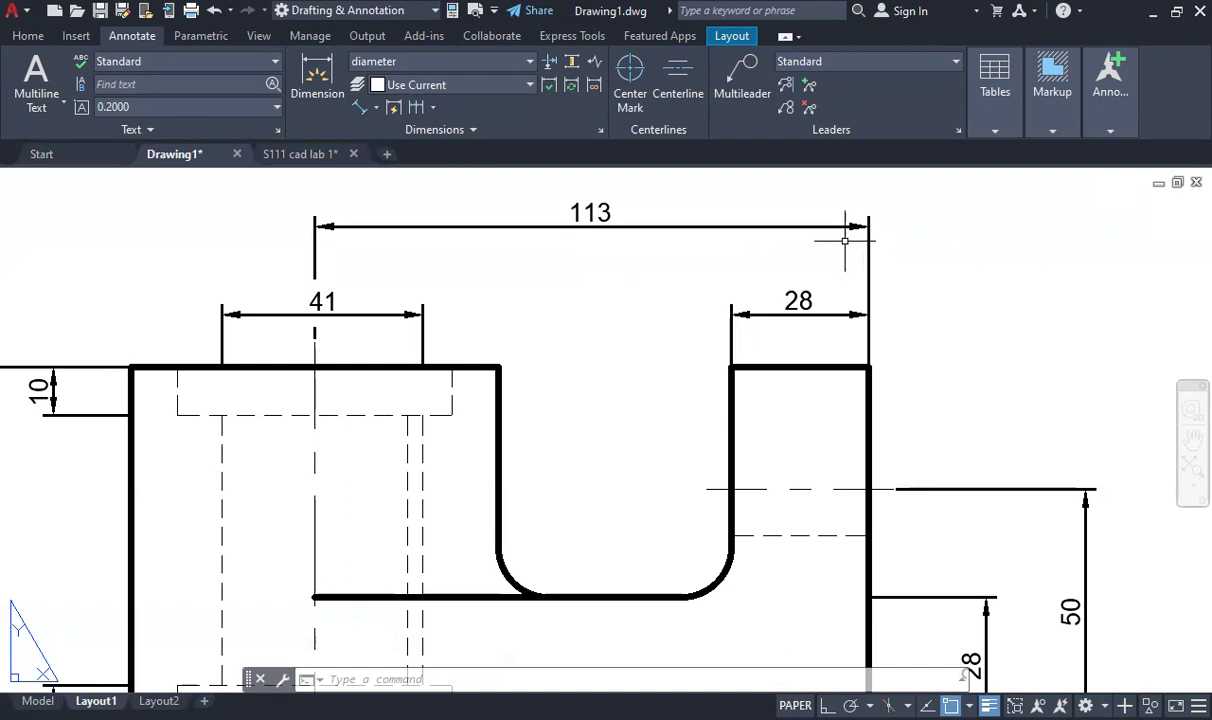
# Use DIMSPACE to space the vertical 50 dimension 12 from the vertical 28 dimension beside the upper view
pyautogui.scroll(-6, 840, 297)
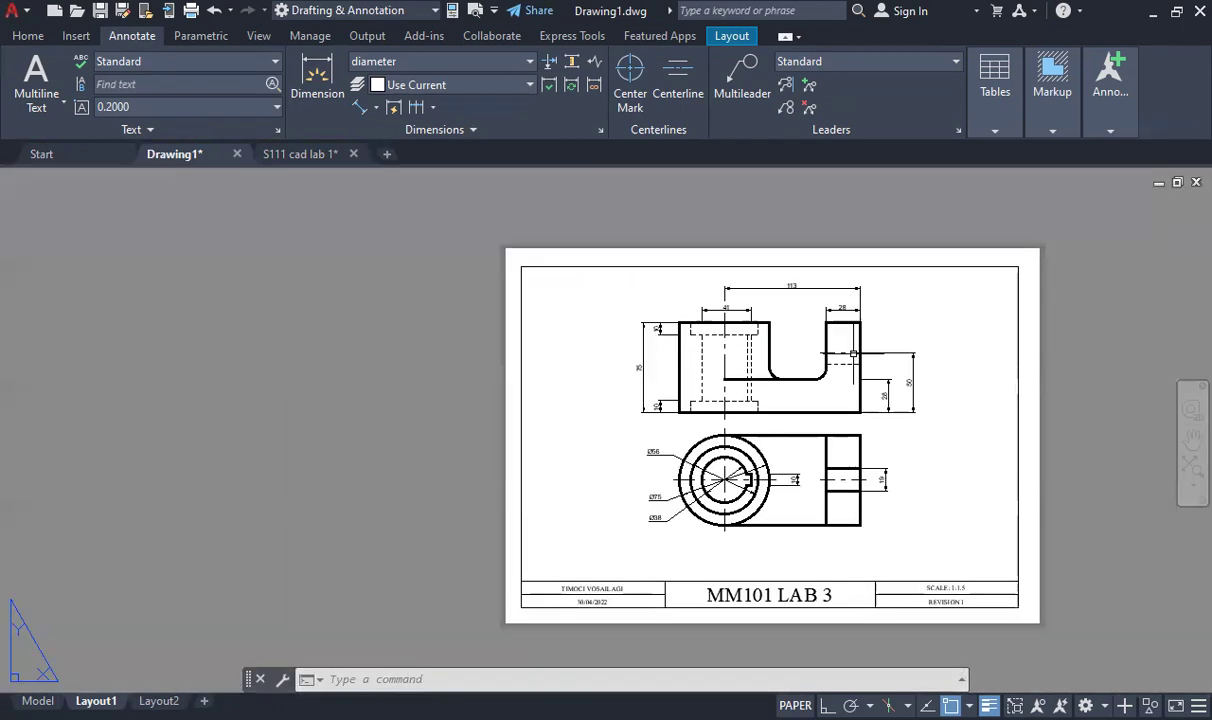
pyautogui.scroll(4, 922, 397)
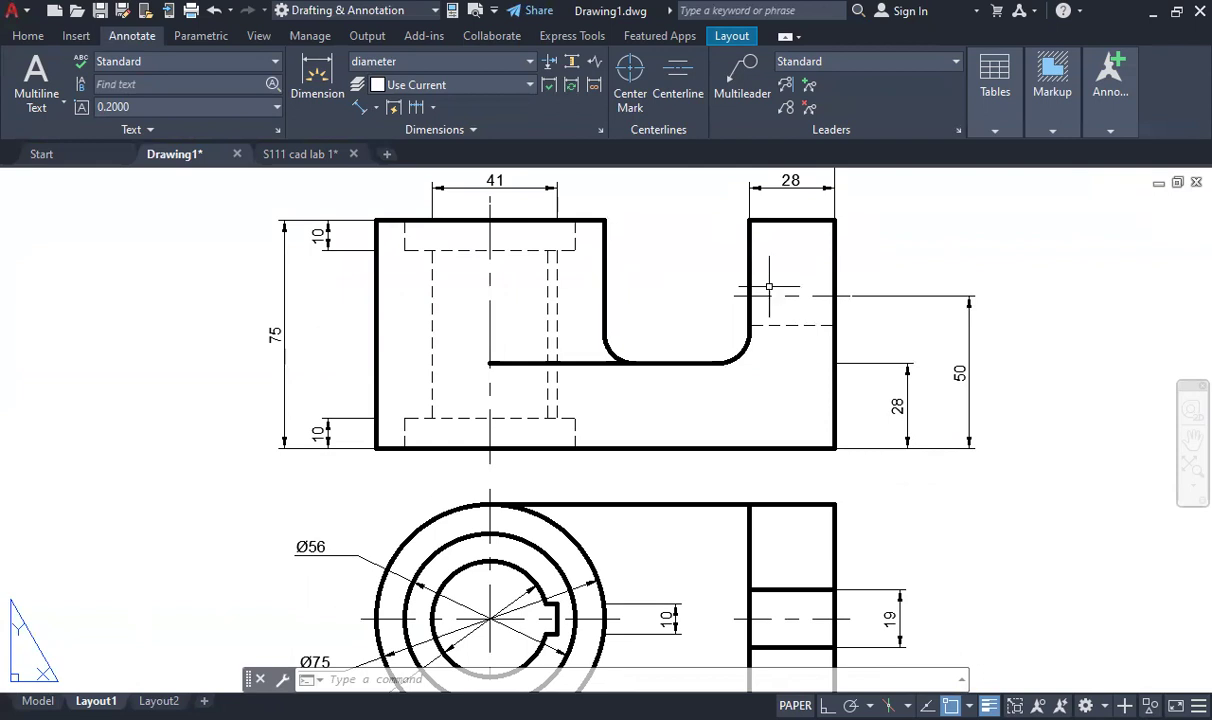
pyautogui.write('DIMSP')
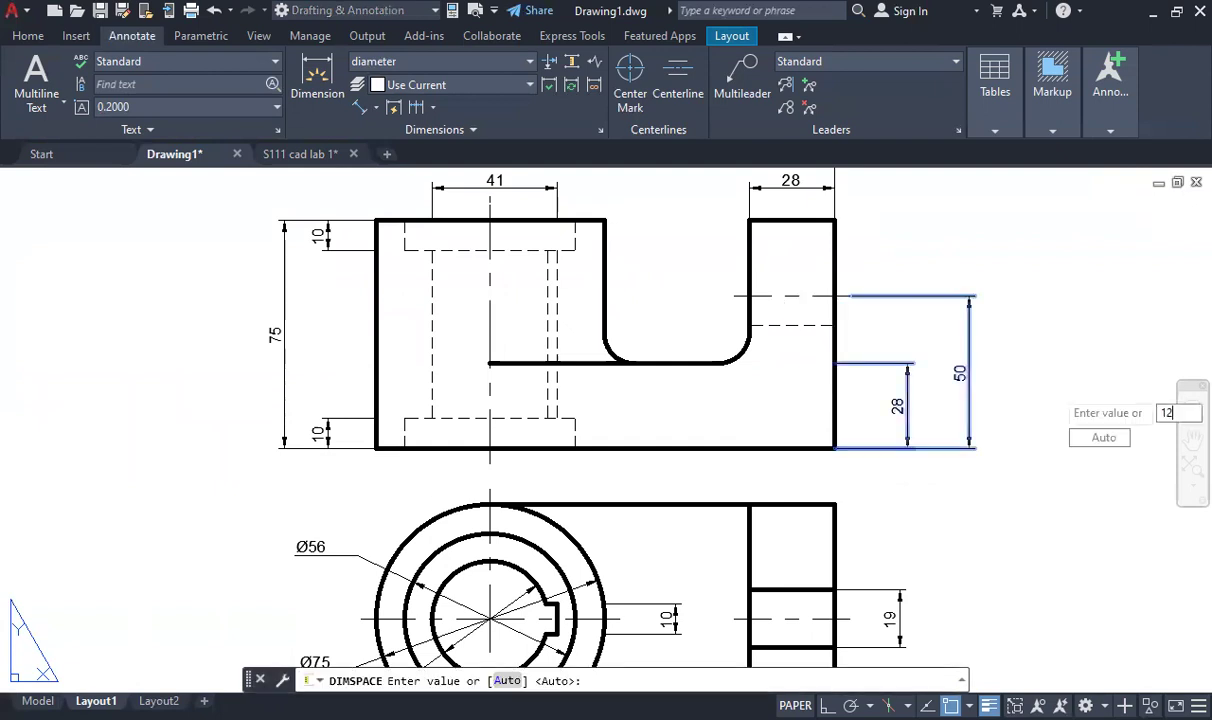
pyautogui.press('Return')
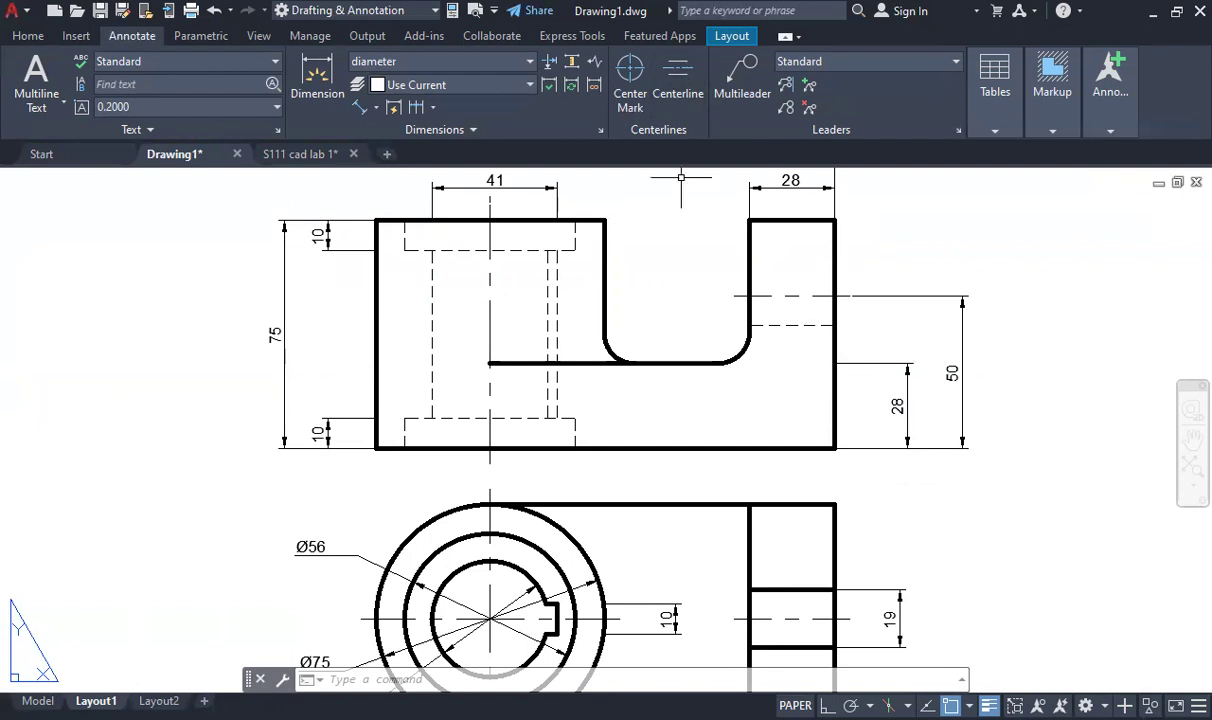
# Use DIMSPACE to space the 75 height dimension 12 from the upper counterbore's 10 depth dimension
pyautogui.write('dimsp')
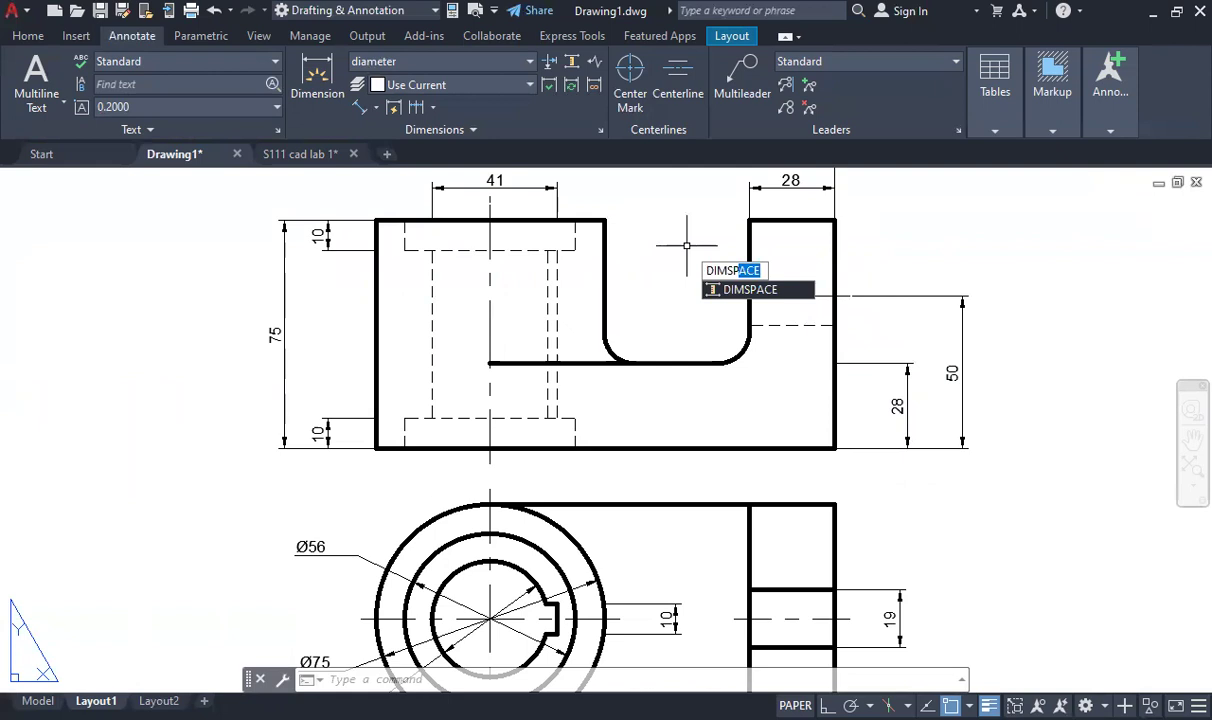
pyautogui.press('Return')
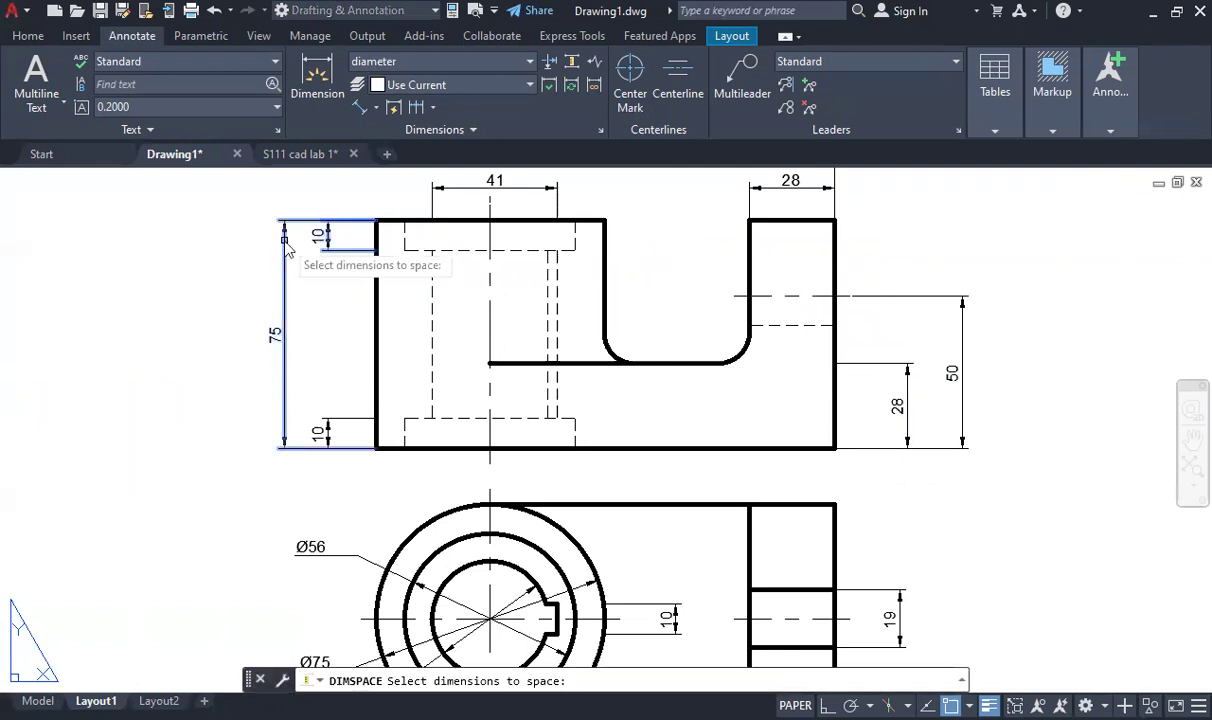
pyautogui.click(284, 241)
pyautogui.press('Return')
pyautogui.write('120')
pyautogui.press('BackSpace')
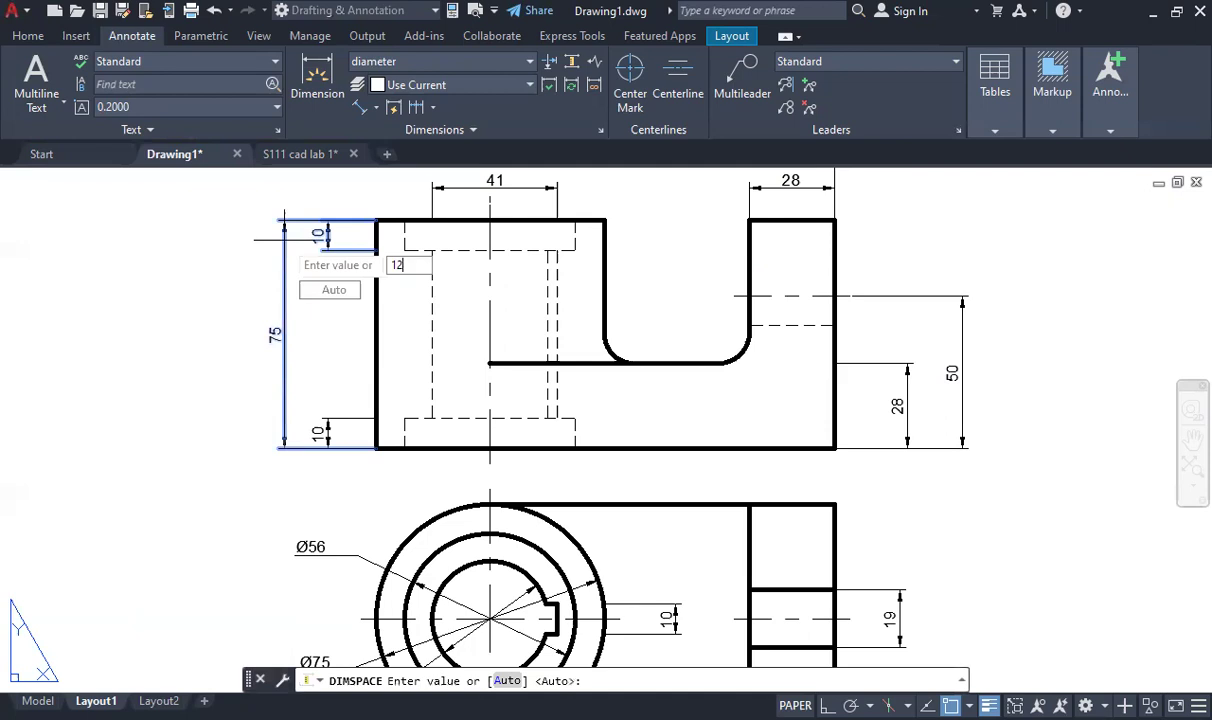
pyautogui.press('Return')
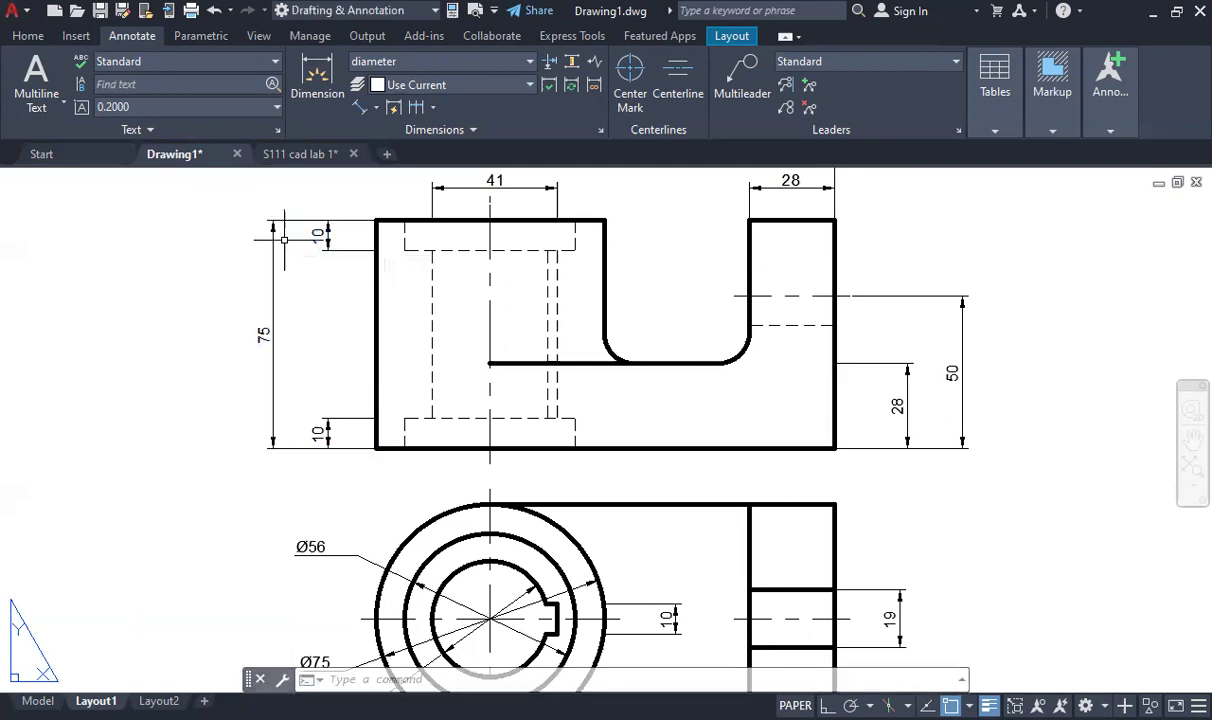
pyautogui.scroll(-4, 284, 241)
pyautogui.scroll(3, 355, 250)
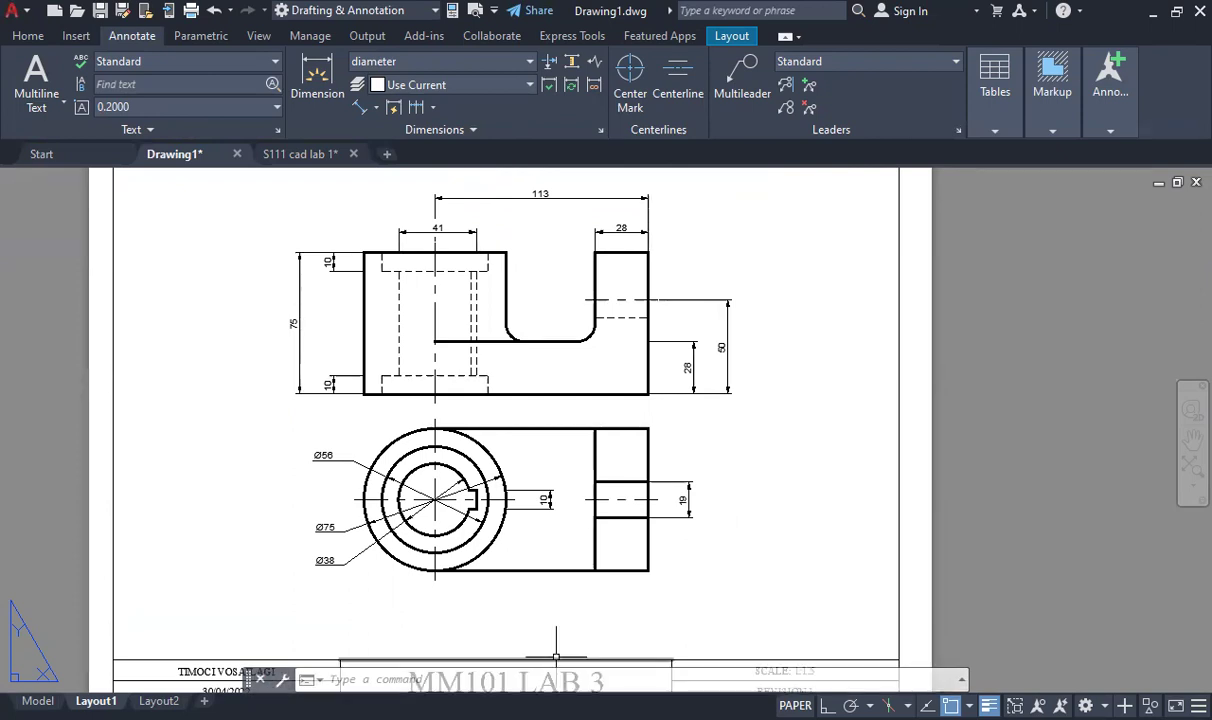
pyautogui.hotkey('alt', 'Tab')
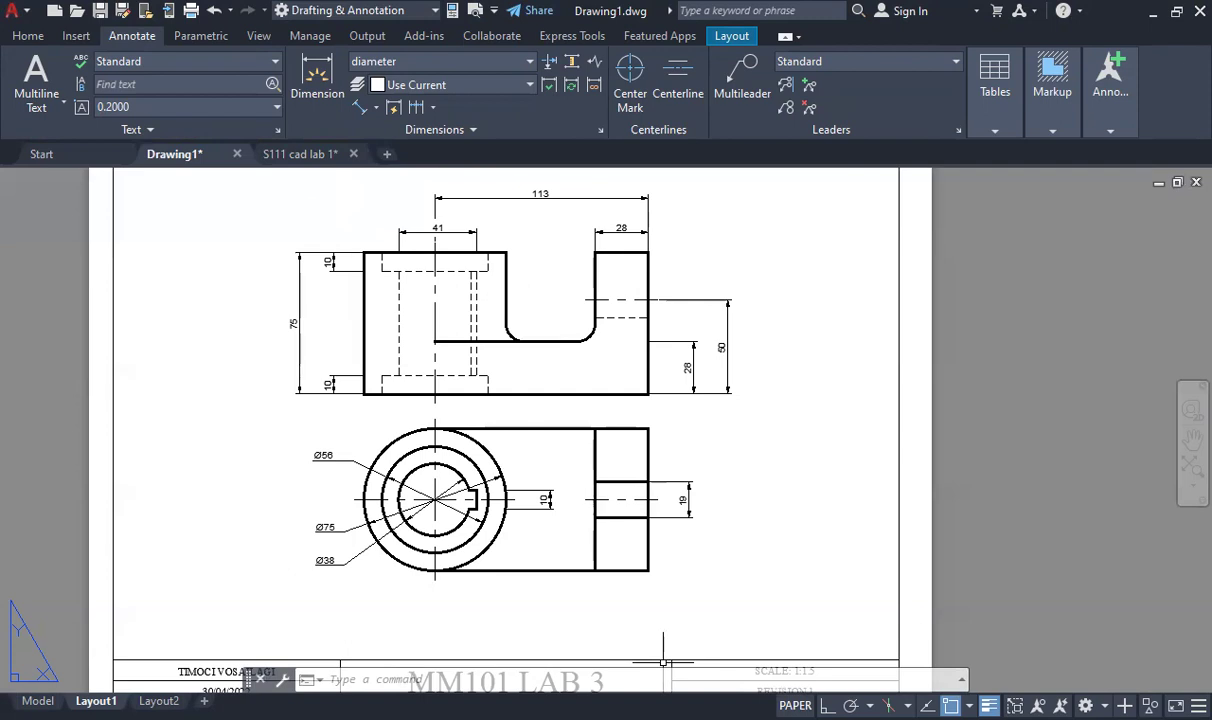
pyautogui.hotkey('alt', 'Tab')
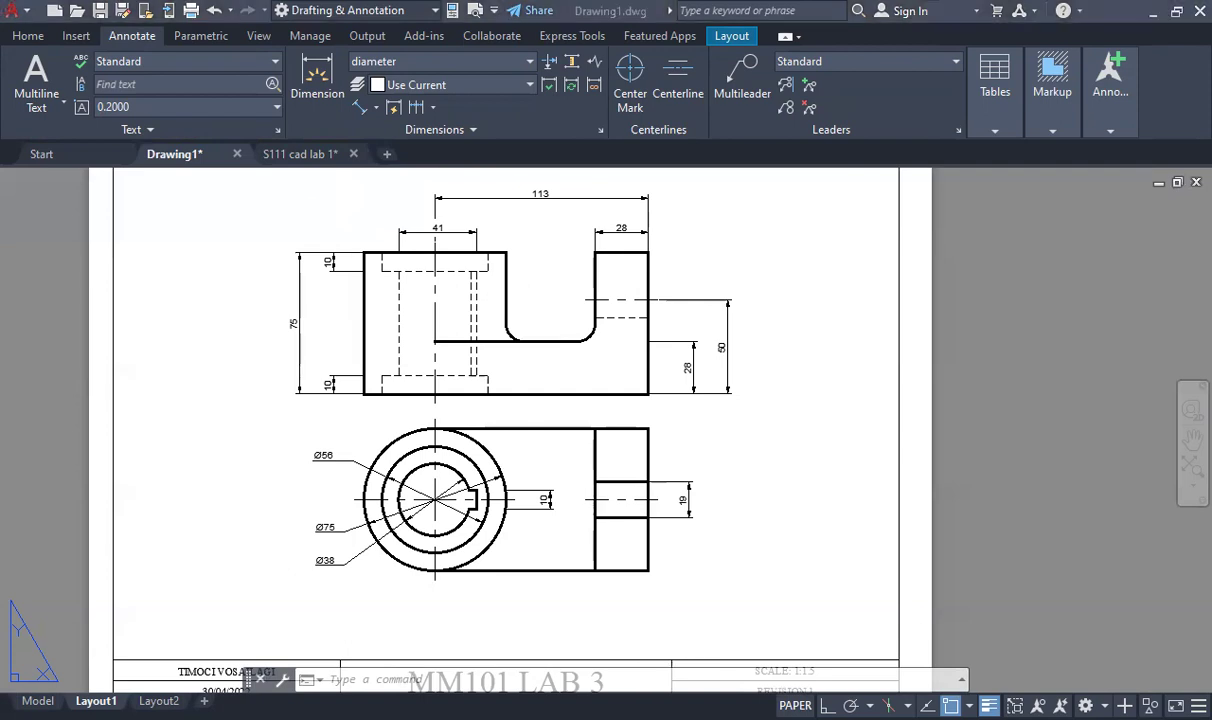
pyautogui.hotkey('alt', 'Tab')
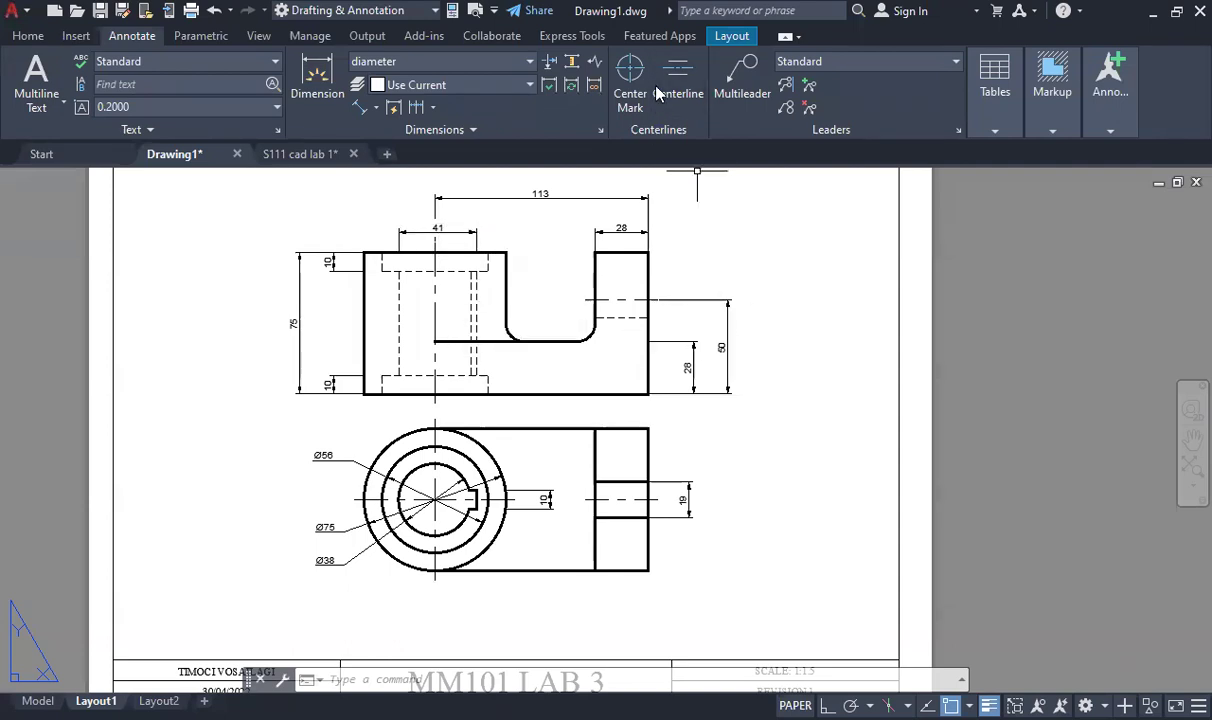
pyautogui.hotkey('alt', 'Tab')
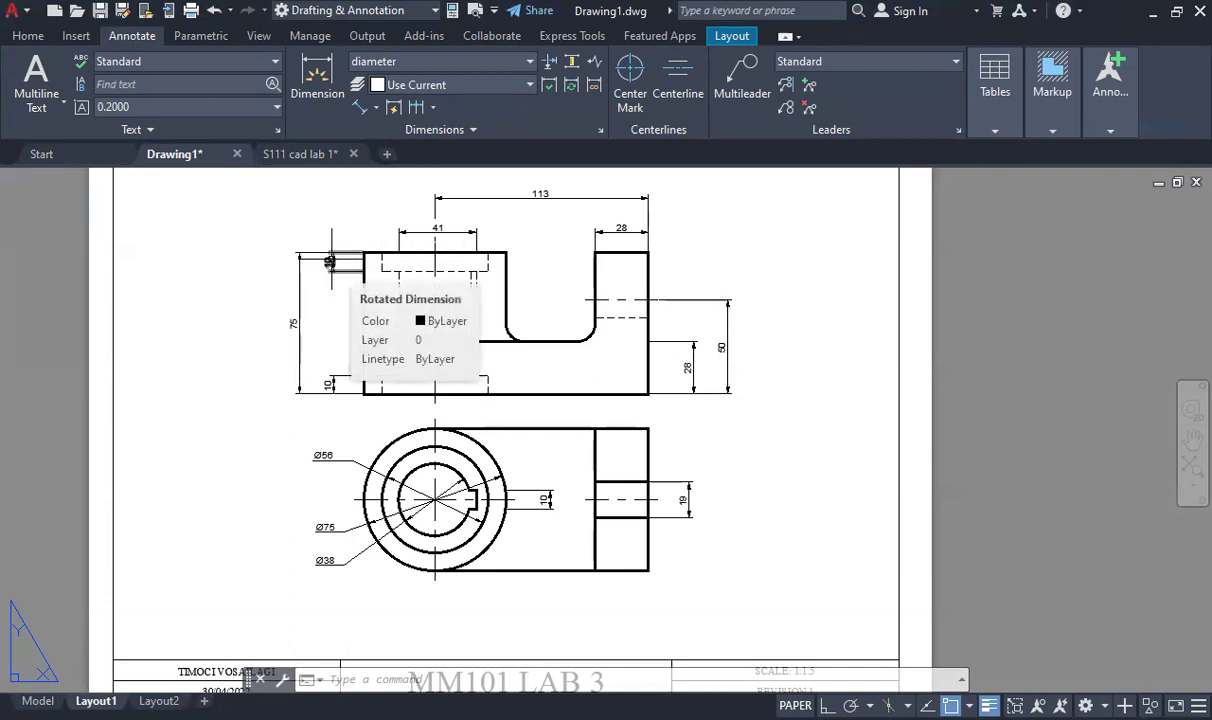
# Apply the dimension style "style 2" to the three 10 dimensions: both counterbore depths and the keyway width
pyautogui.click(348, 379)
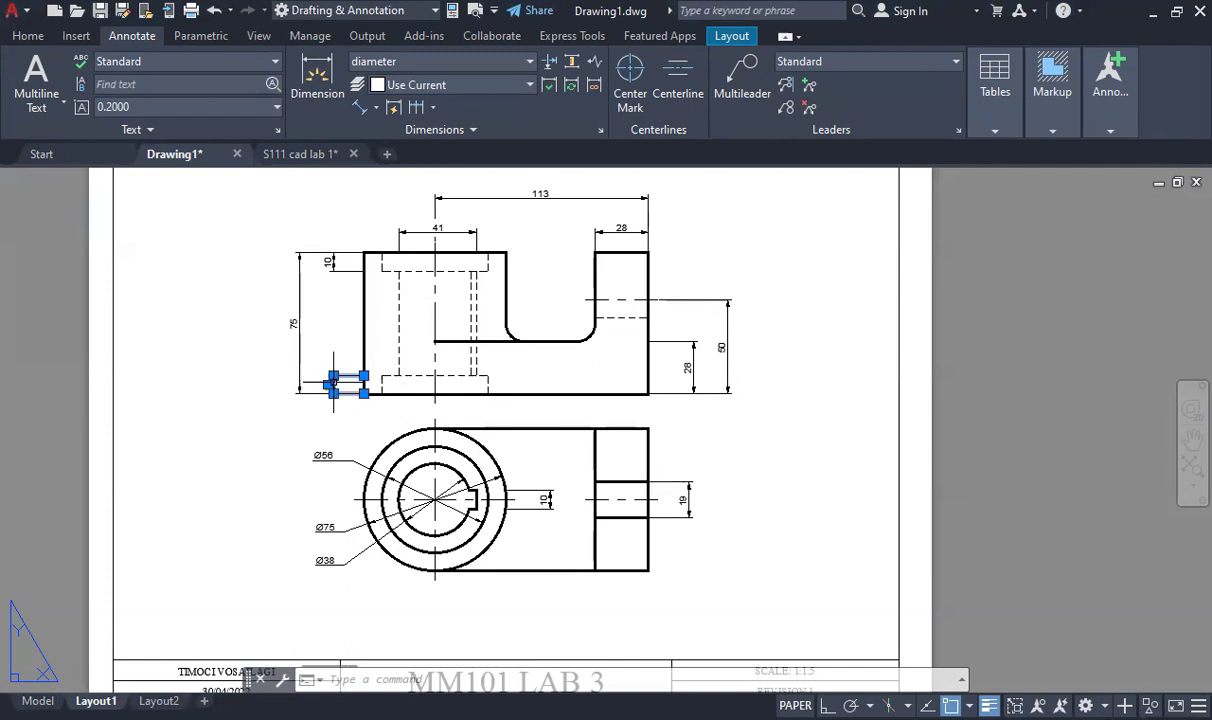
pyautogui.click(332, 261)
pyautogui.click(553, 497)
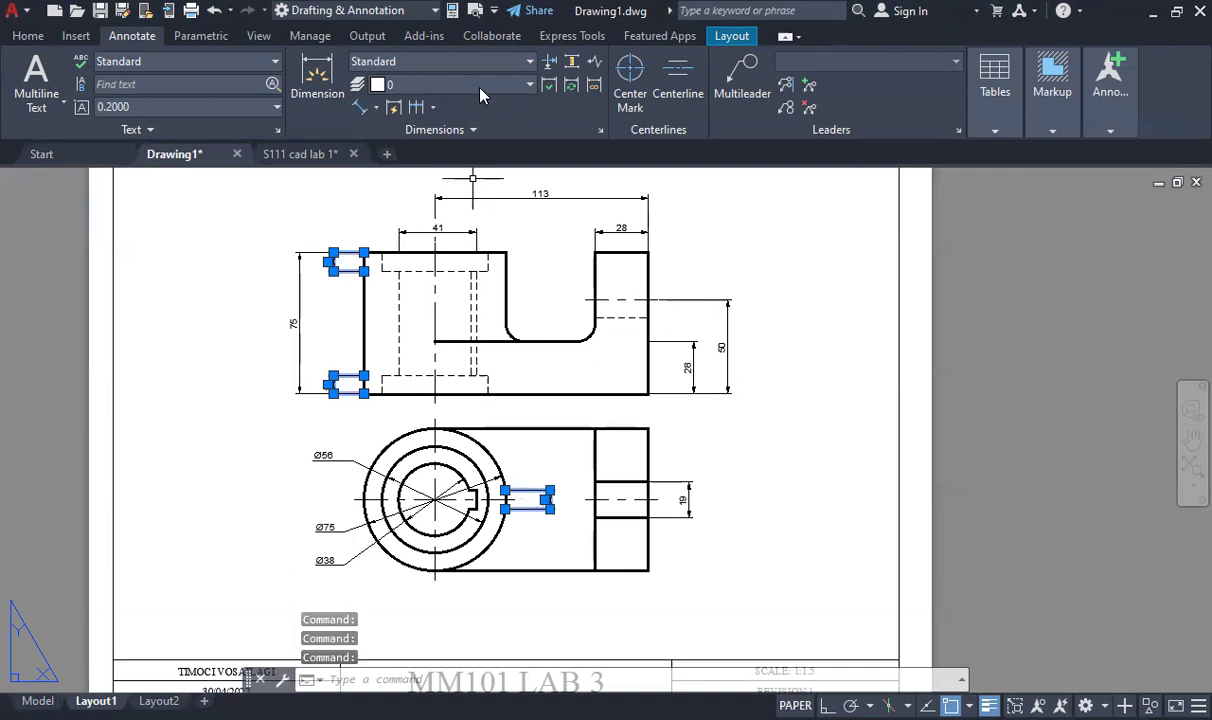
pyautogui.click(507, 62)
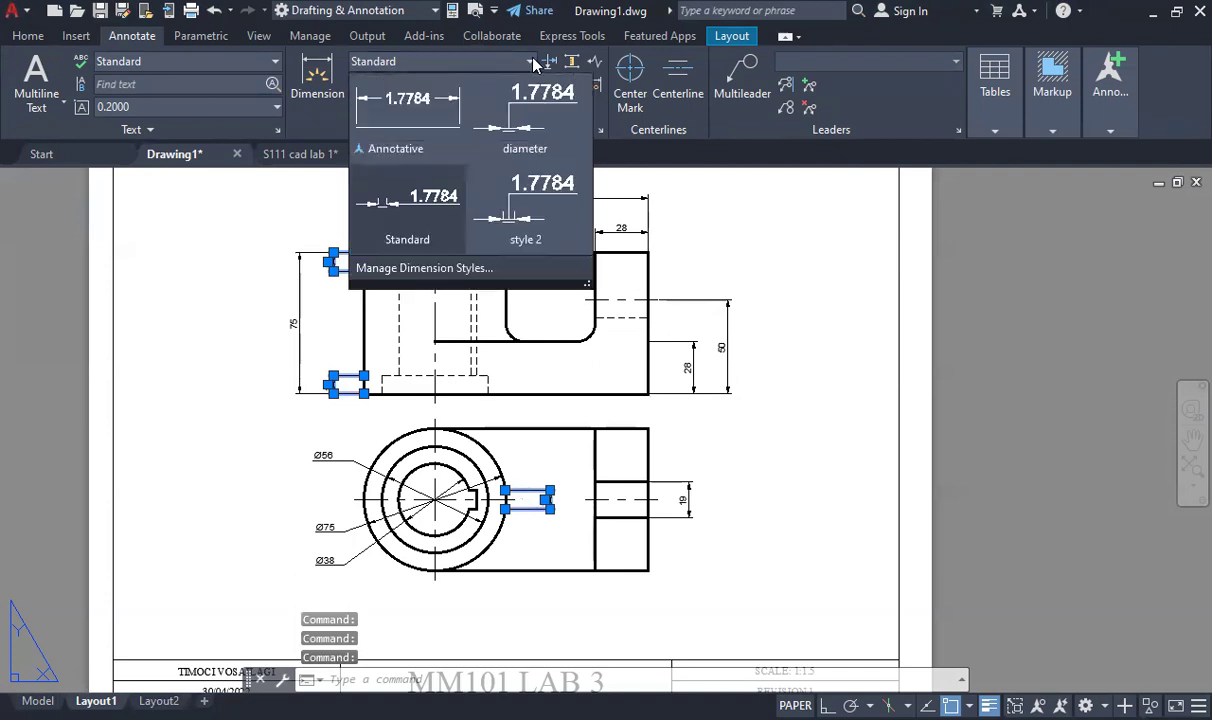
pyautogui.click(533, 230)
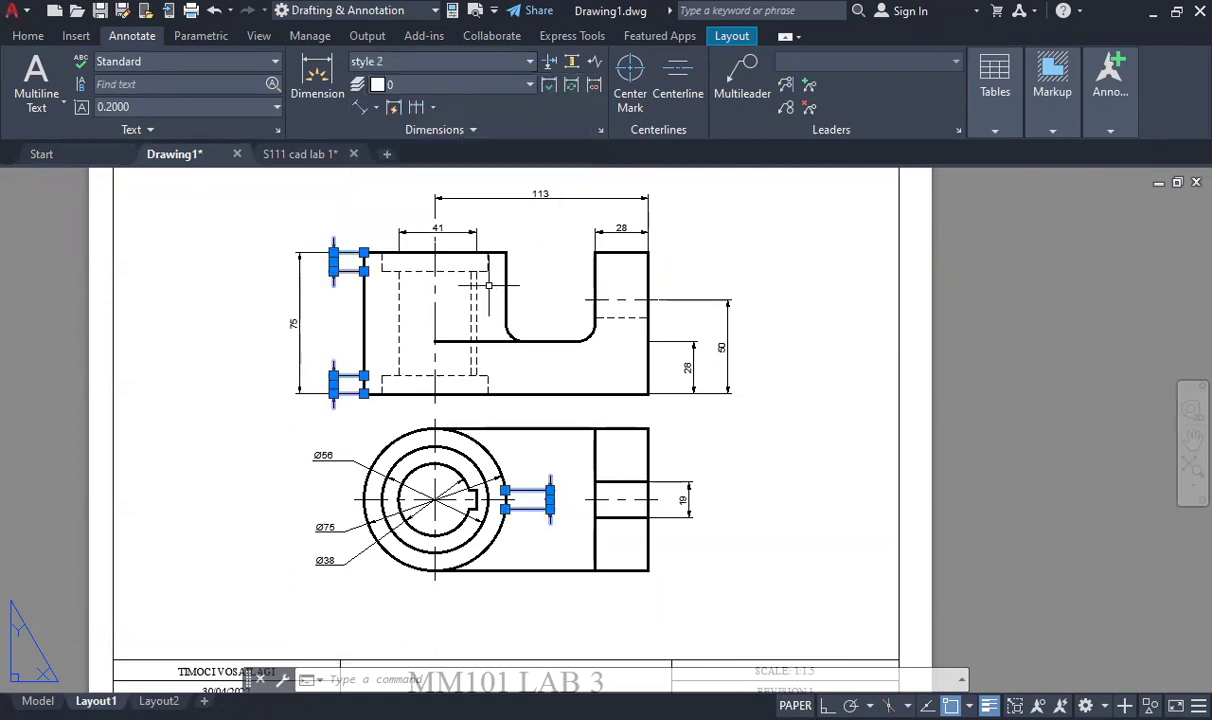
pyautogui.press('Escape')
# Move the keyway's 10 dimension text out from between its extension lines to above them in the lower view
pyautogui.scroll(5, 552, 497)
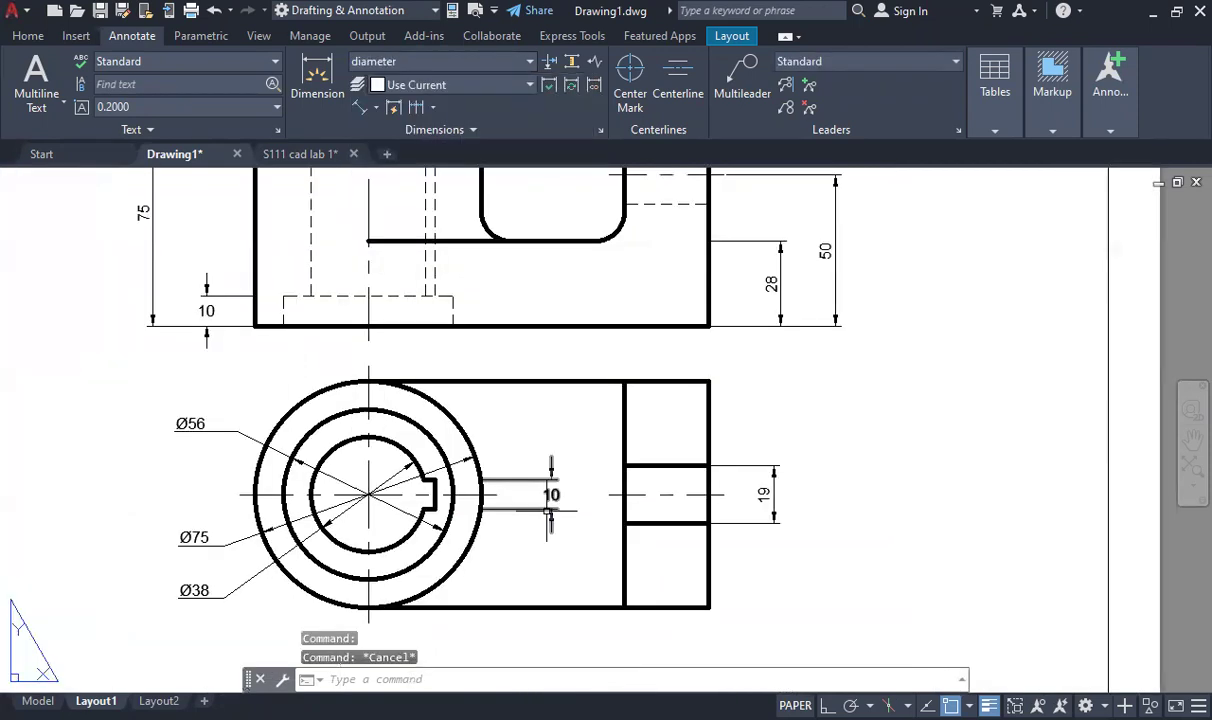
pyautogui.click(552, 497)
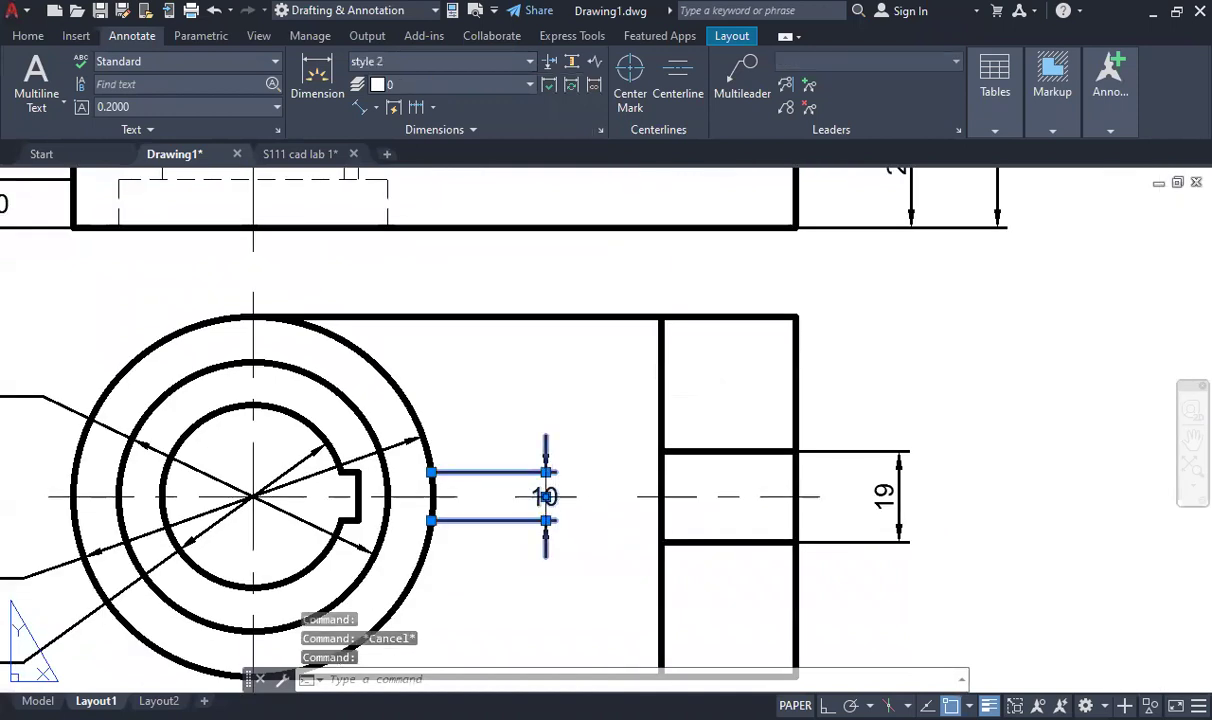
pyautogui.click(545, 497)
pyautogui.scroll(-5, 480, 392)
# Move the counterbore depth dimensions' text outside their extension lines, the lower one below and the upper one above
pyautogui.scroll(3, 211, 285)
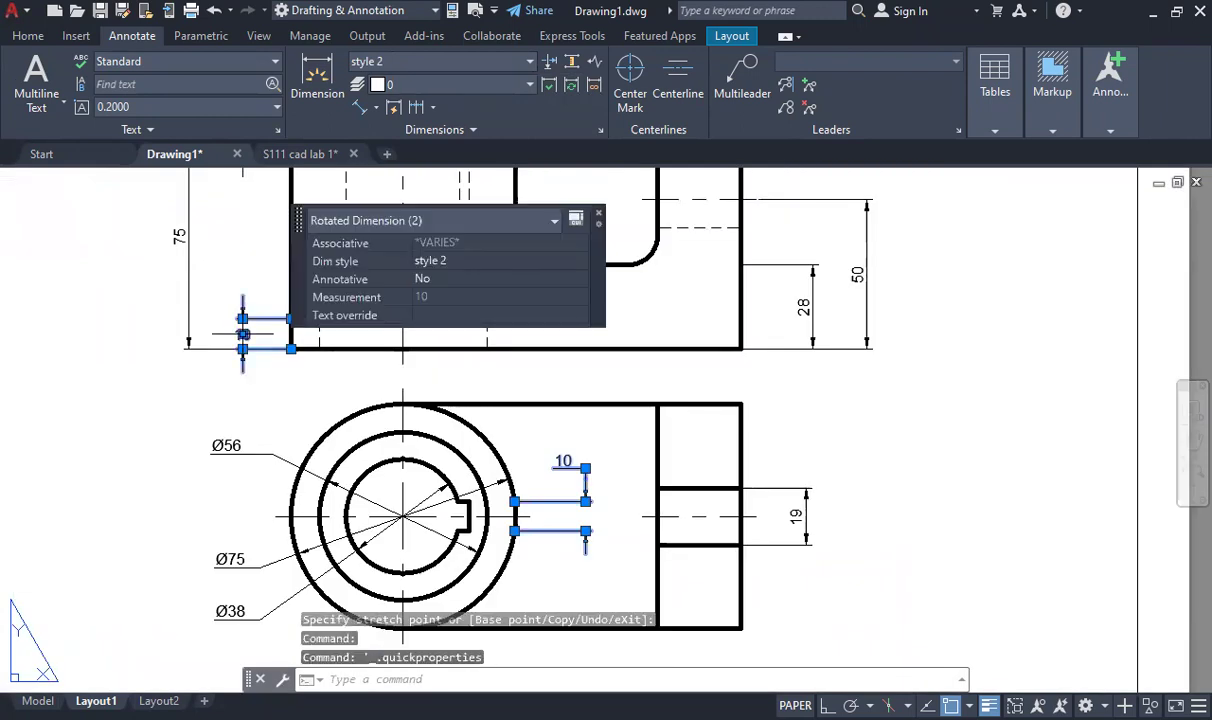
pyautogui.scroll(-5, 242, 333)
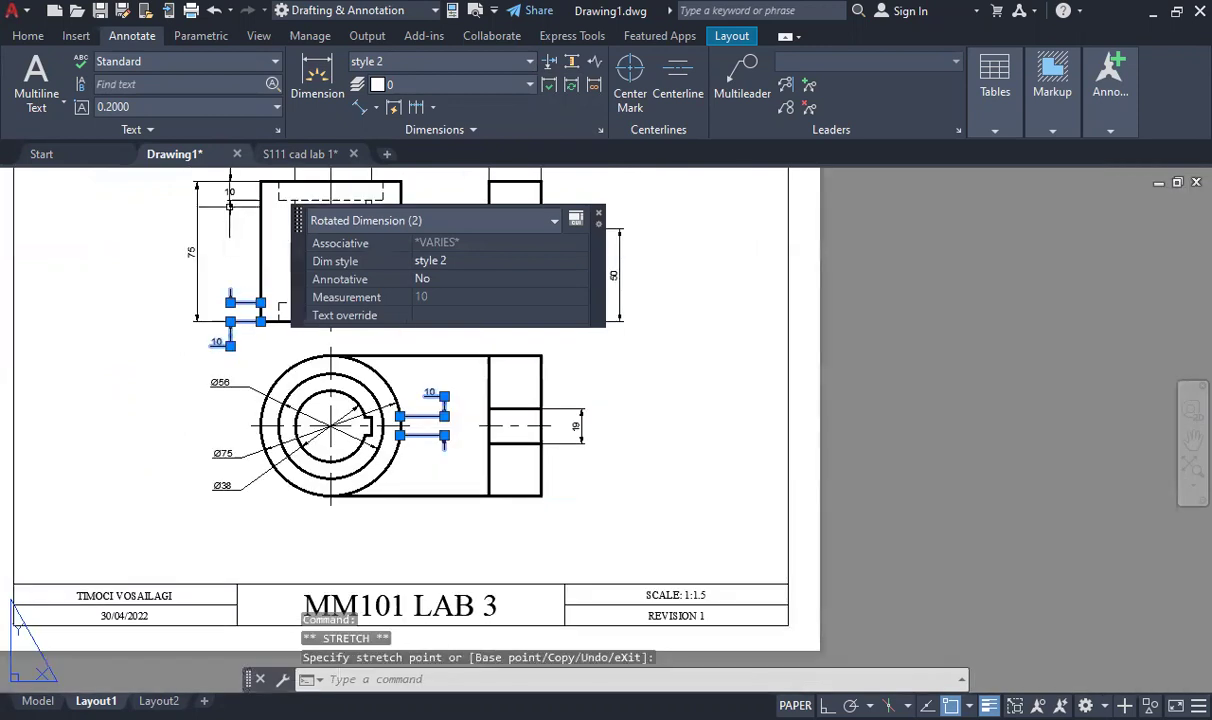
pyautogui.scroll(7, 230, 300)
pyautogui.click(212, 276)
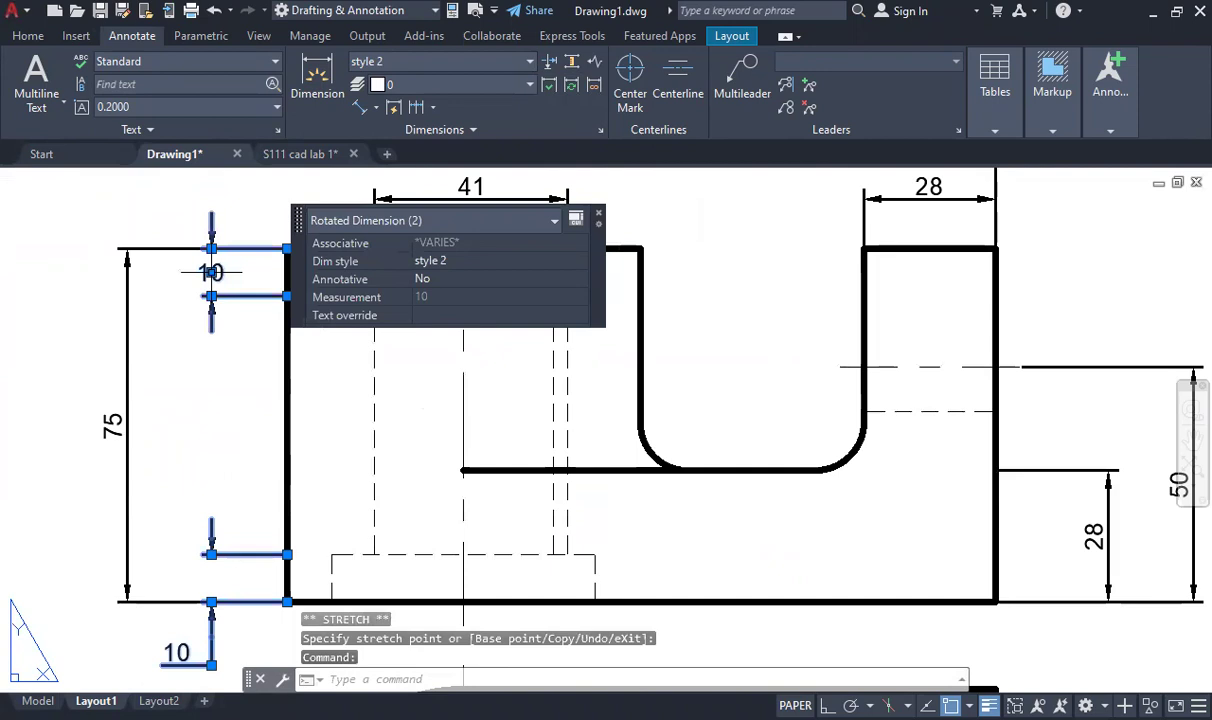
pyautogui.press('Escape')
pyautogui.press('Escape')
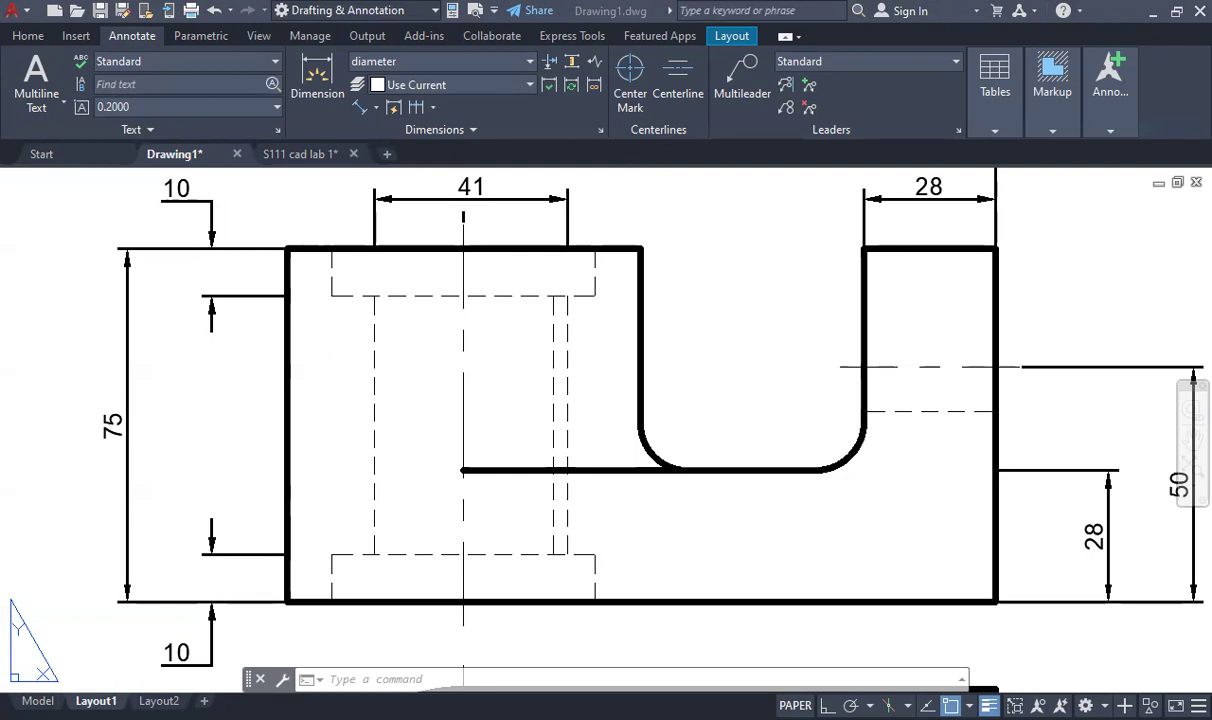
# Add radius dimensions to the two rounded bottom corners of the U-shaped slot in the upper view
pyautogui.scroll(-5, 612, 356)
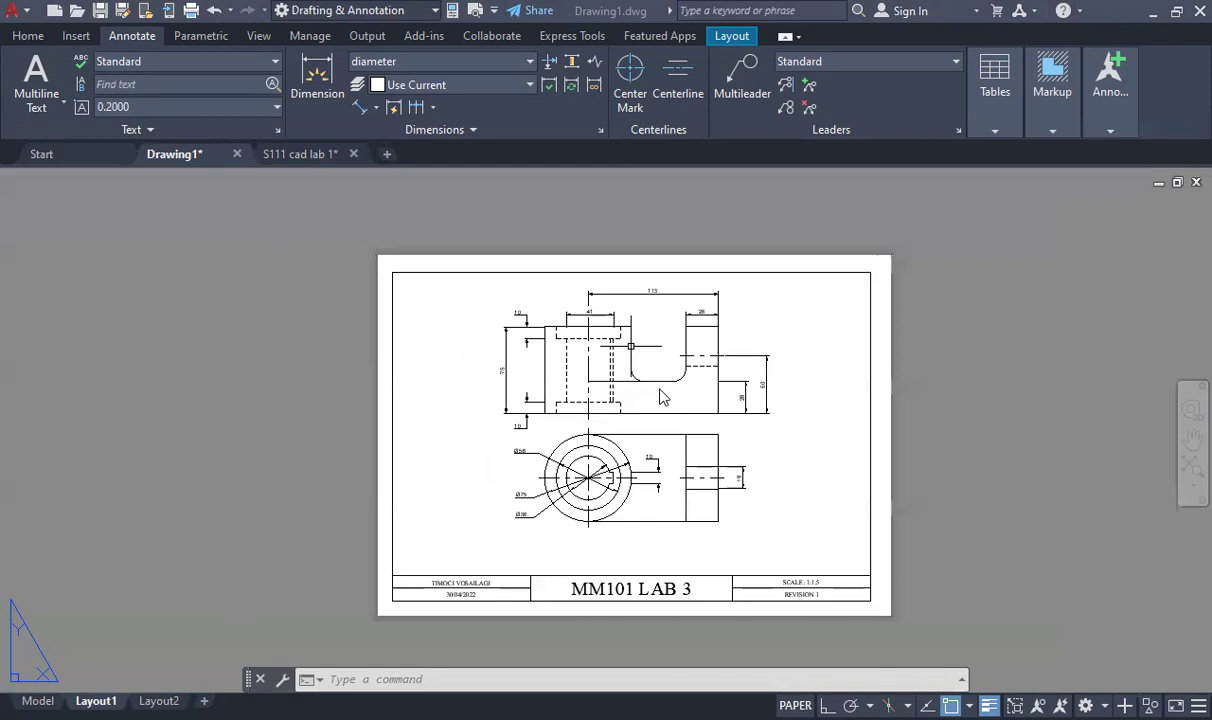
pyautogui.scroll(2, 660, 397)
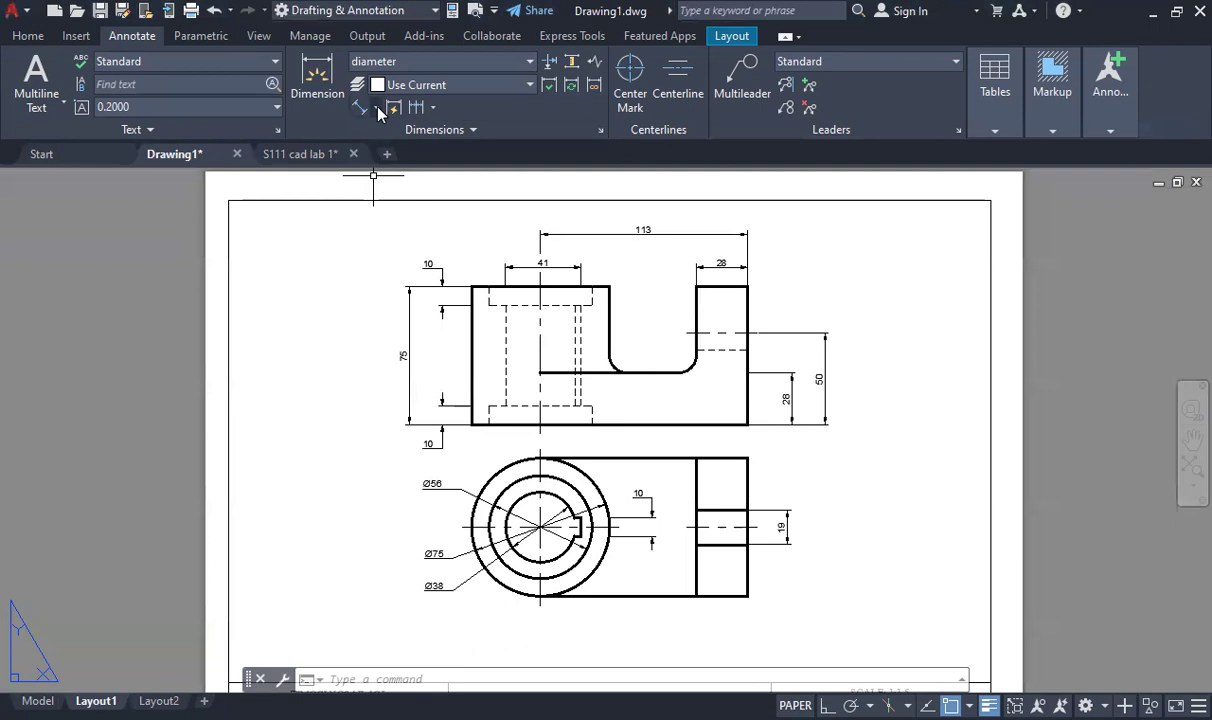
pyautogui.click(377, 107)
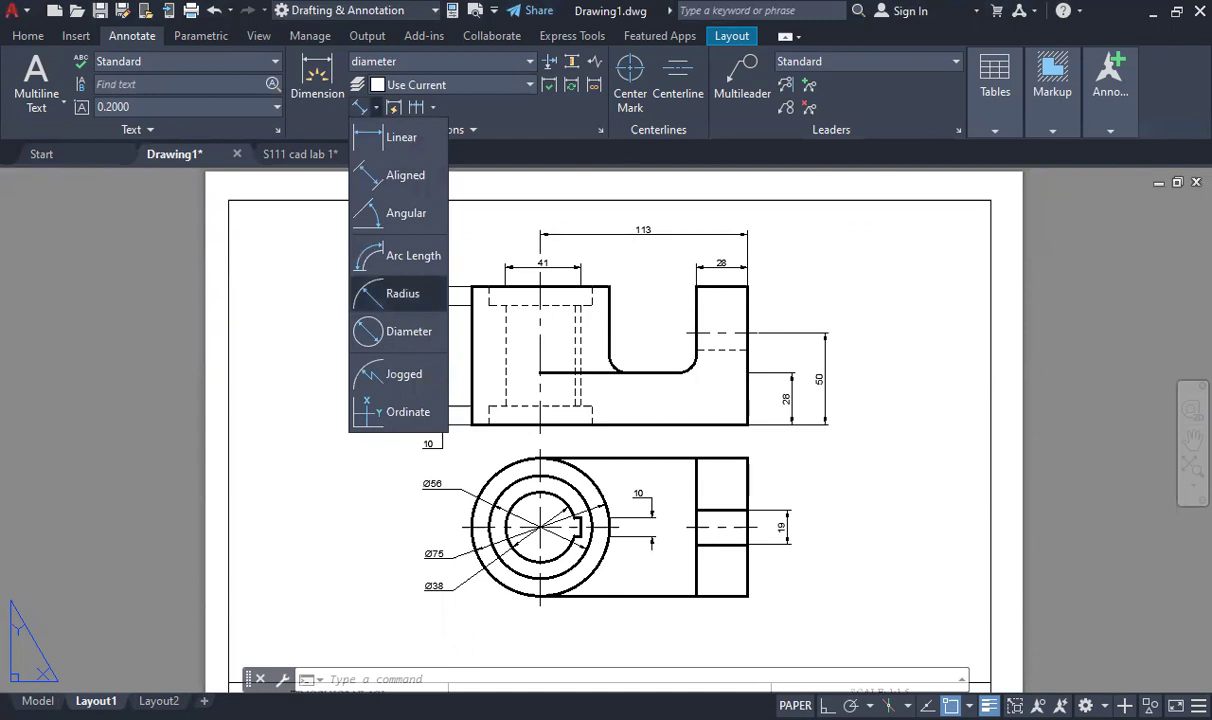
pyautogui.click(403, 293)
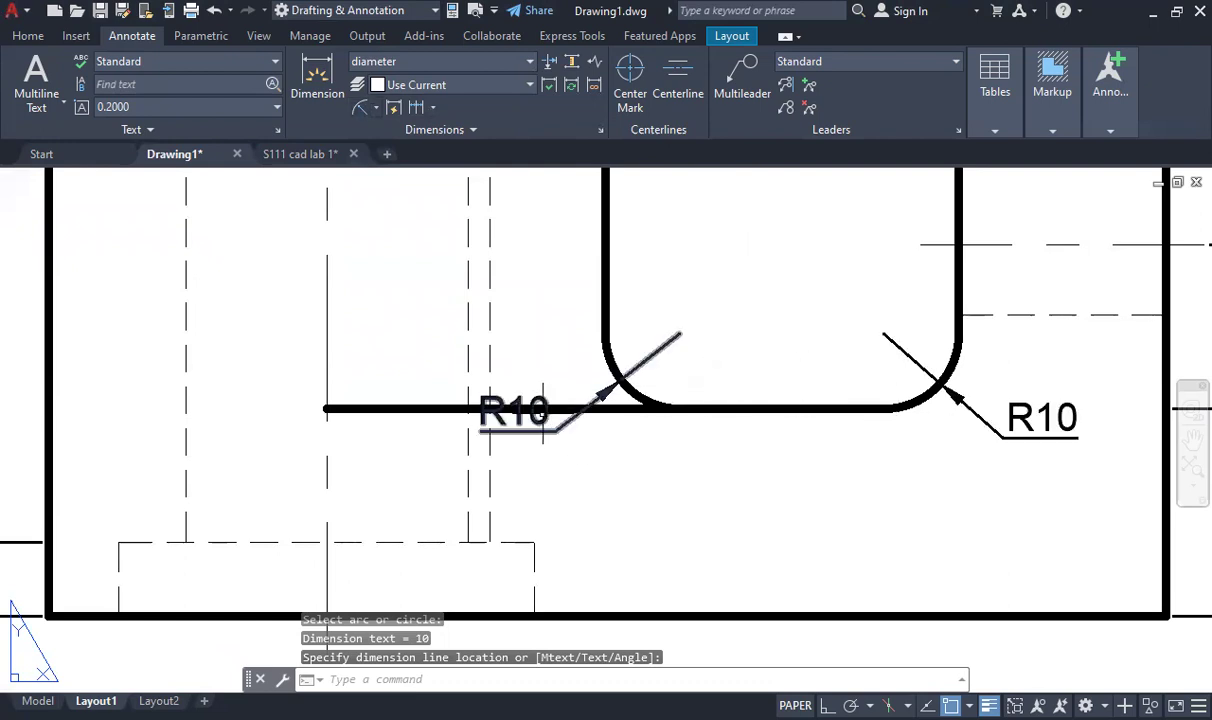
# Reposition the slot's radius dimension texts: the left one well above its corner outside the left wall, the right one slightly higher in the right upright
pyautogui.click(521, 425)
pyautogui.click(521, 425)
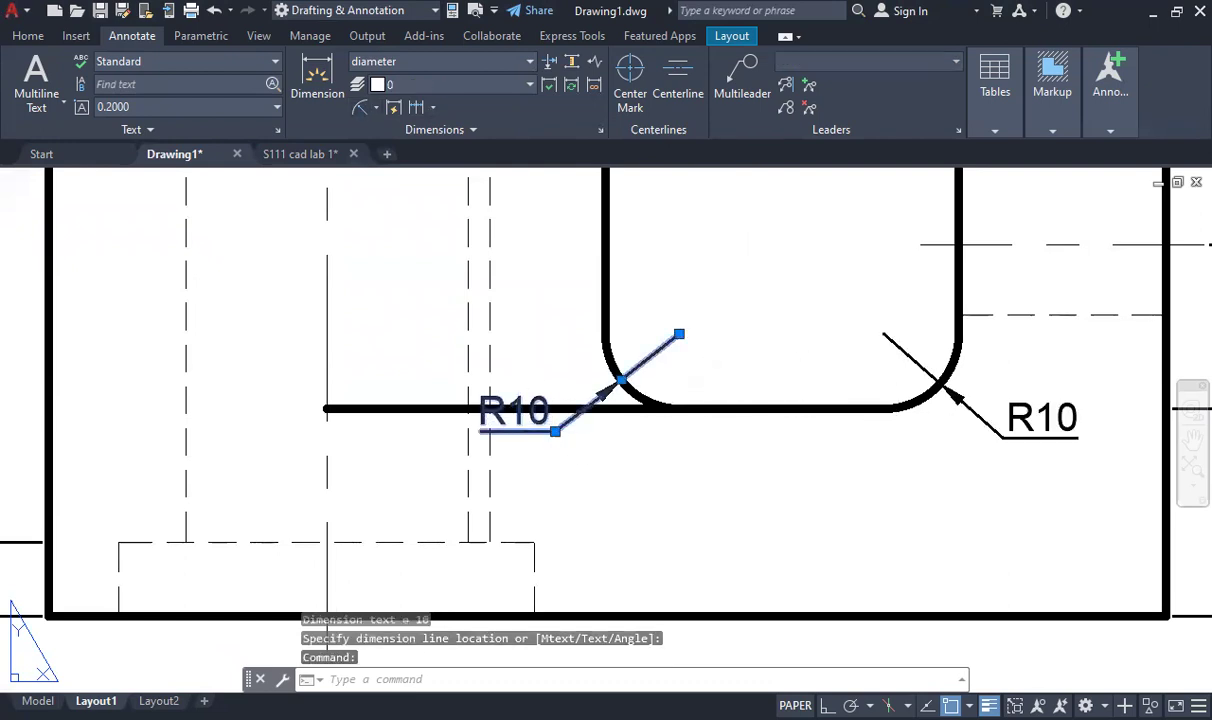
pyautogui.click(555, 431)
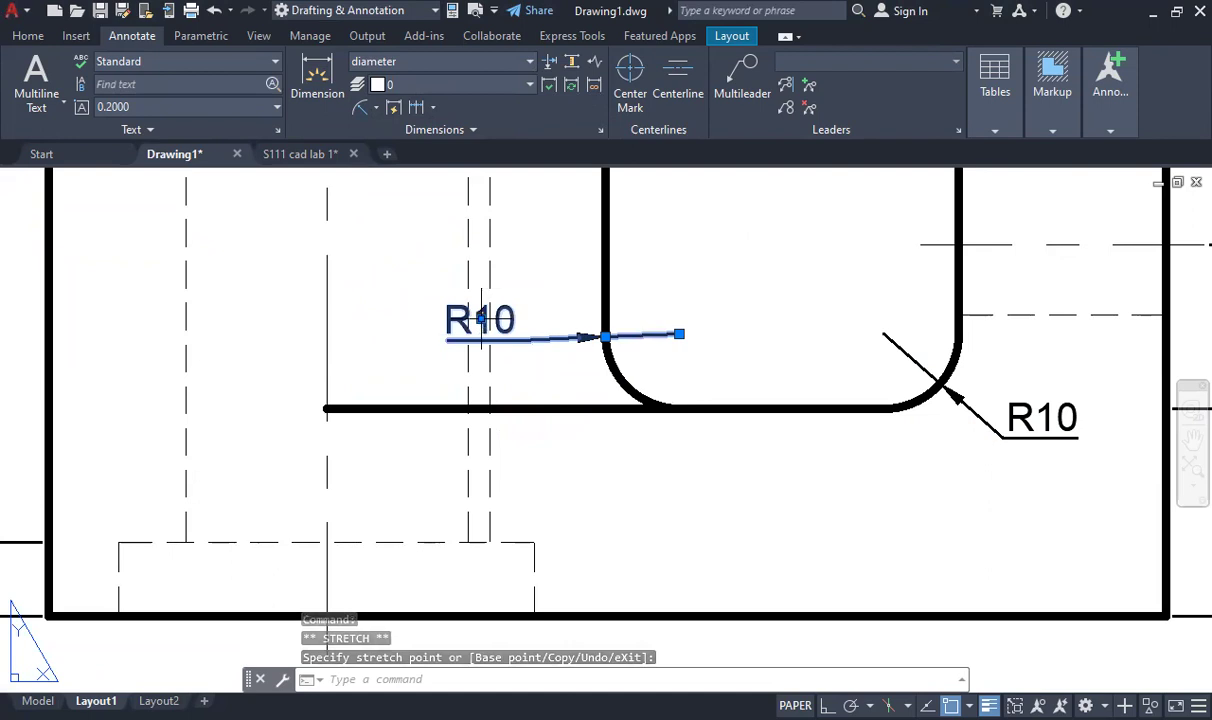
pyautogui.click(543, 188)
pyautogui.click(1000, 434)
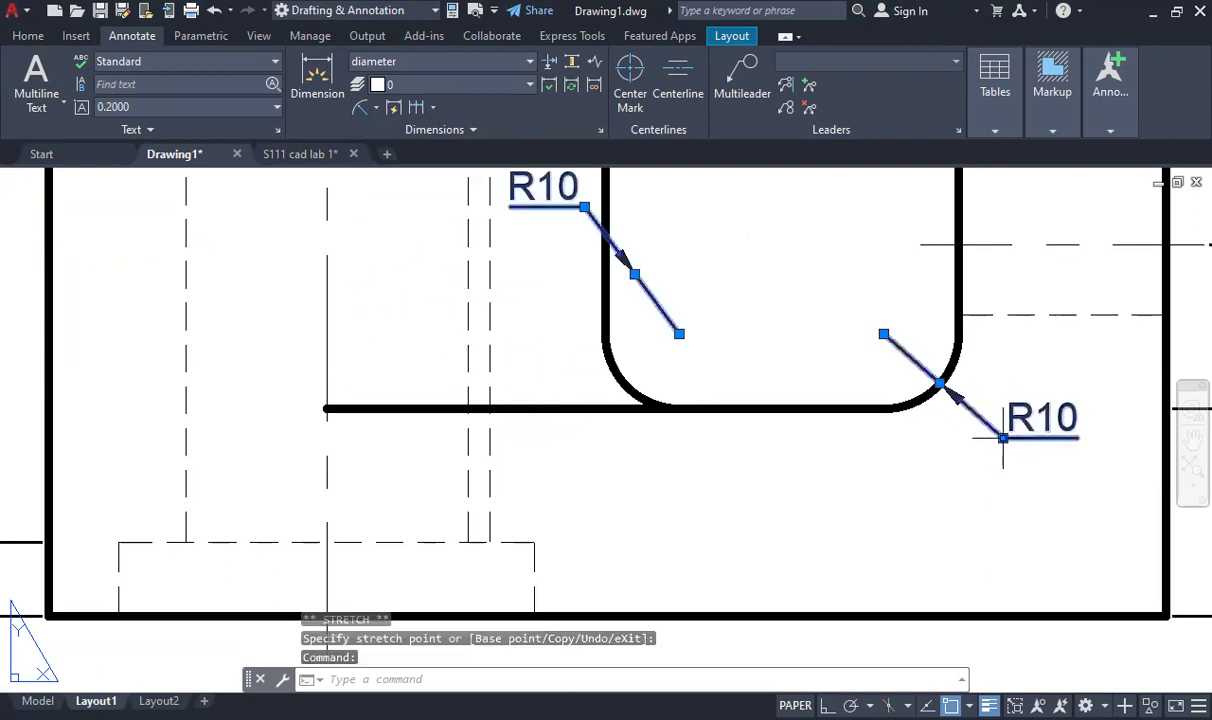
pyautogui.click(1003, 438)
pyautogui.click(1041, 379)
pyautogui.press('Escape')
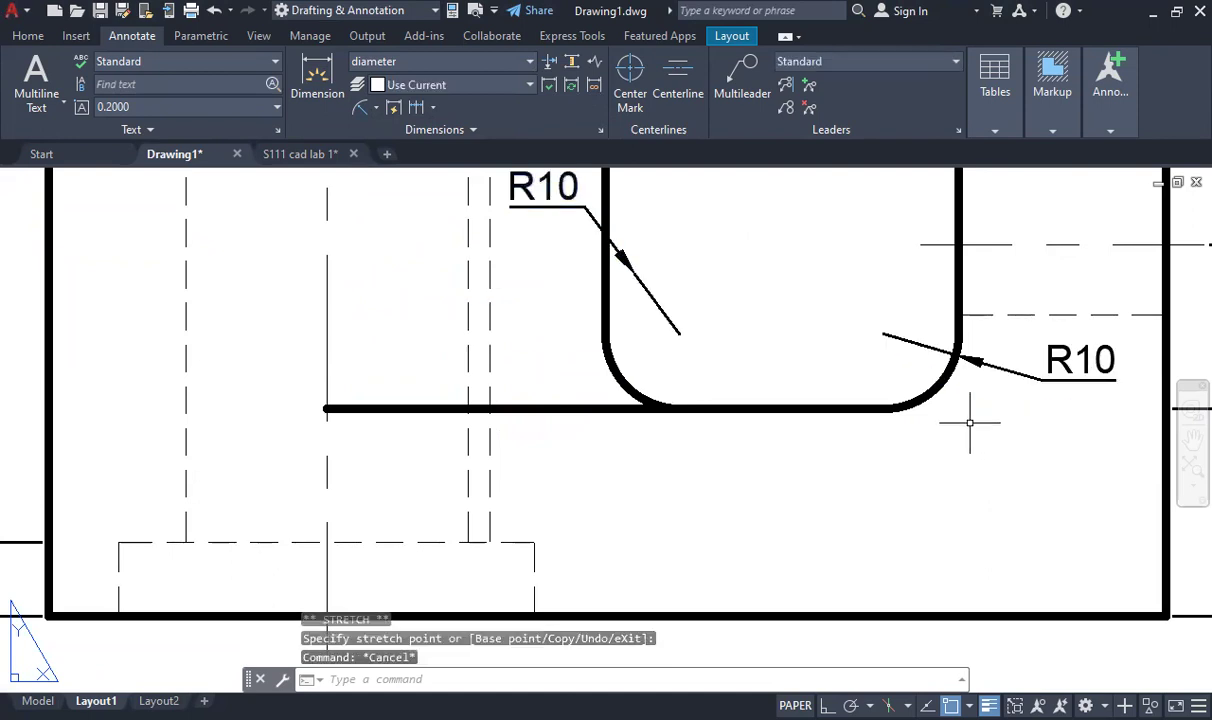
# Move the left slot radius dimension's text from outside the left wall to below the slot floor in the upper view
pyautogui.scroll(-3, 671, 362)
pyautogui.scroll(2, 695, 328)
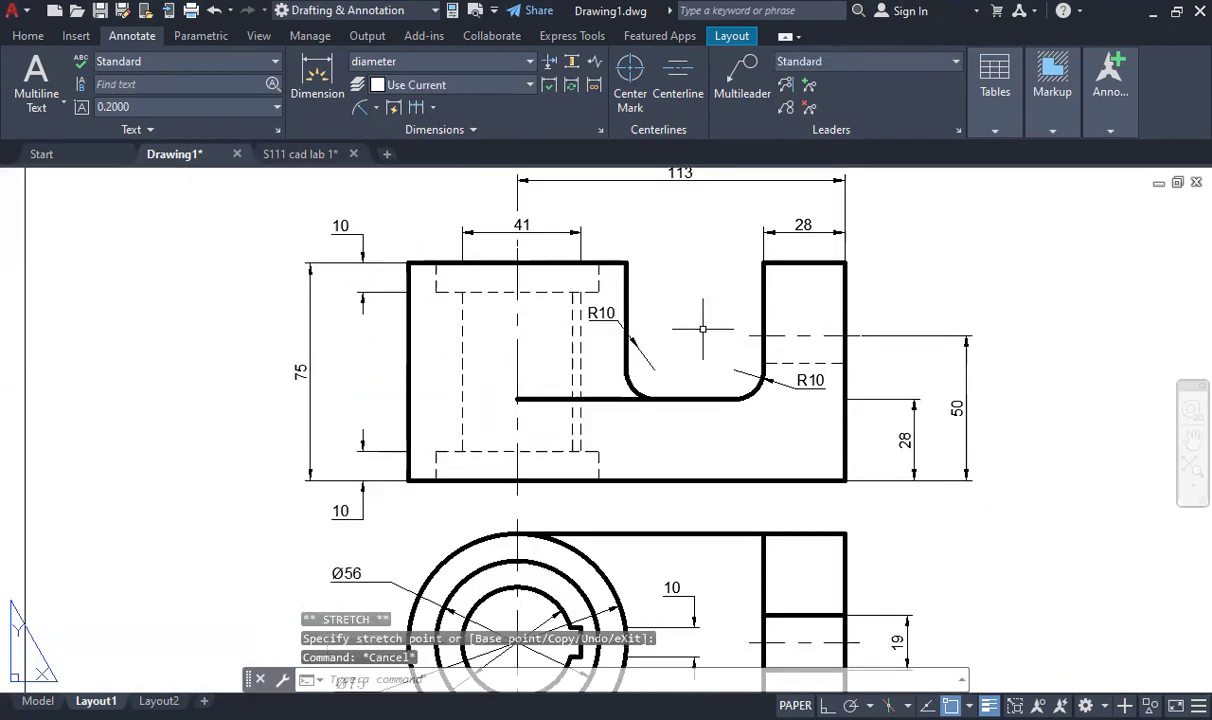
pyautogui.scroll(2, 627, 347)
pyautogui.click(605, 350)
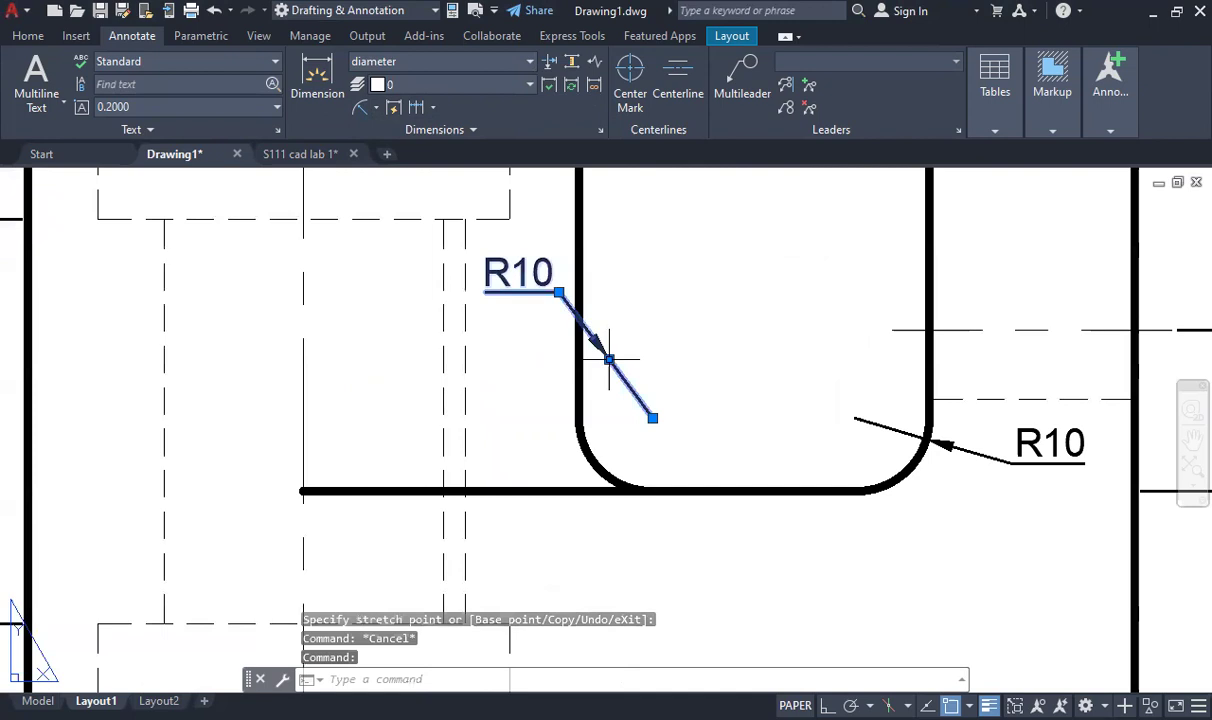
pyautogui.moveTo(608, 358); pyautogui.dragTo(625, 487)
pyautogui.press('Escape')
pyautogui.scroll(-4, 793, 474)
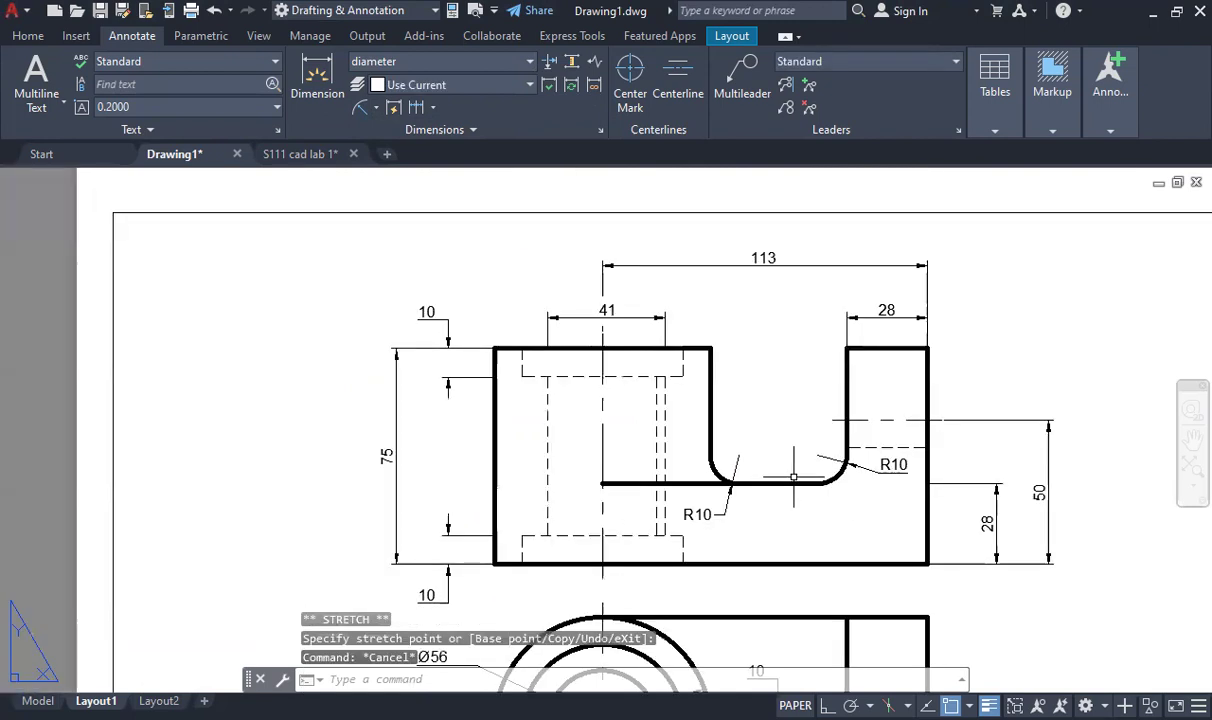
# Flip the arrowheads of both R10 slot radius dimensions so they point at the corner arcs from inside the slot
pyautogui.scroll(3, 793, 474)
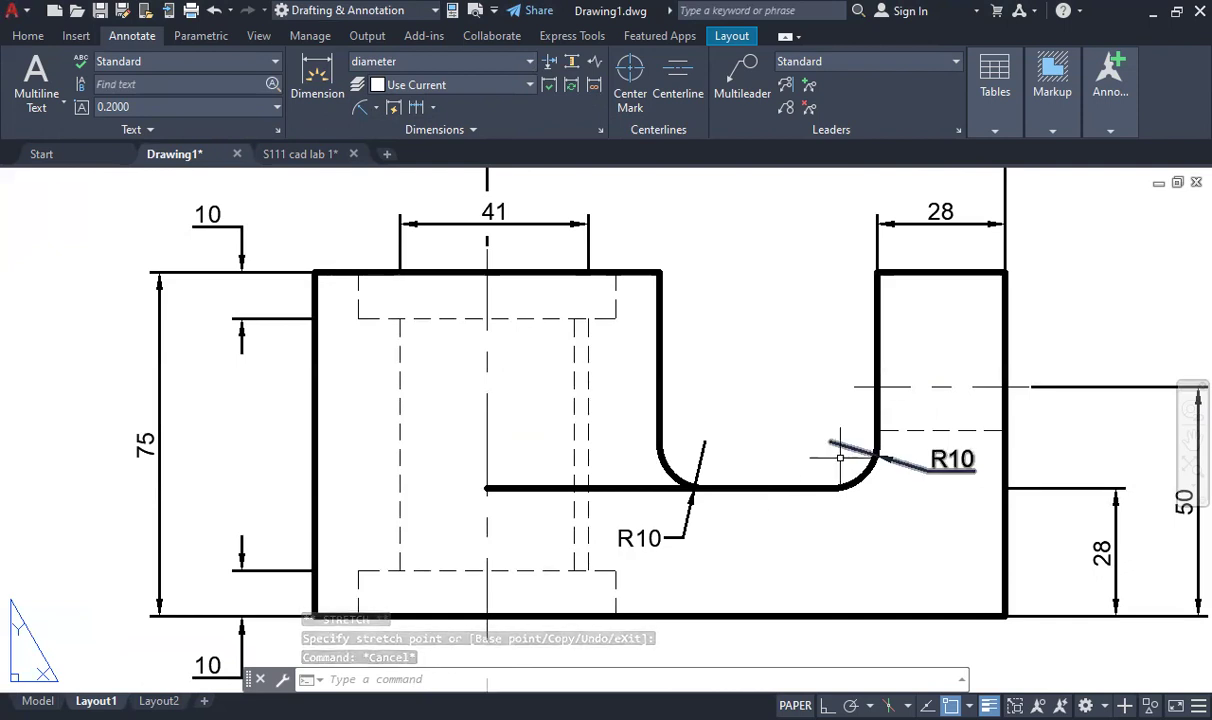
pyautogui.scroll(6, 690, 500)
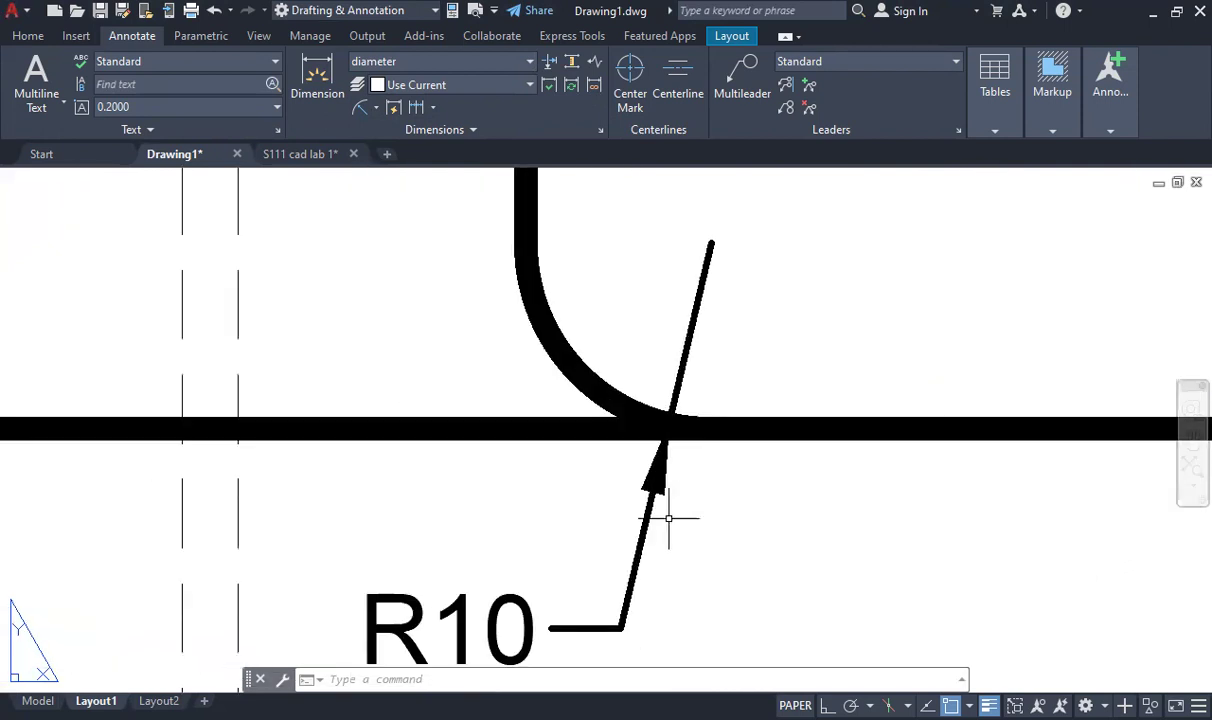
pyautogui.click(664, 439)
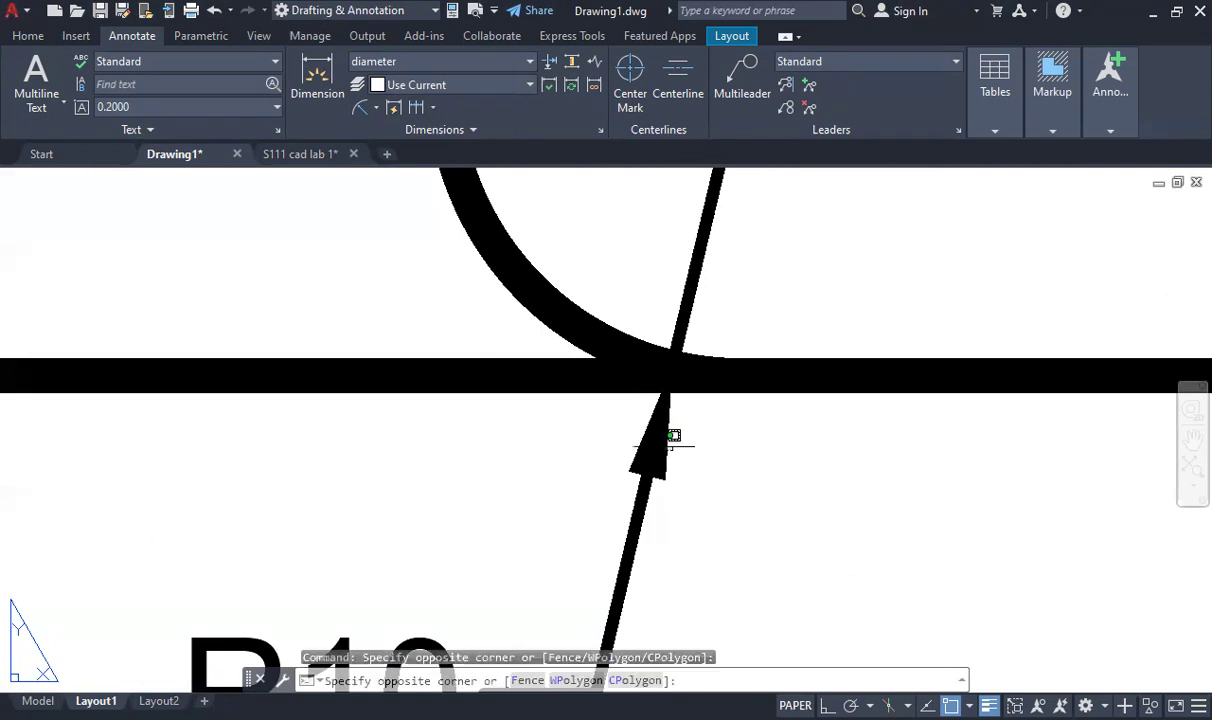
pyautogui.click(673, 436)
pyautogui.write('FLIP')
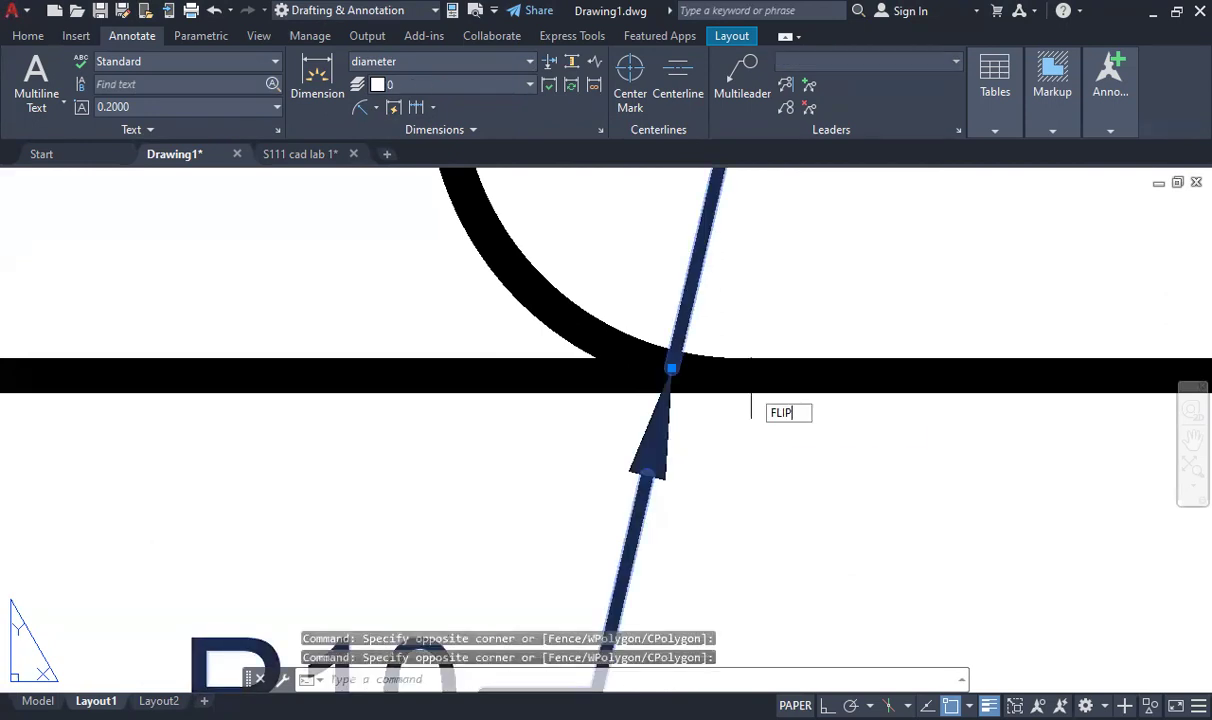
pyautogui.press('Return')
pyautogui.scroll(-8, 800, 385)
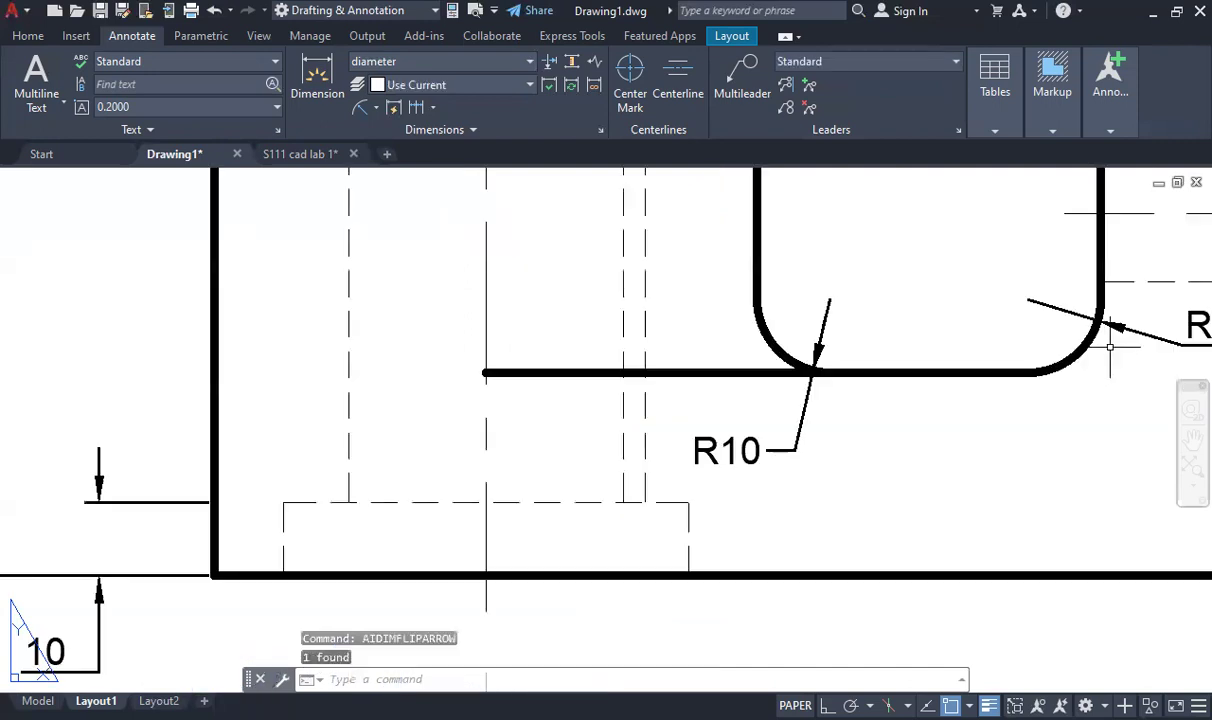
pyautogui.click(1113, 325)
pyautogui.write('FLIP')
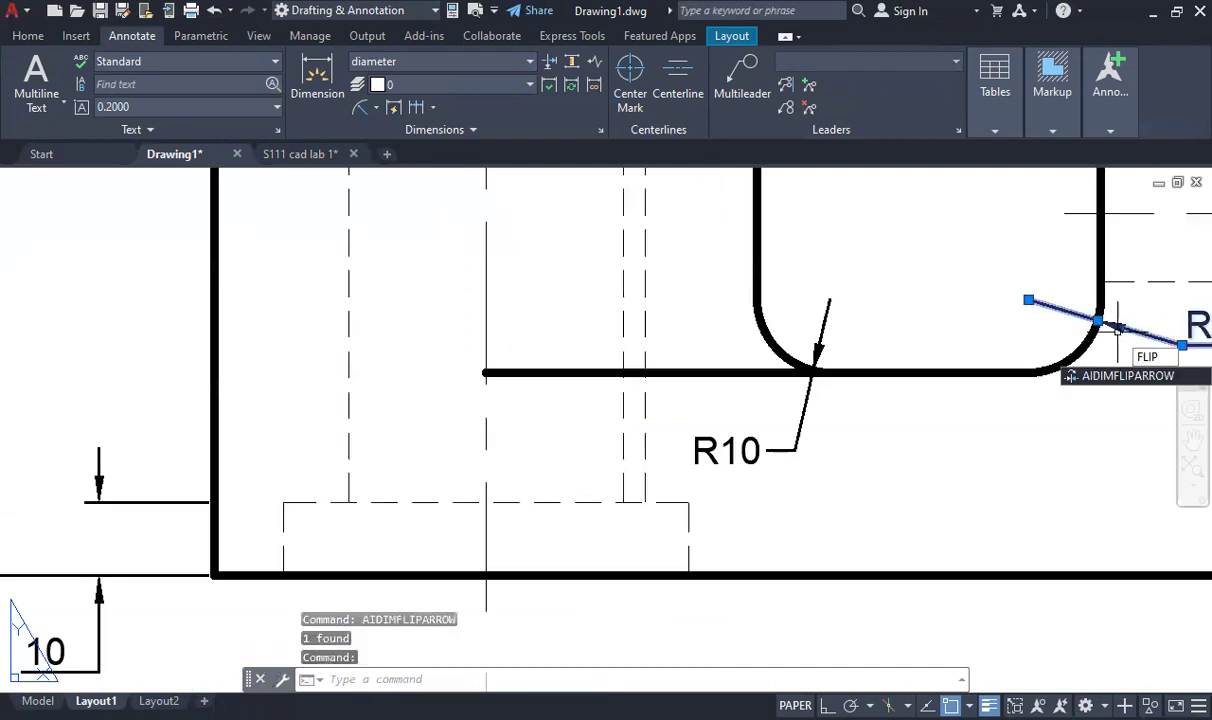
pyautogui.press('Escape')
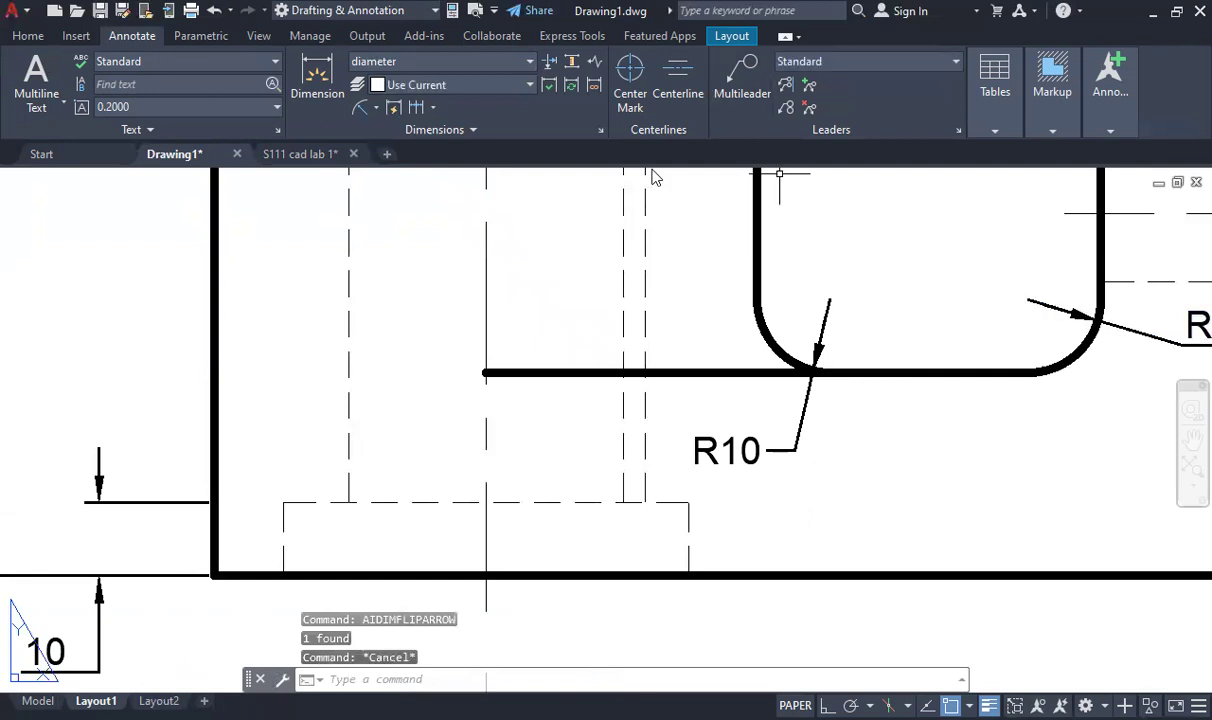
pyautogui.click(956, 307)
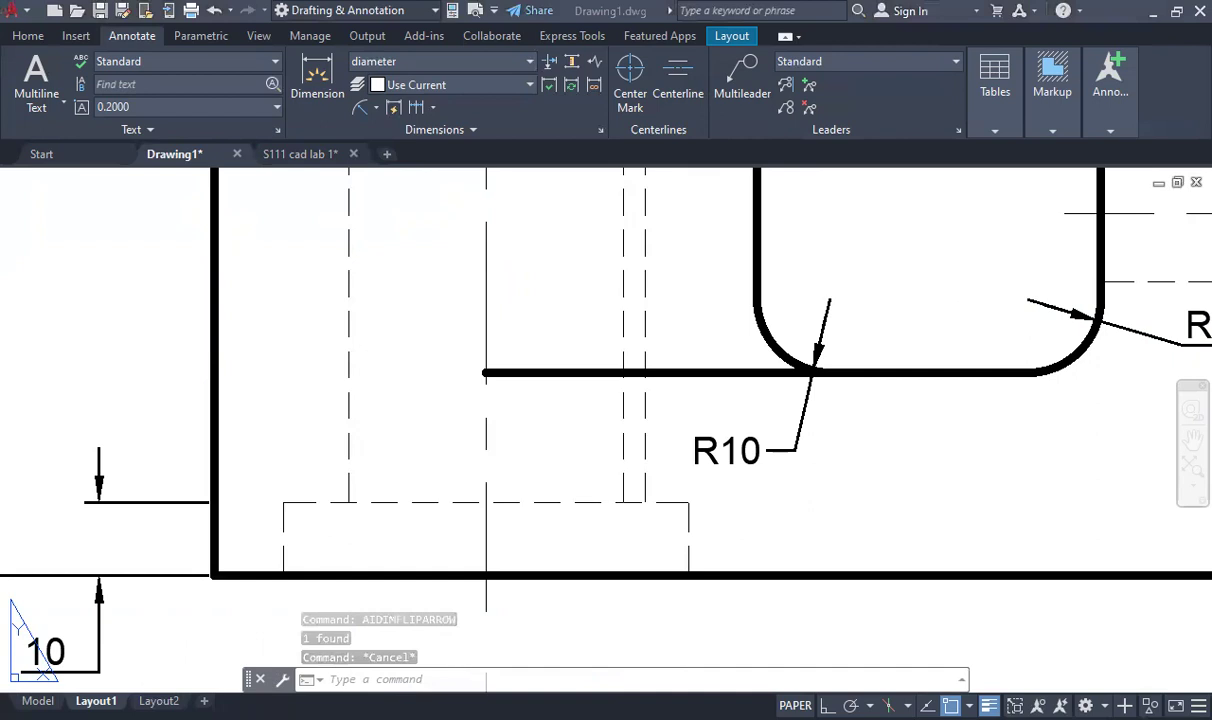
pyautogui.click(779, 289)
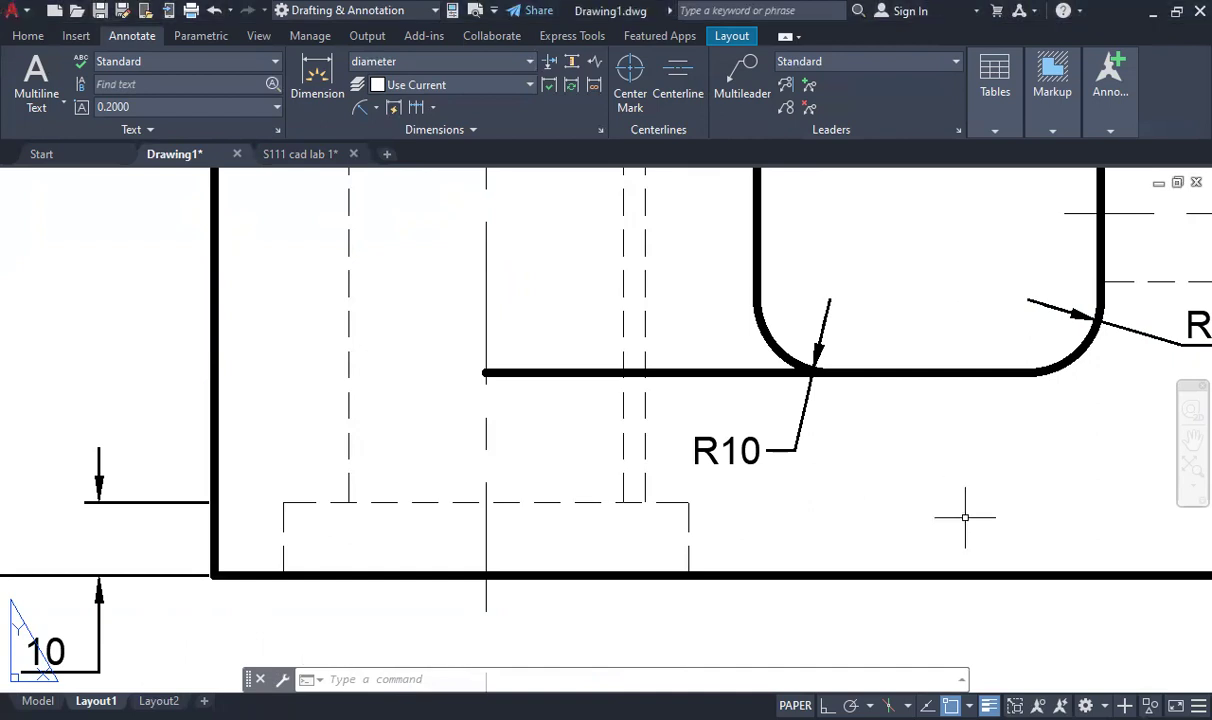
pyautogui.click(784, 204)
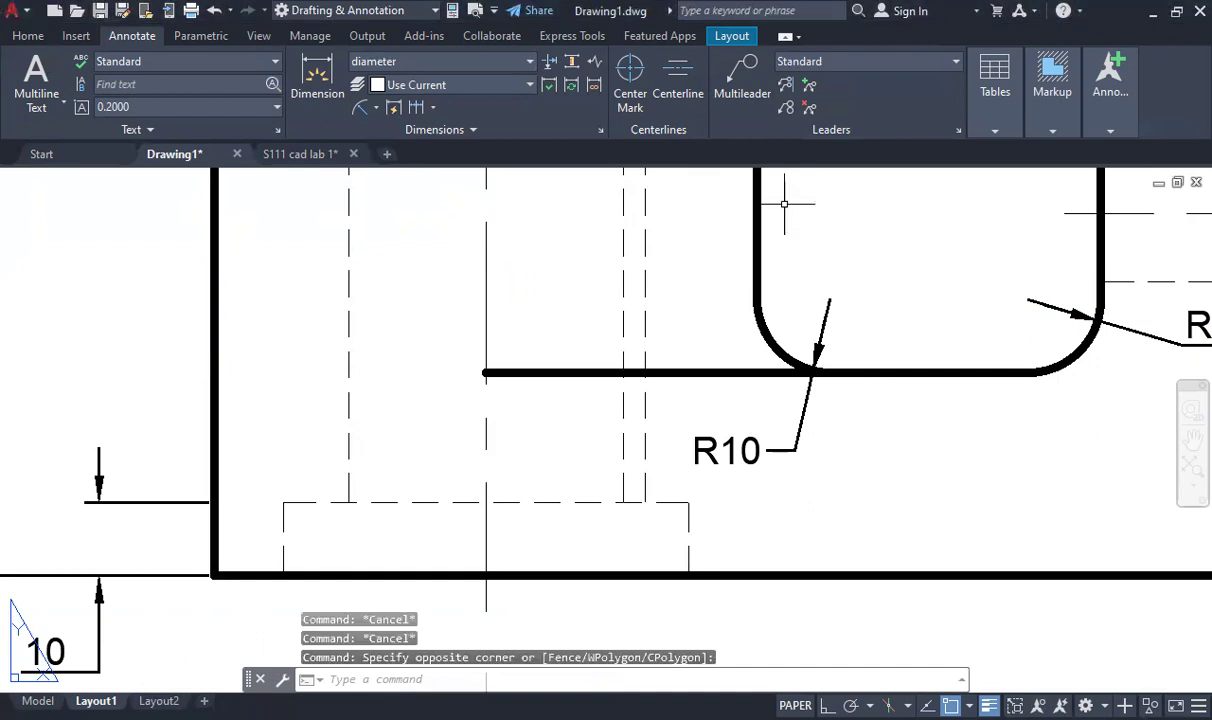
pyautogui.scroll(-8, 885, 468)
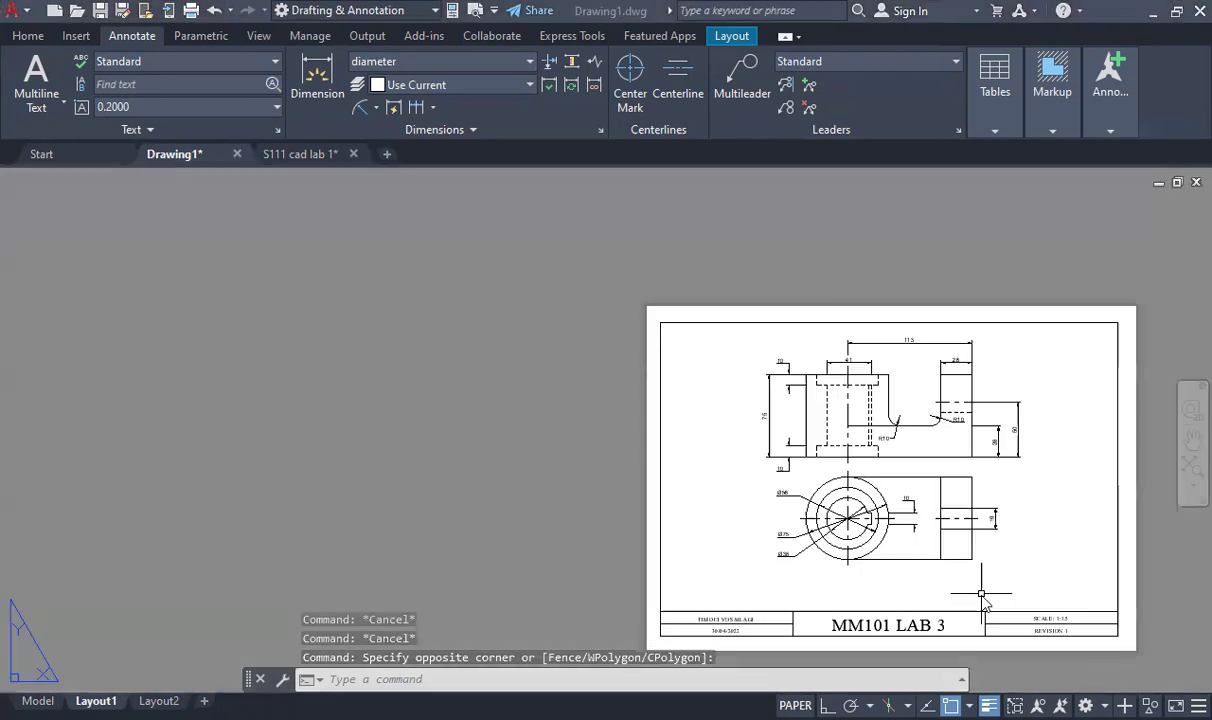
pyautogui.scroll(3, 1020, 518)
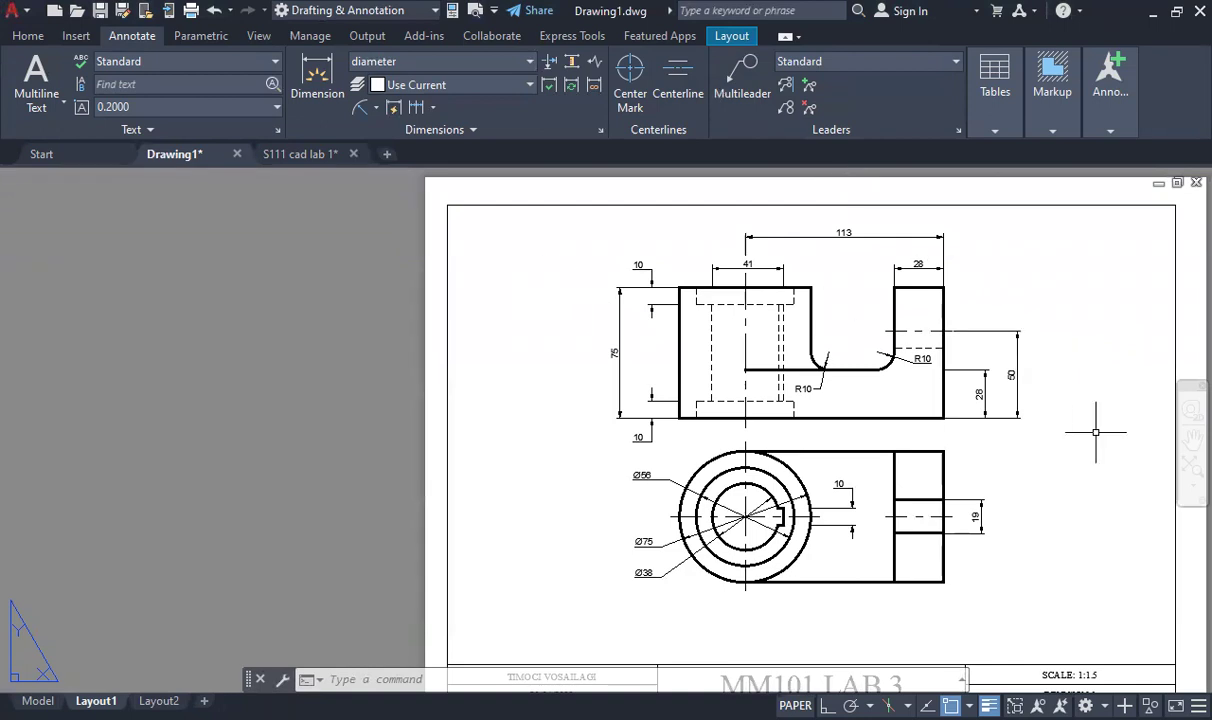
# Modify the Standard multileader style, setting its text height to 2.5
pyautogui.click(741, 100)
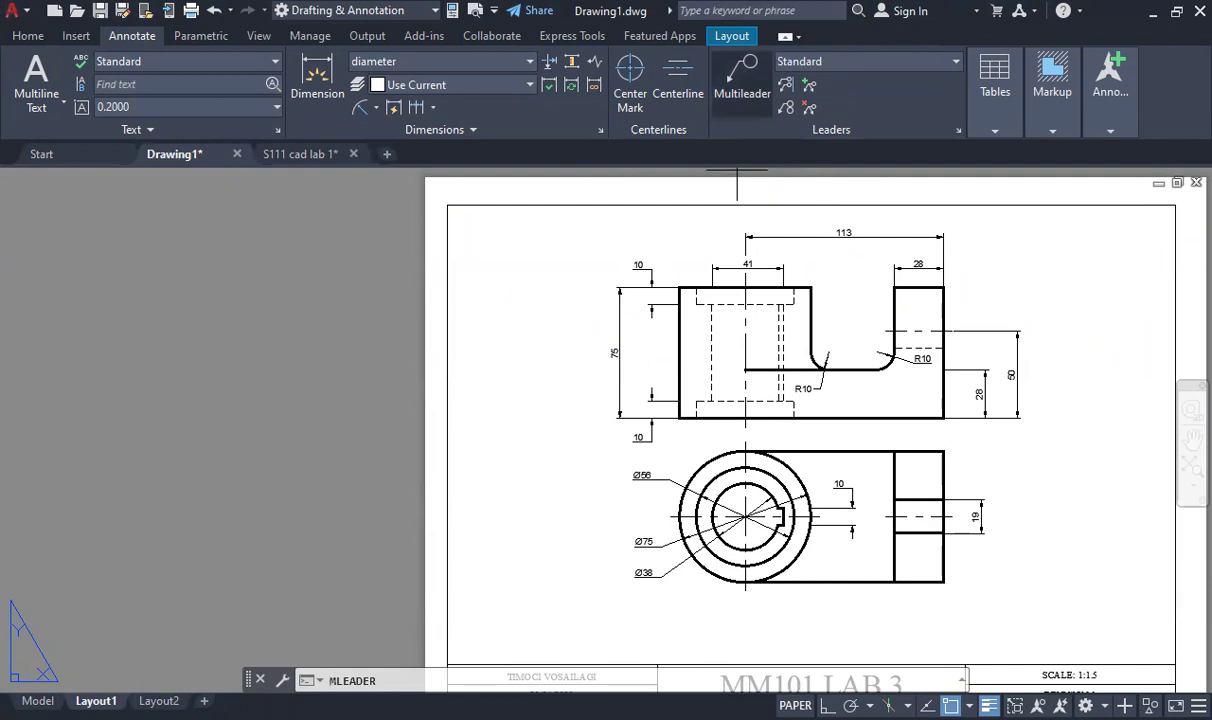
pyautogui.click(958, 131)
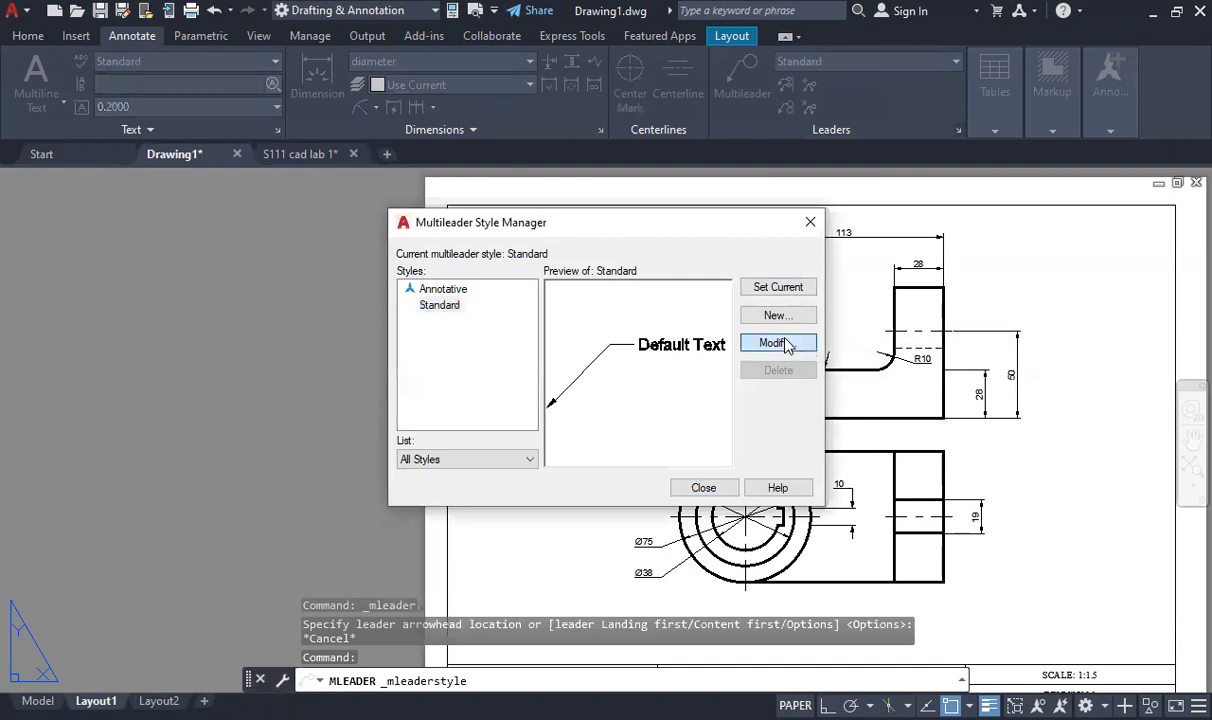
pyautogui.click(778, 343)
pyautogui.doubleClick(527, 345)
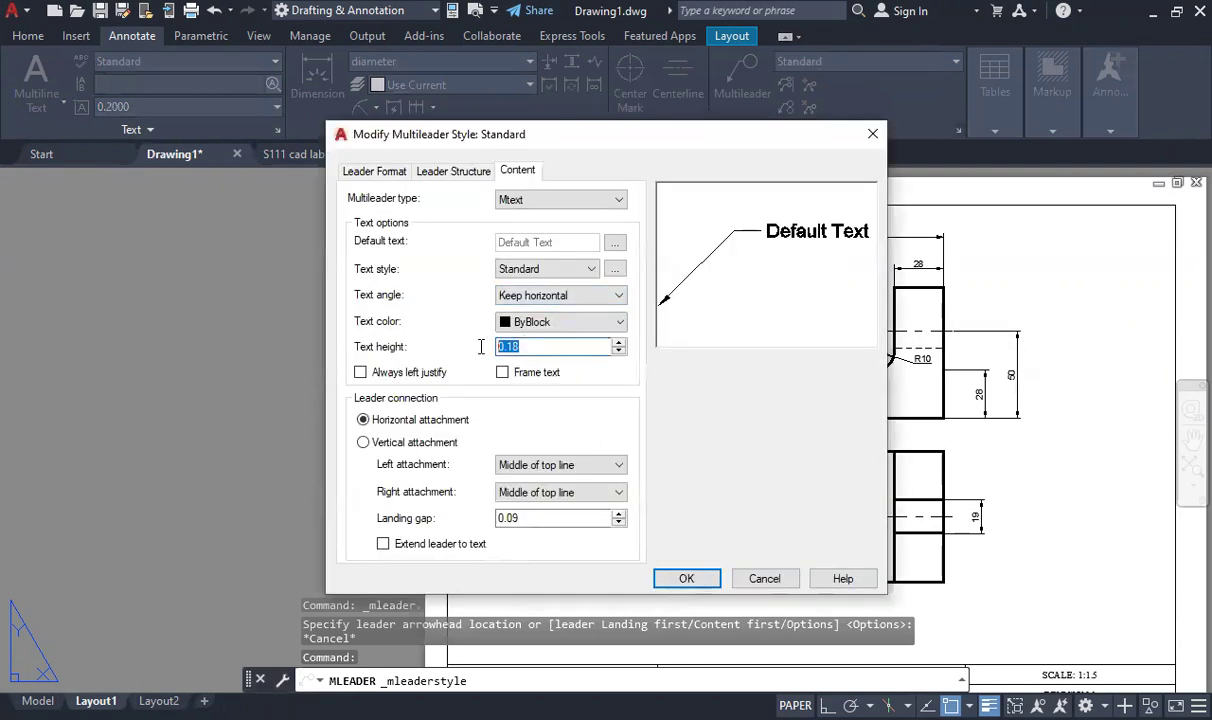
pyautogui.write('2.5')
# Set the Standard multileader style's arrowhead symbol to None and its leader break size to 3.75, and save the style
pyautogui.click(350, 172)
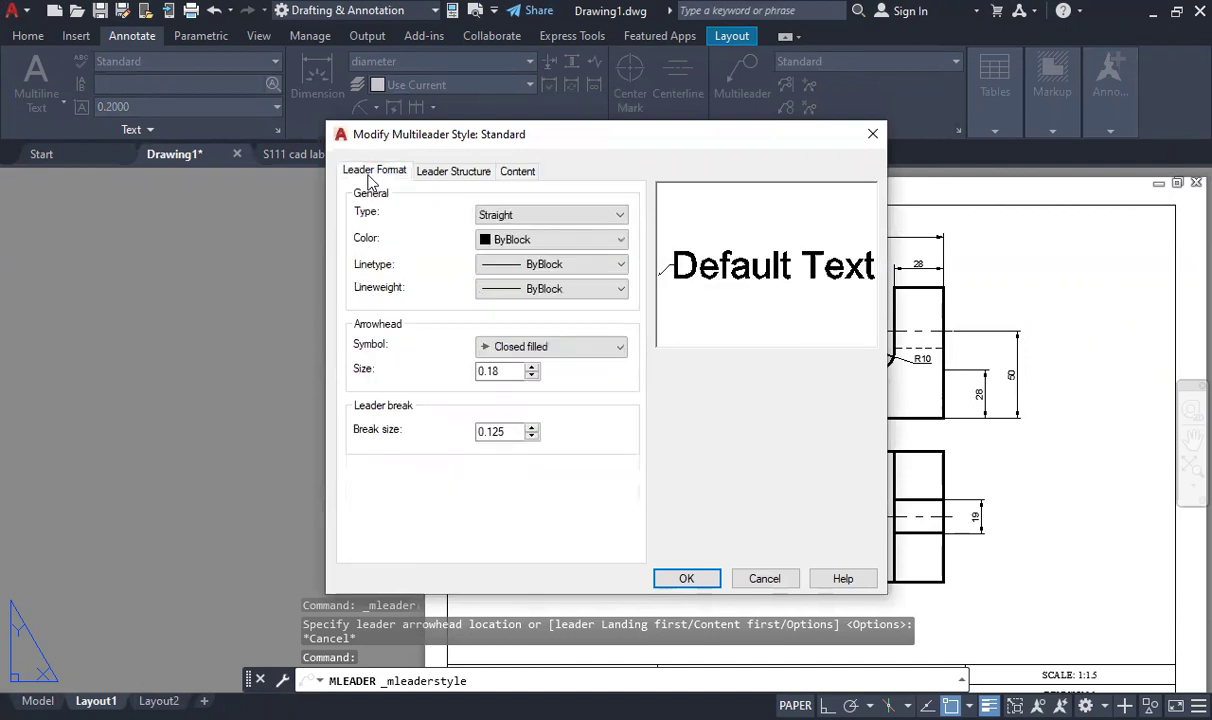
pyautogui.click(527, 348)
pyautogui.click(527, 667)
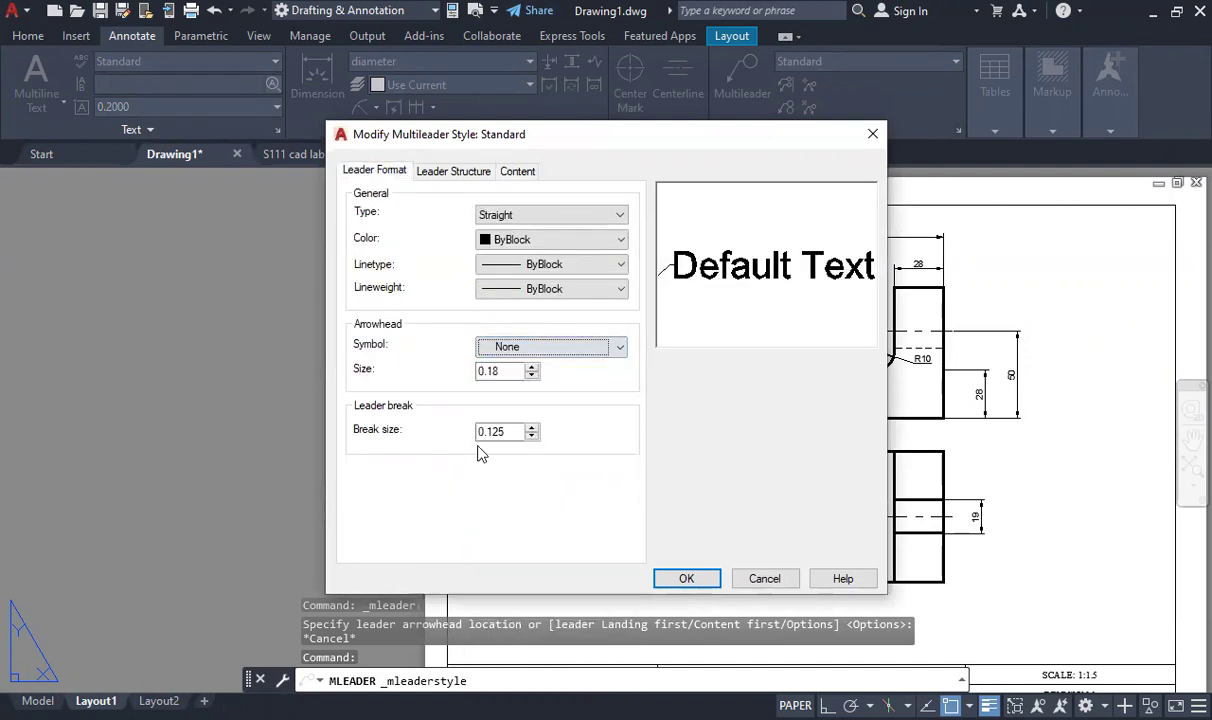
pyautogui.moveTo(500, 432); pyautogui.dragTo(466, 432)
pyautogui.write('3.75')
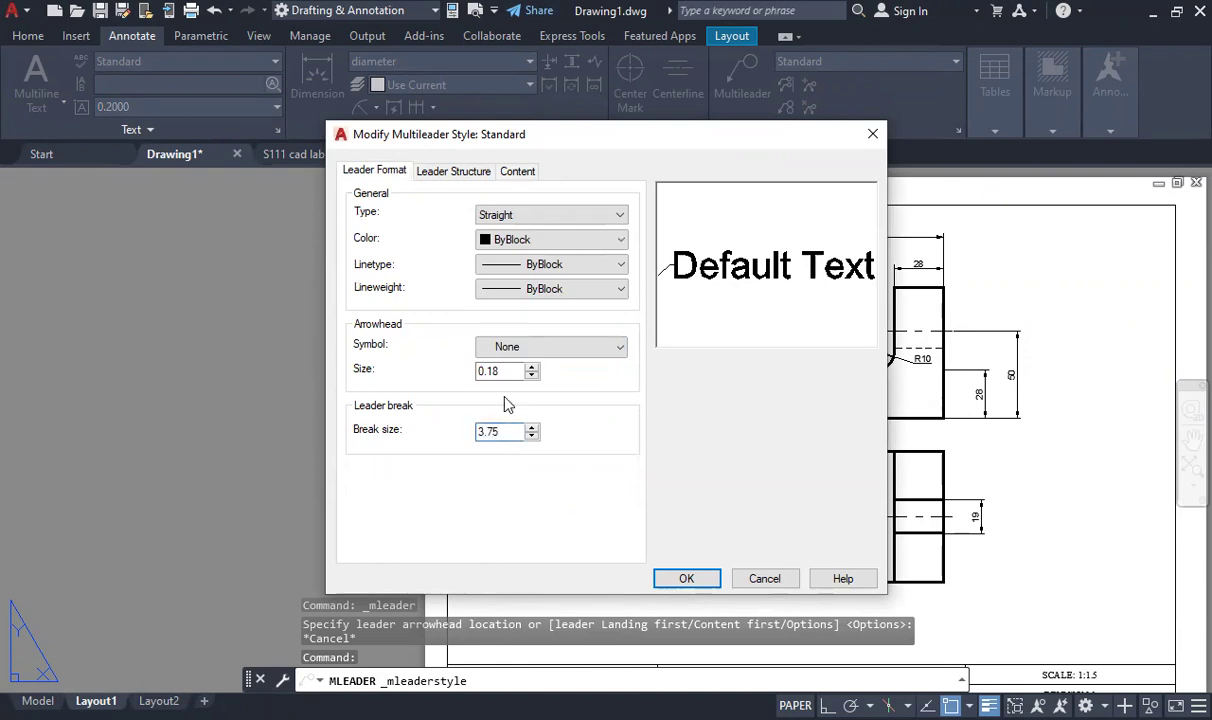
pyautogui.click(686, 580)
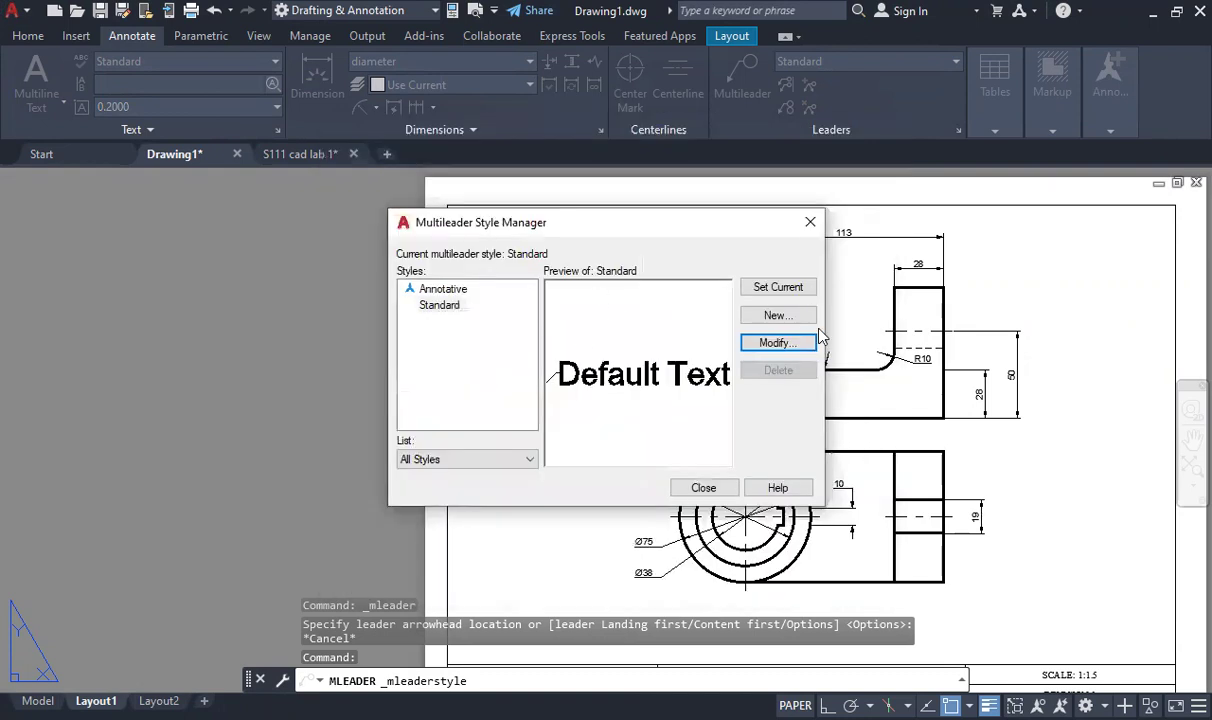
pyautogui.click(705, 485)
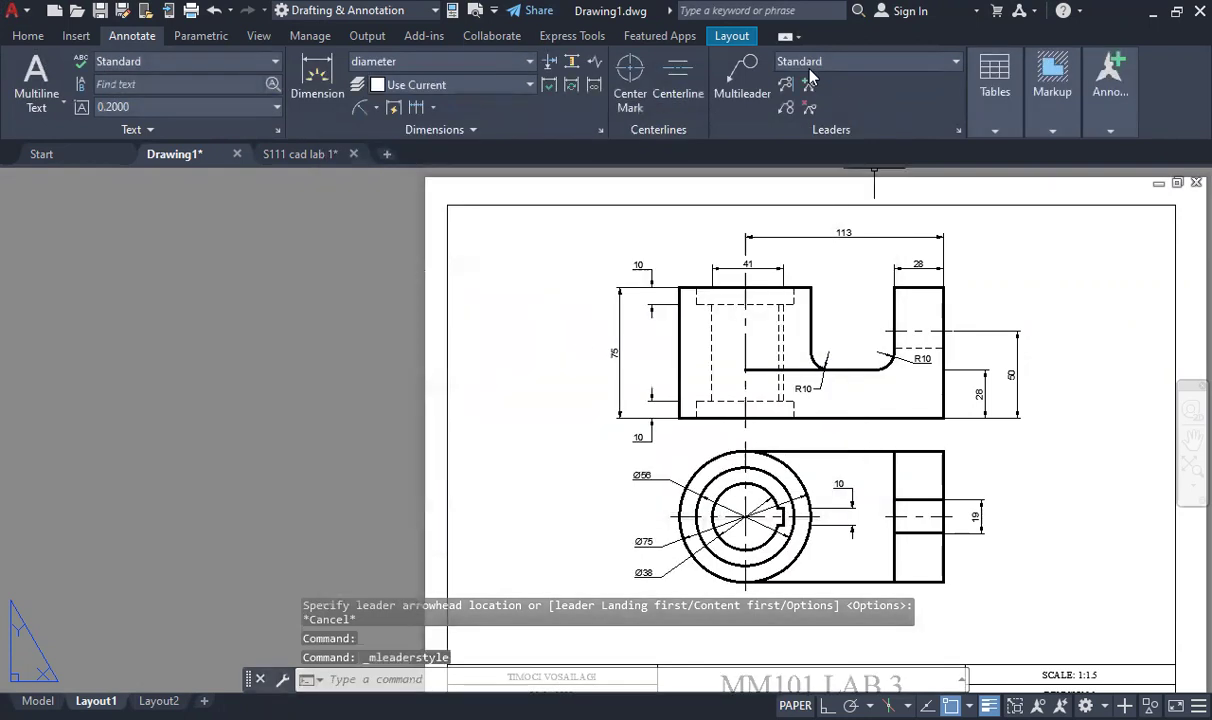
# Add a multileader reading "SEMICIRCULAR SLOT" from the lower end of the 19 dimension, with its text below and outside the lower view
pyautogui.click(745, 78)
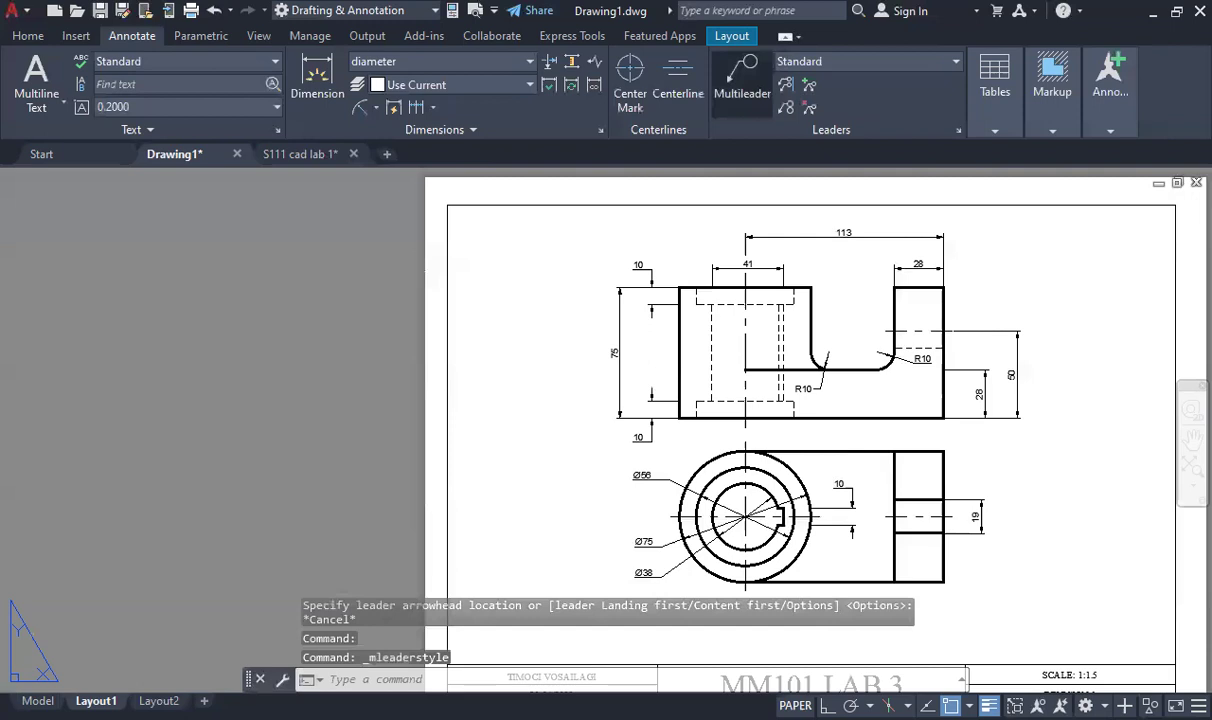
pyautogui.scroll(6, 982, 537)
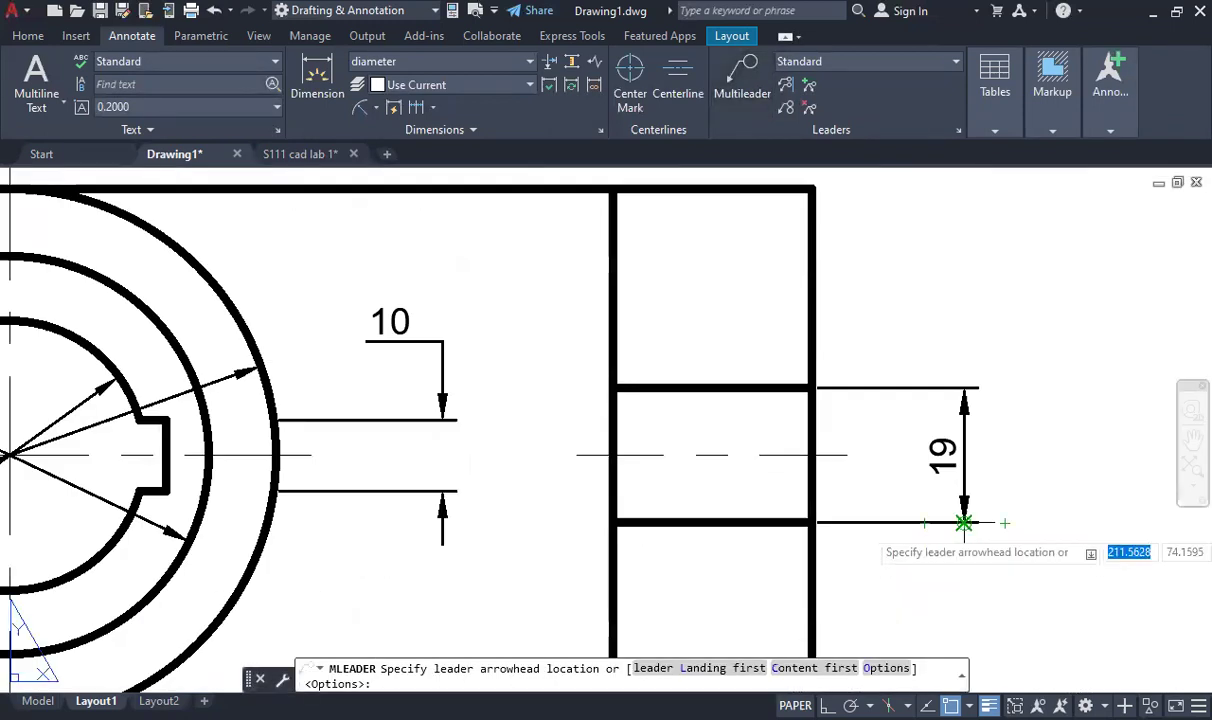
pyautogui.click(963, 523)
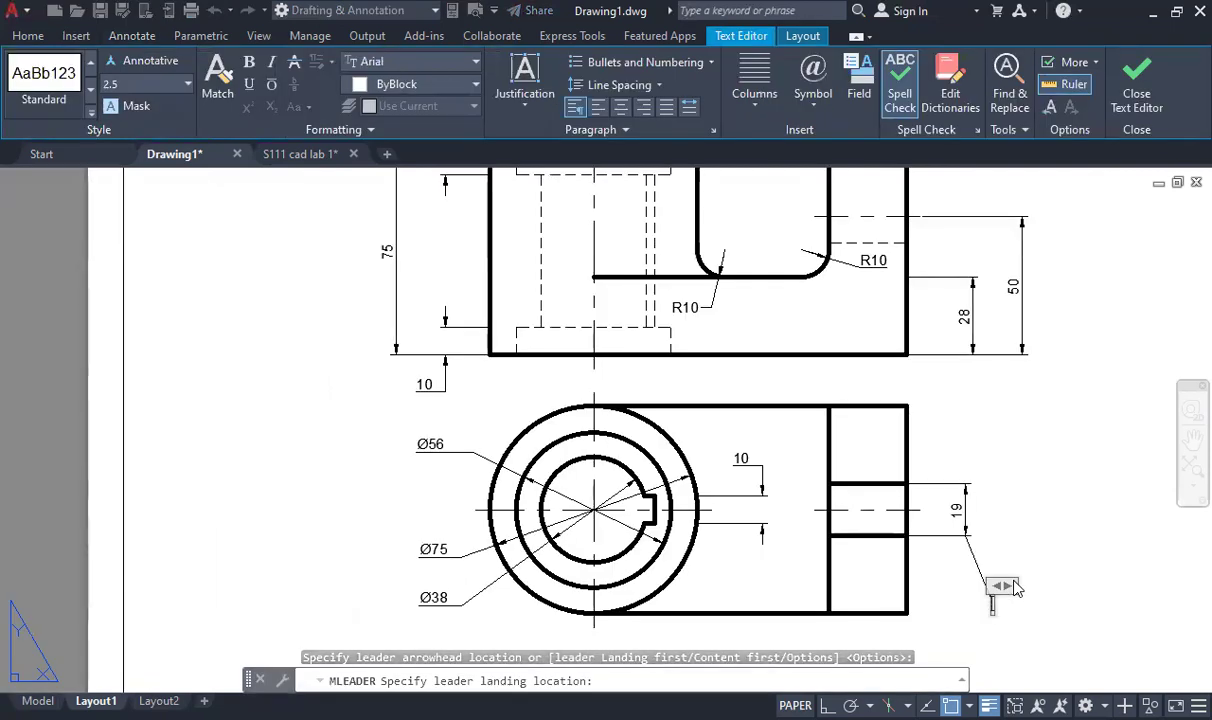
pyautogui.write('SEMI')
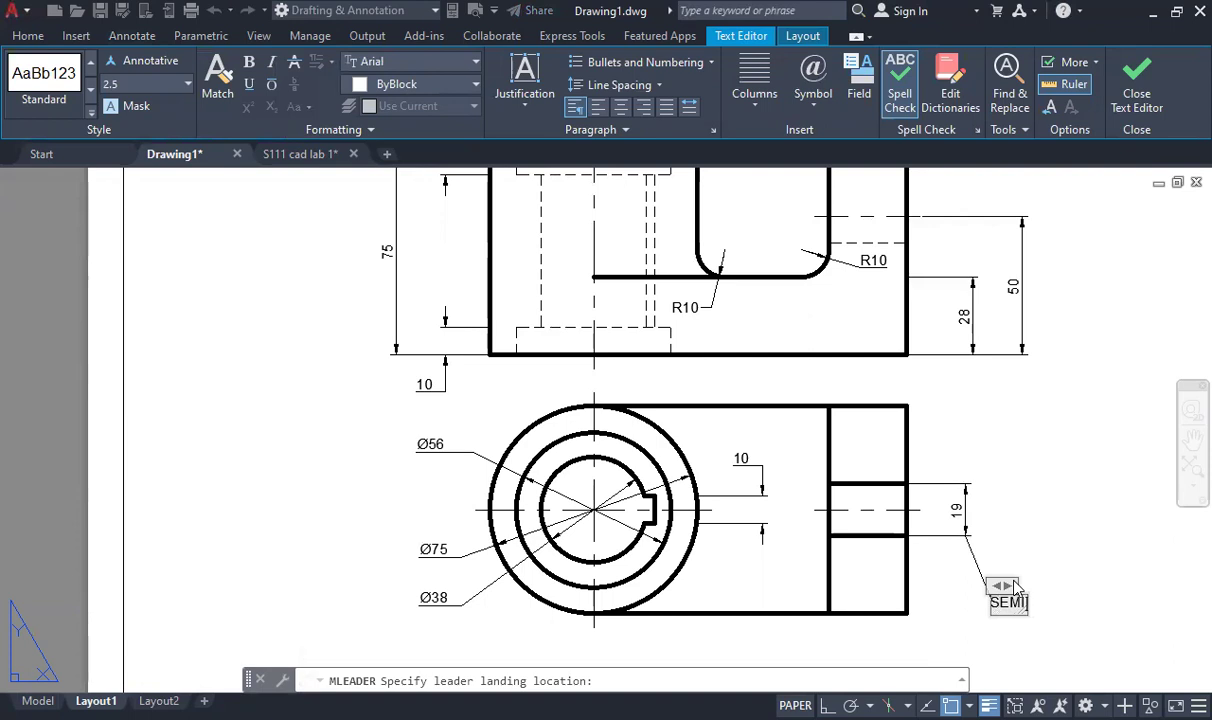
pyautogui.write('CIRCUL')
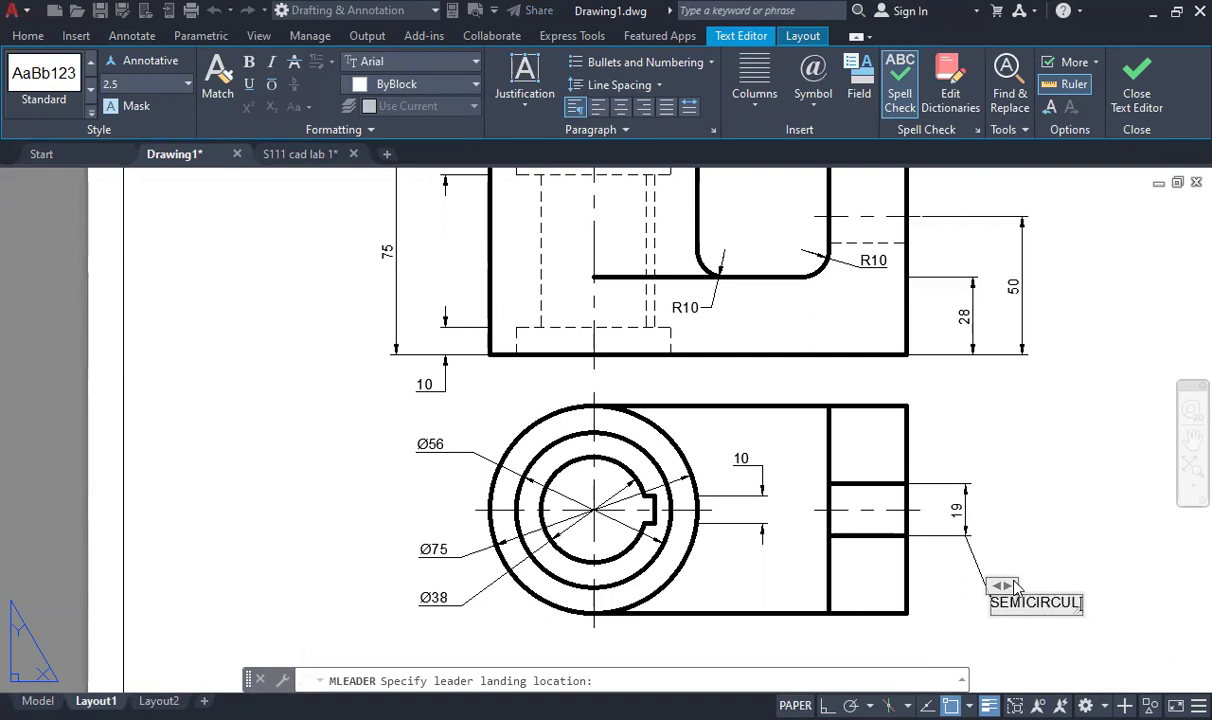
pyautogui.write('AR SLOT')
pyautogui.click(942, 530)
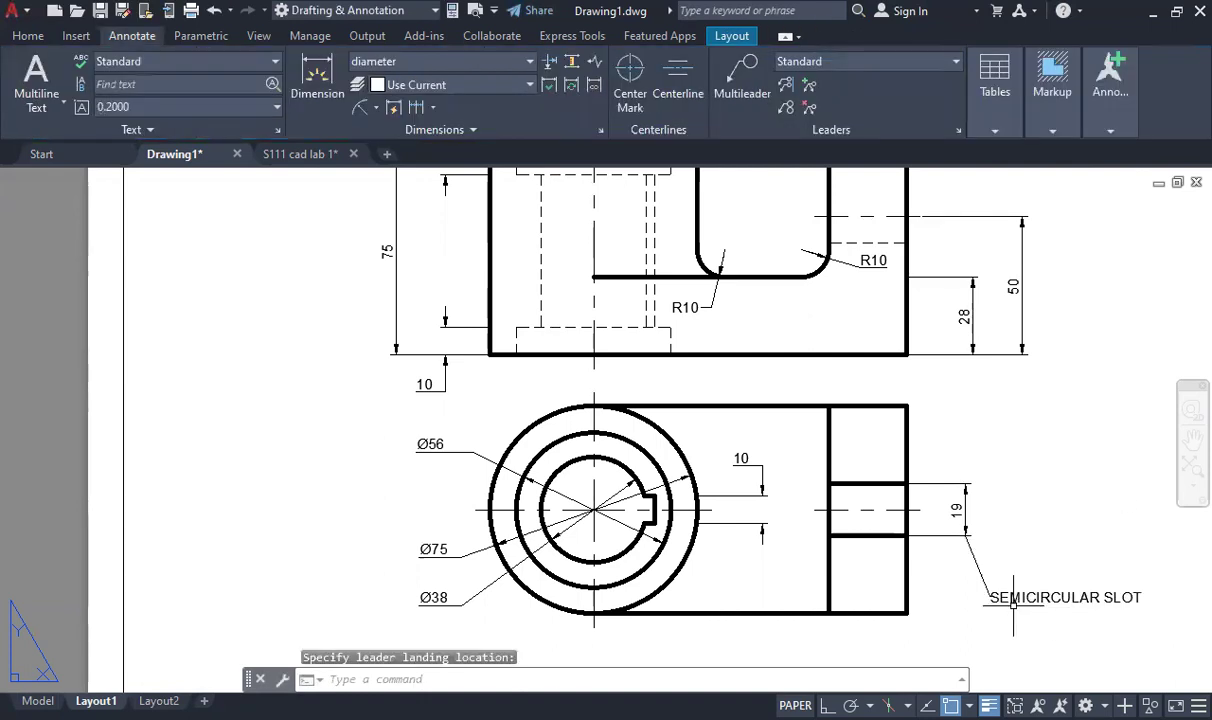
pyautogui.scroll(4, 1013, 605)
pyautogui.scroll(-4, 968, 503)
pyautogui.press('Escape')
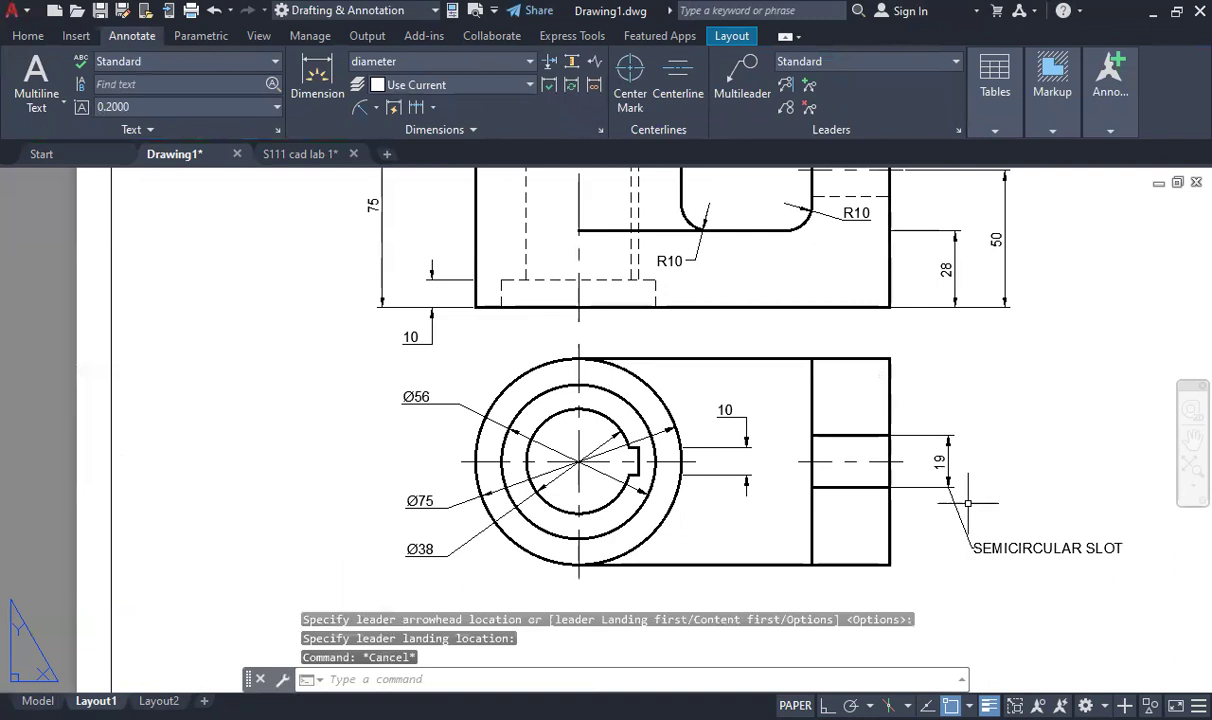
pyautogui.scroll(-6, 968, 503)
pyautogui.scroll(2, 674, 244)
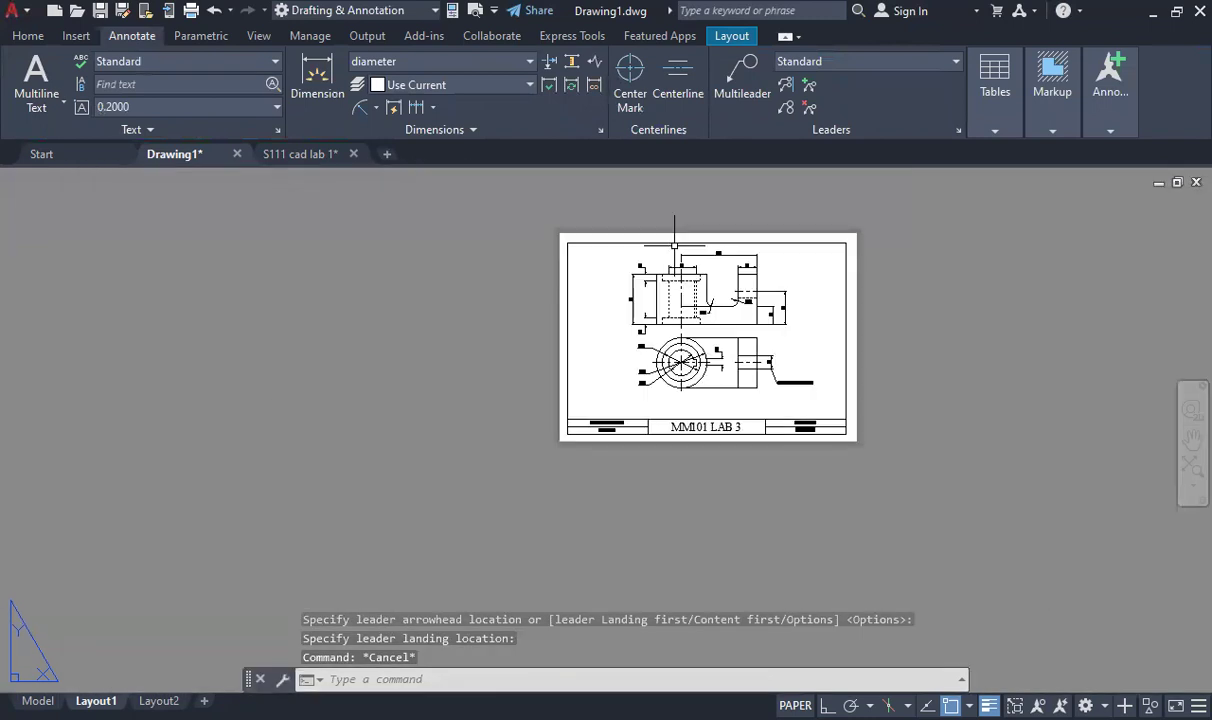
pyautogui.scroll(4, 736, 294)
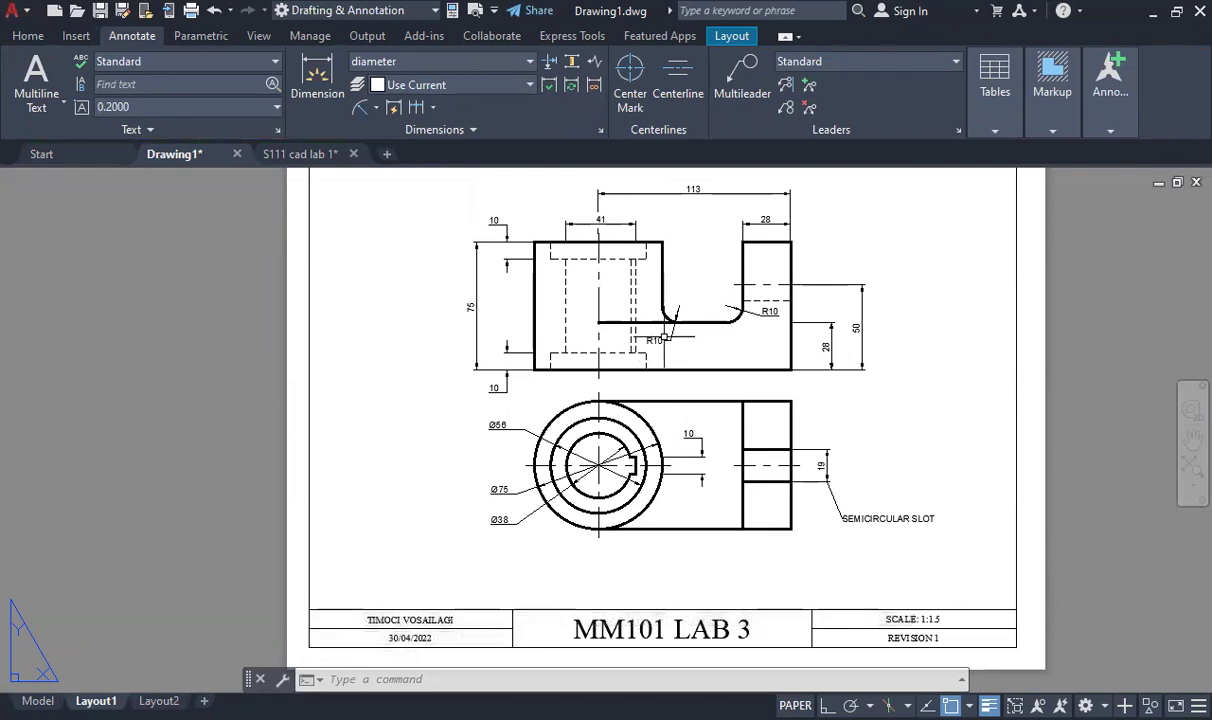
pyautogui.scroll(-2, 565, 203)
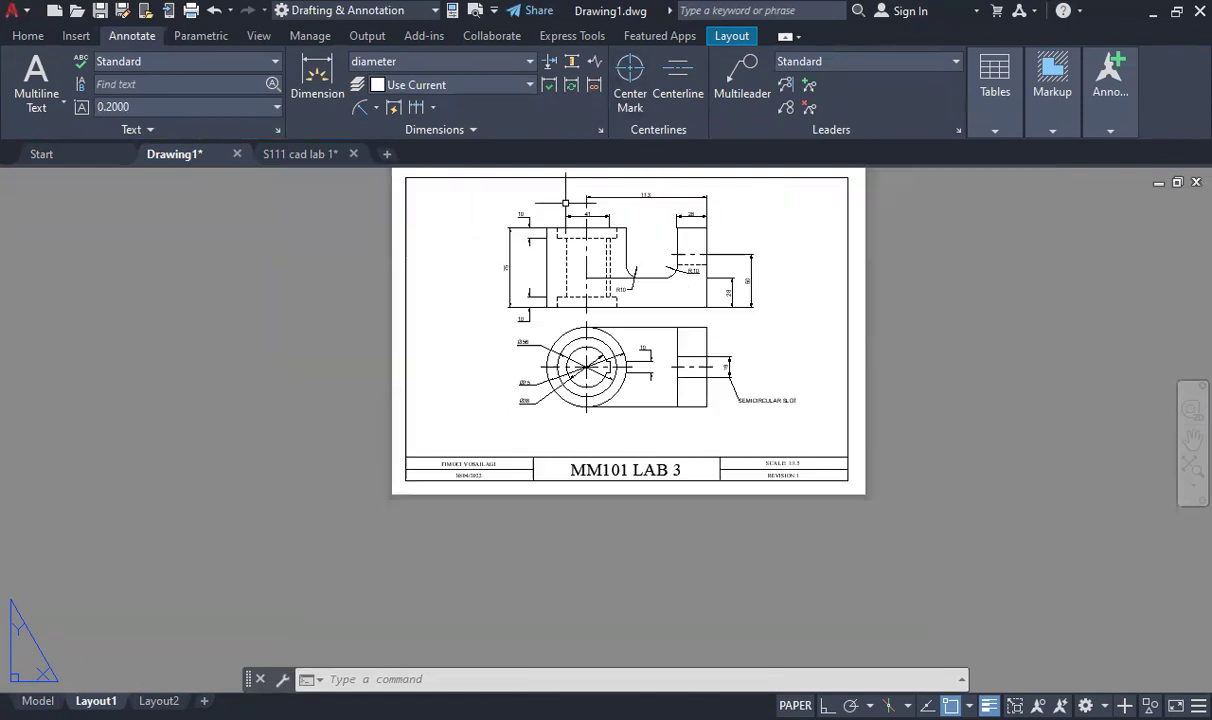
pyautogui.scroll(2, 565, 203)
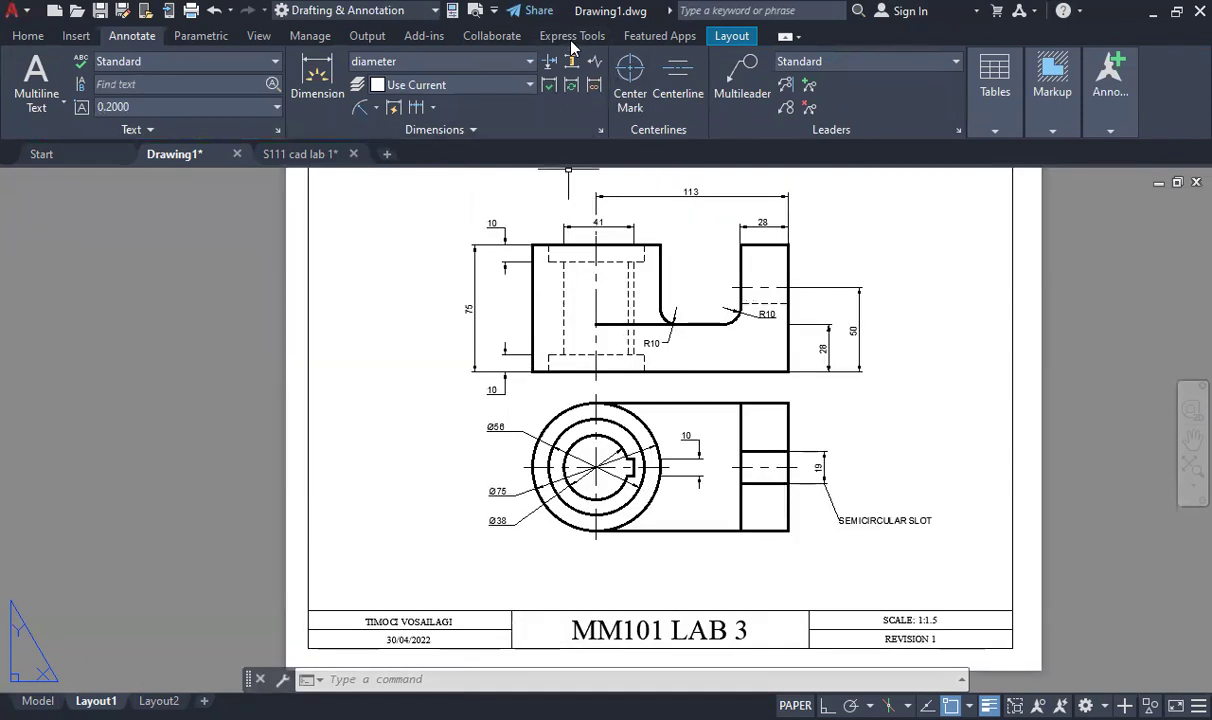